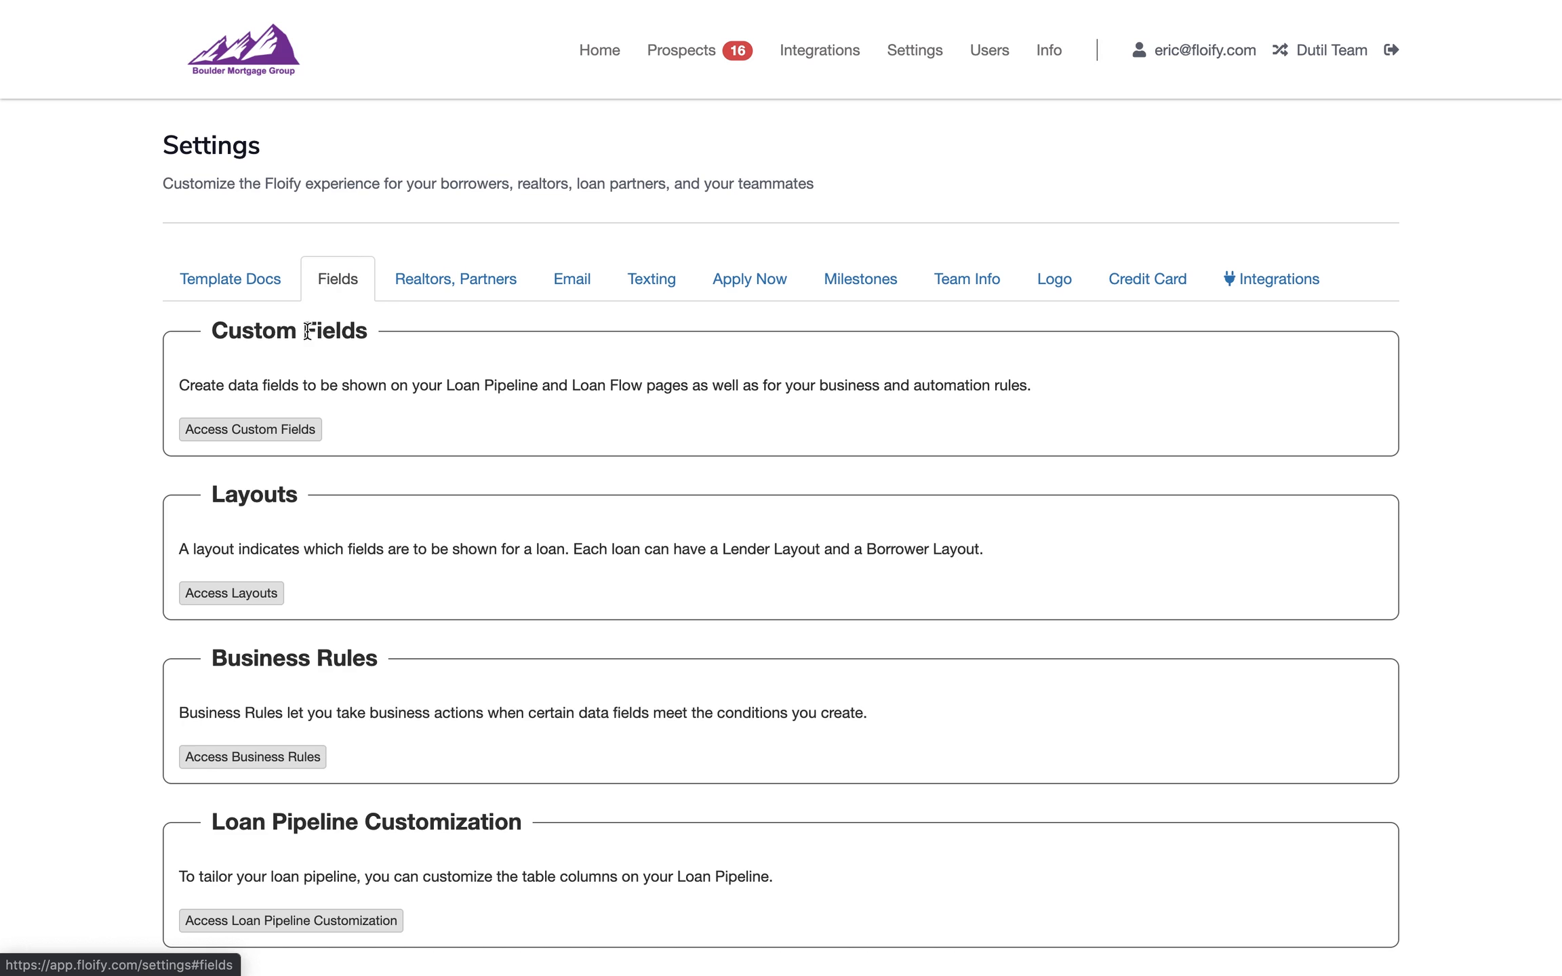
# Start a new custom field labelled "Loan Type" with the Radio Buttons data type.
pyautogui.click(278, 434)
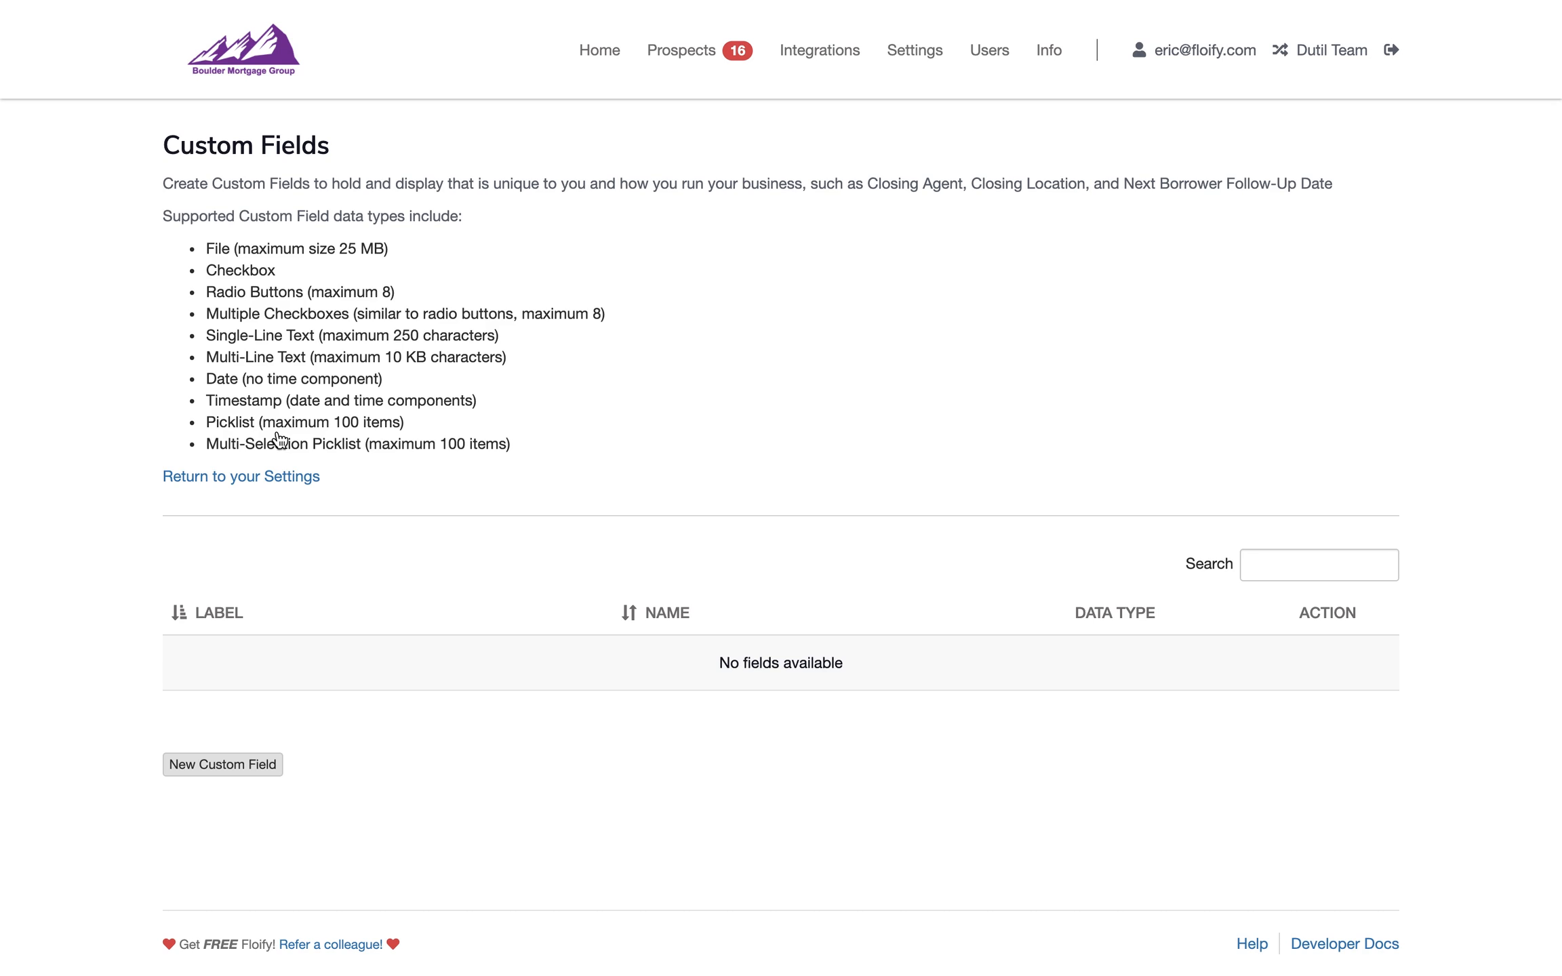
pyautogui.click(269, 764)
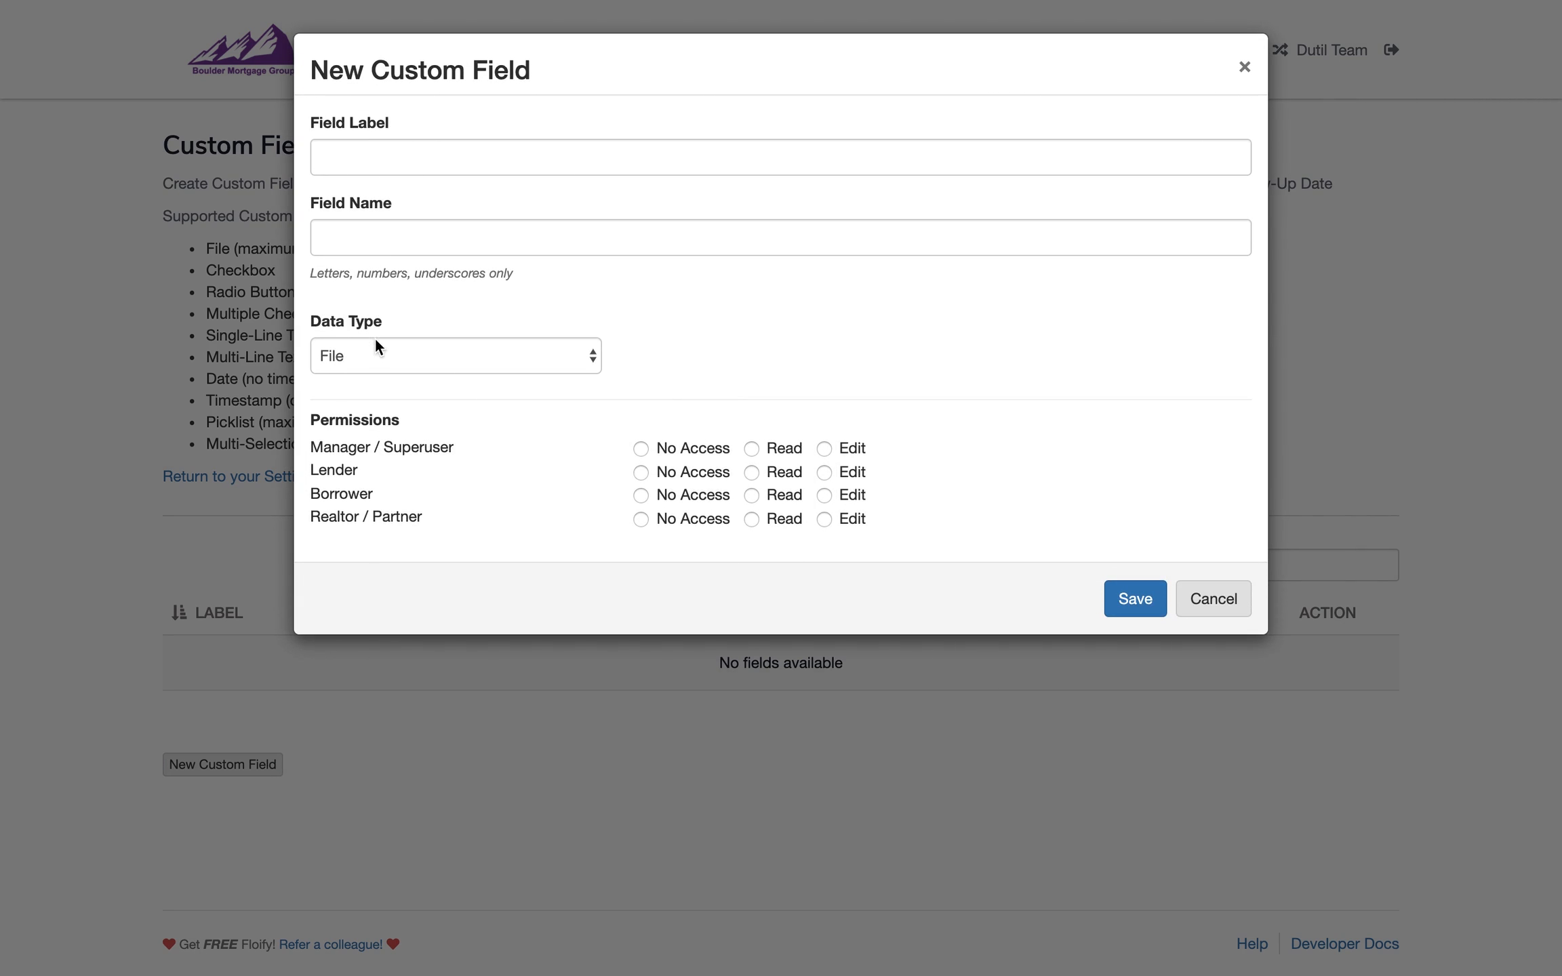
pyautogui.click(458, 154)
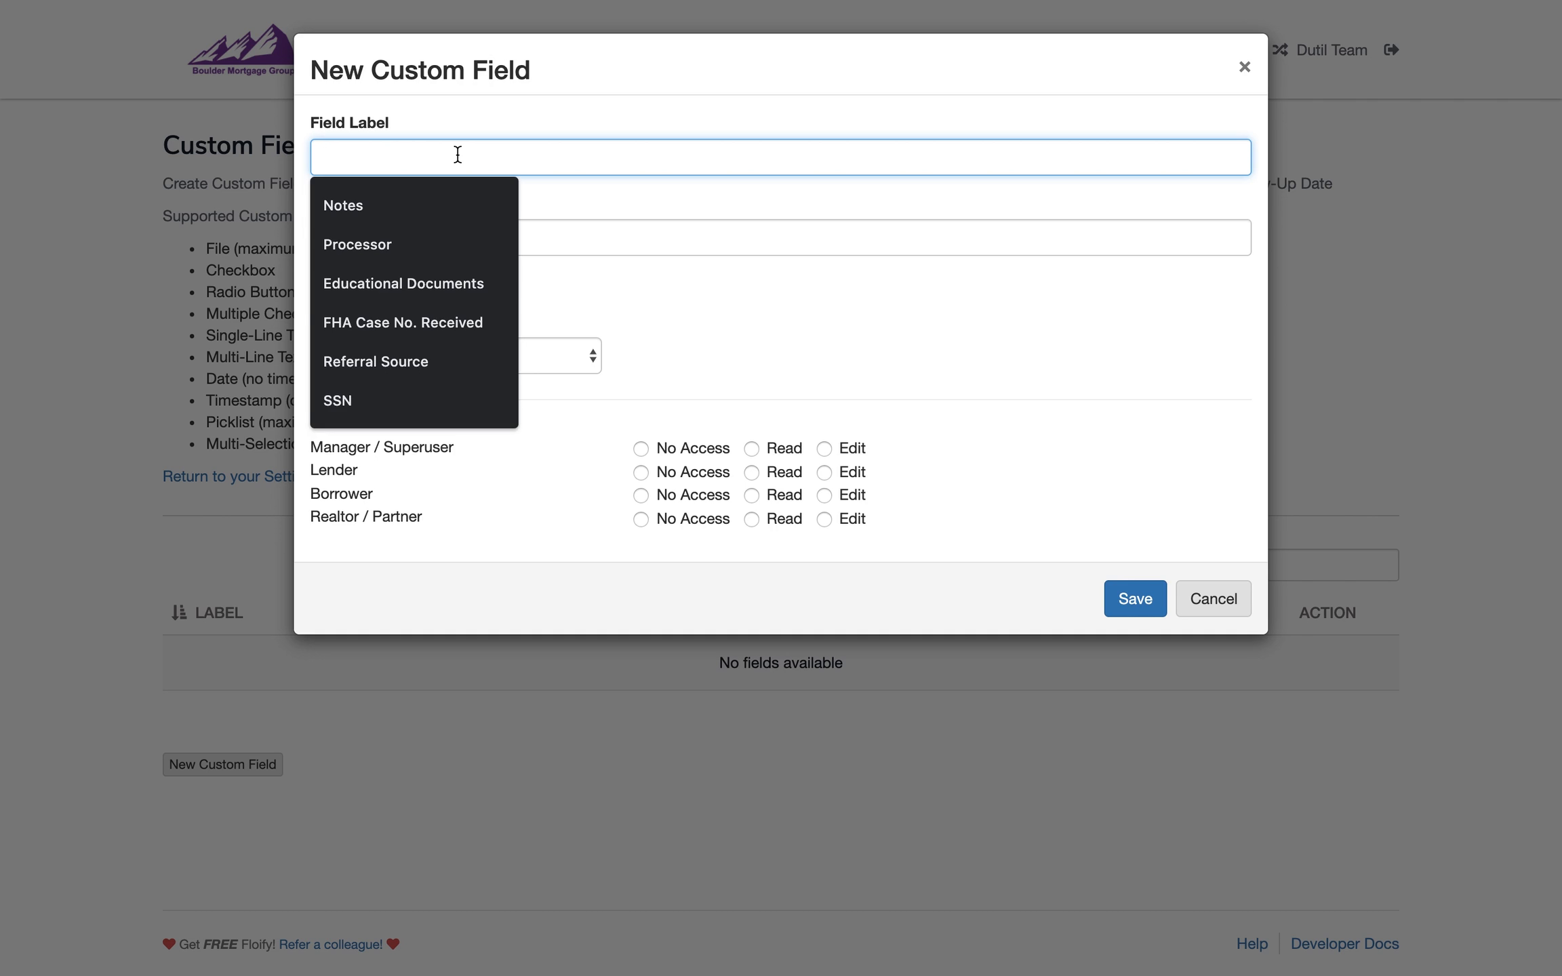
pyautogui.write('Loan Type')
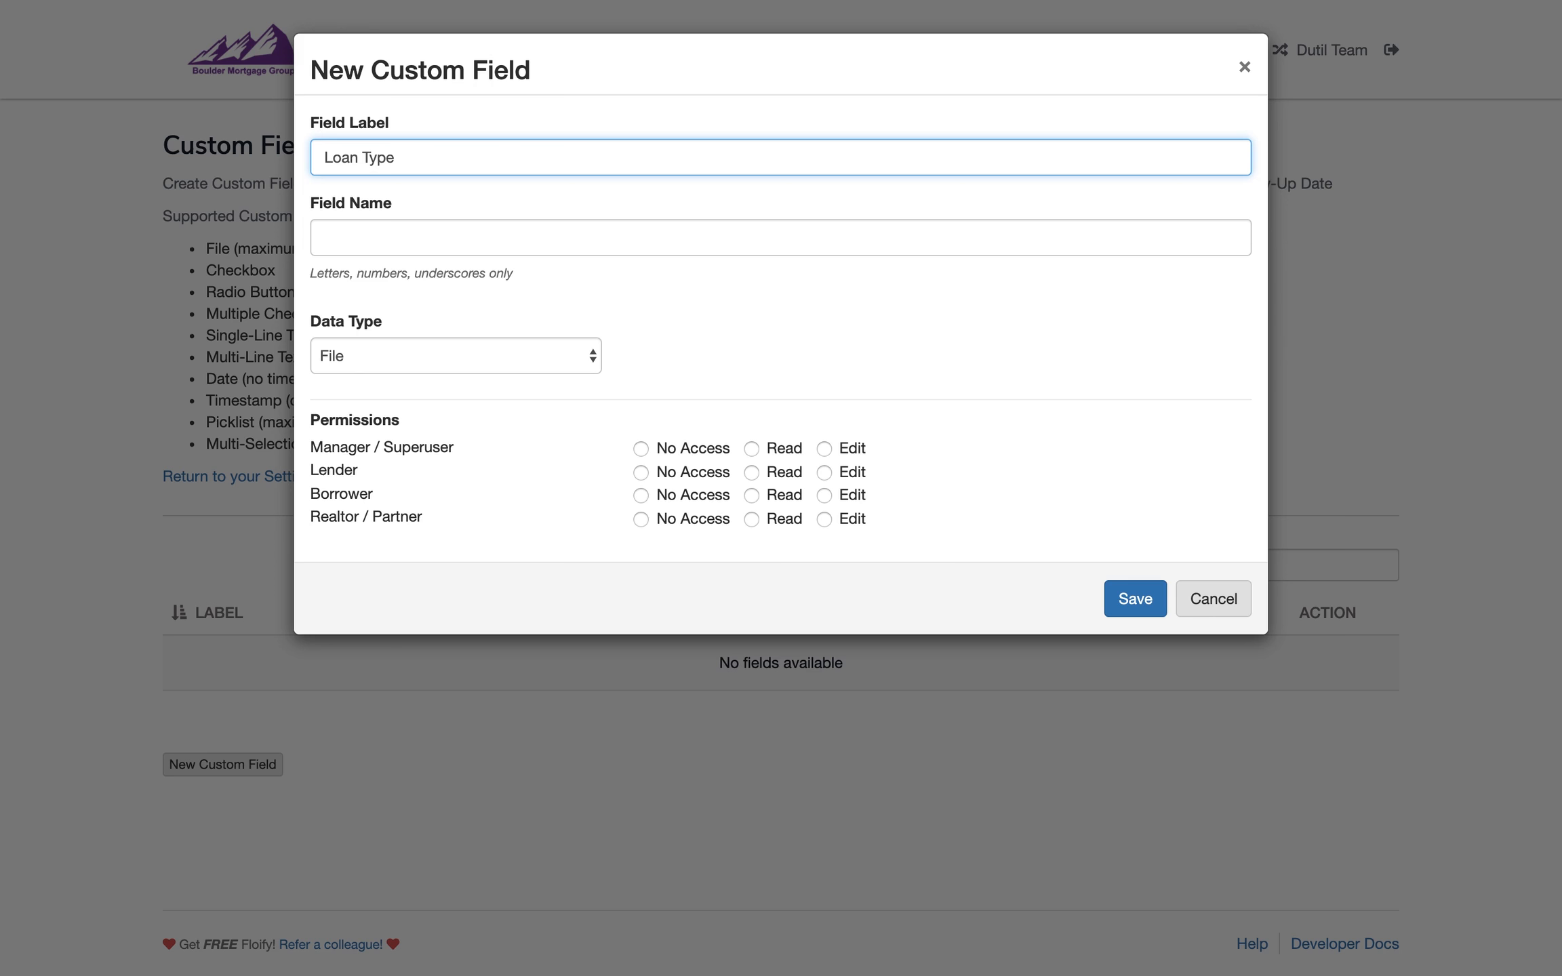
pyautogui.press('Tab')
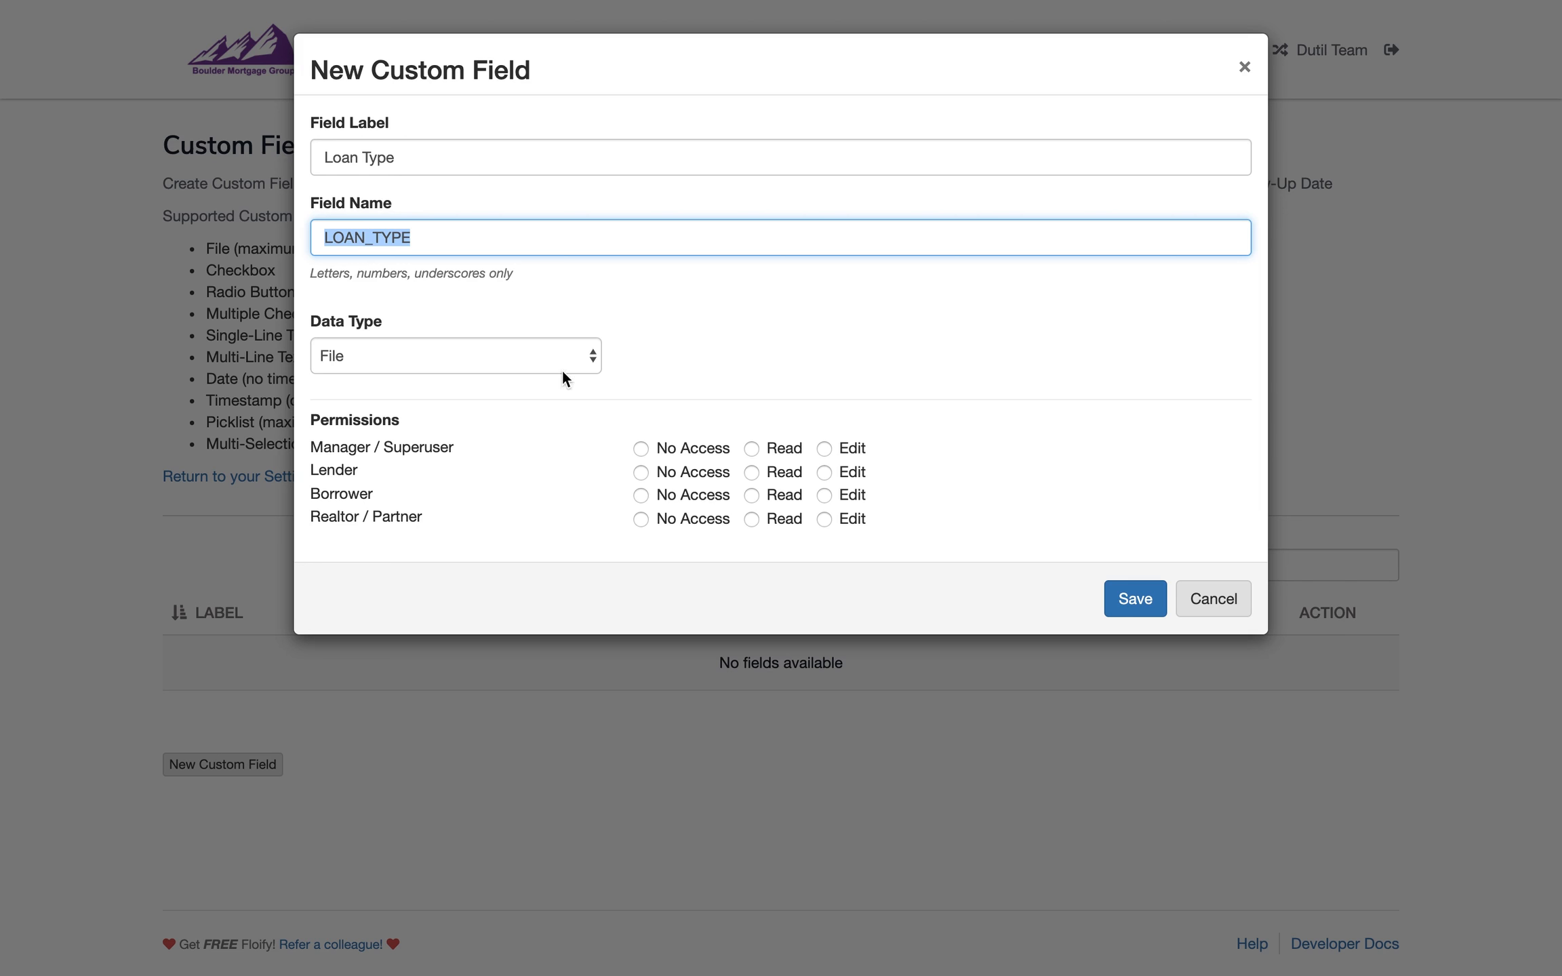
pyautogui.click(491, 360)
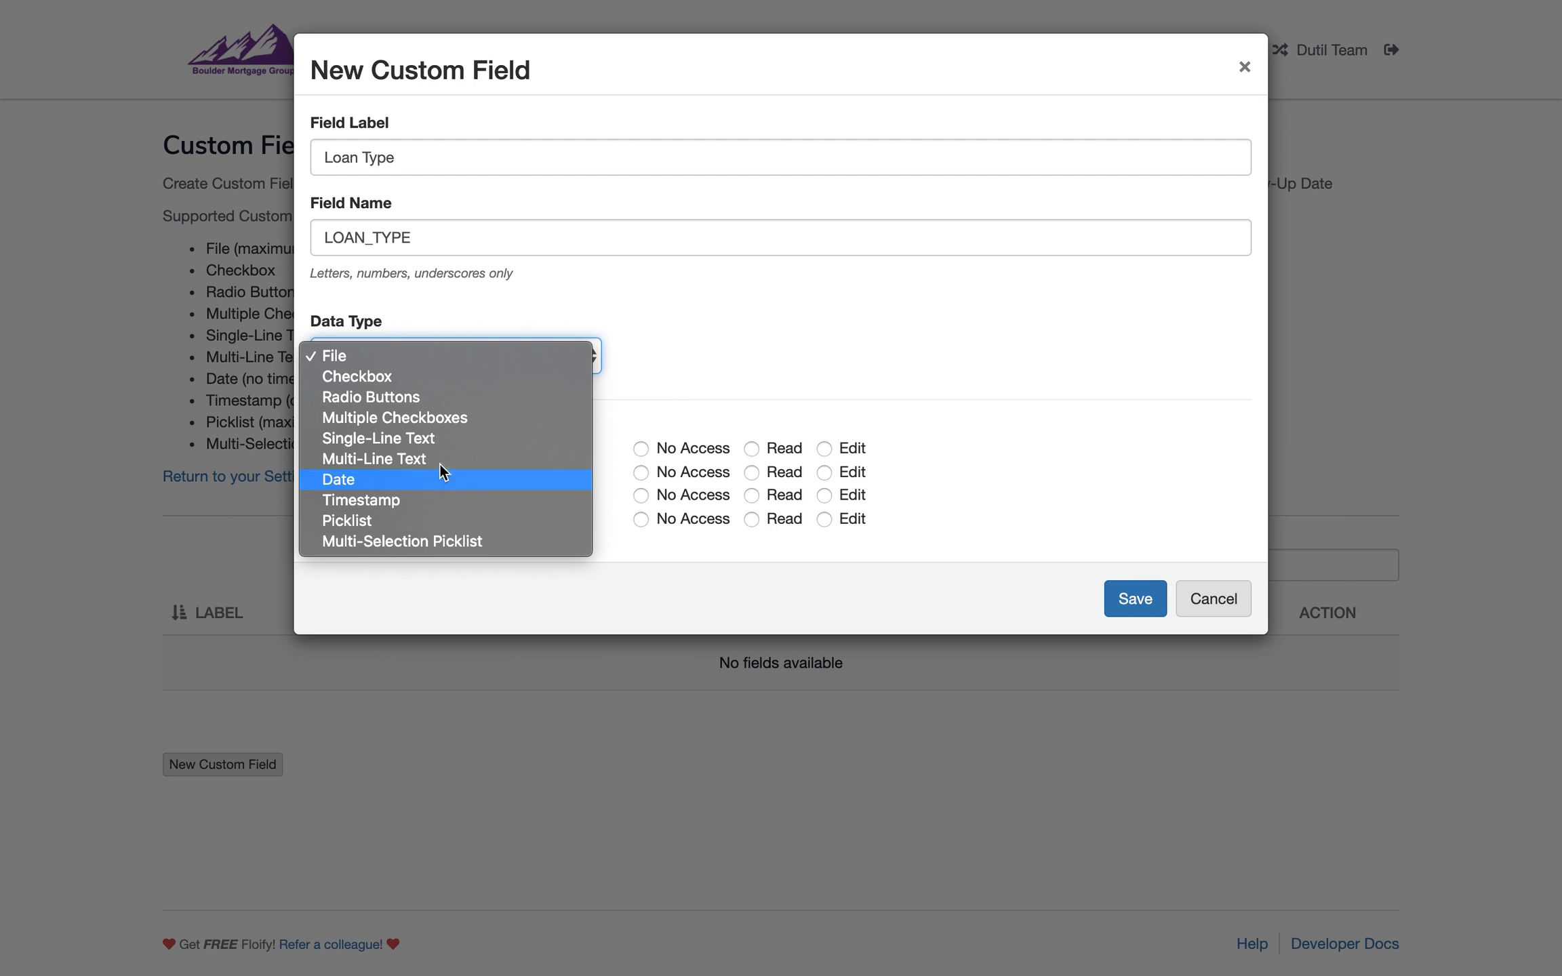
pyautogui.click(440, 399)
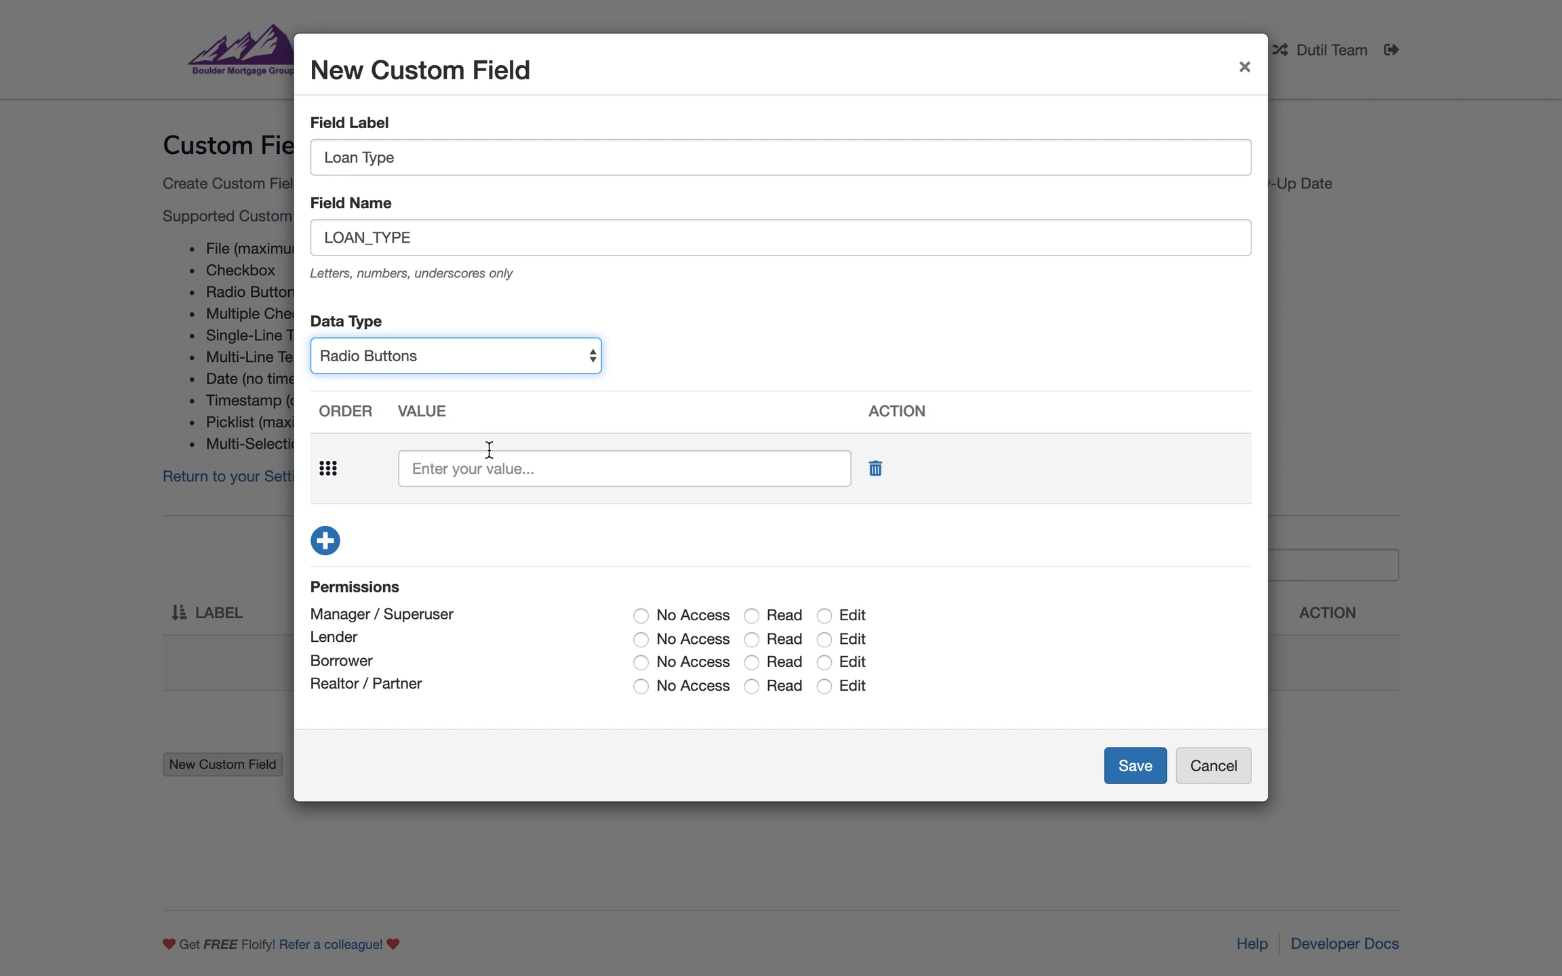
# Add the radio button values FHA, VA and Conventional to the Loan Type field.
pyautogui.click(515, 470)
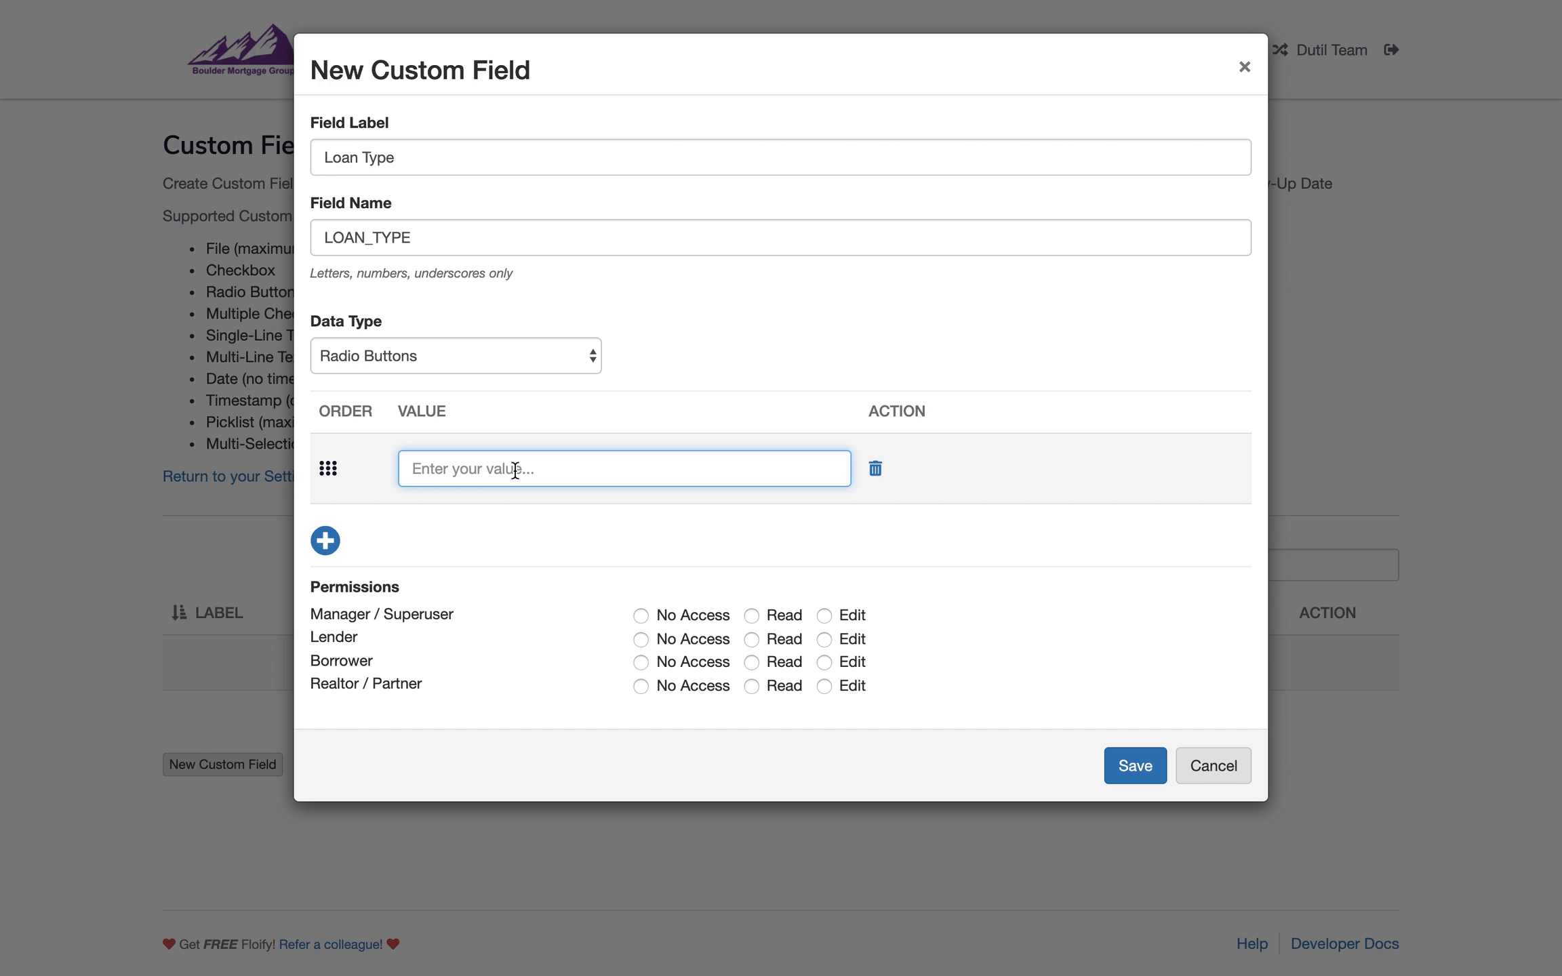
pyautogui.write('FHA')
pyautogui.click(336, 541)
pyautogui.click(435, 544)
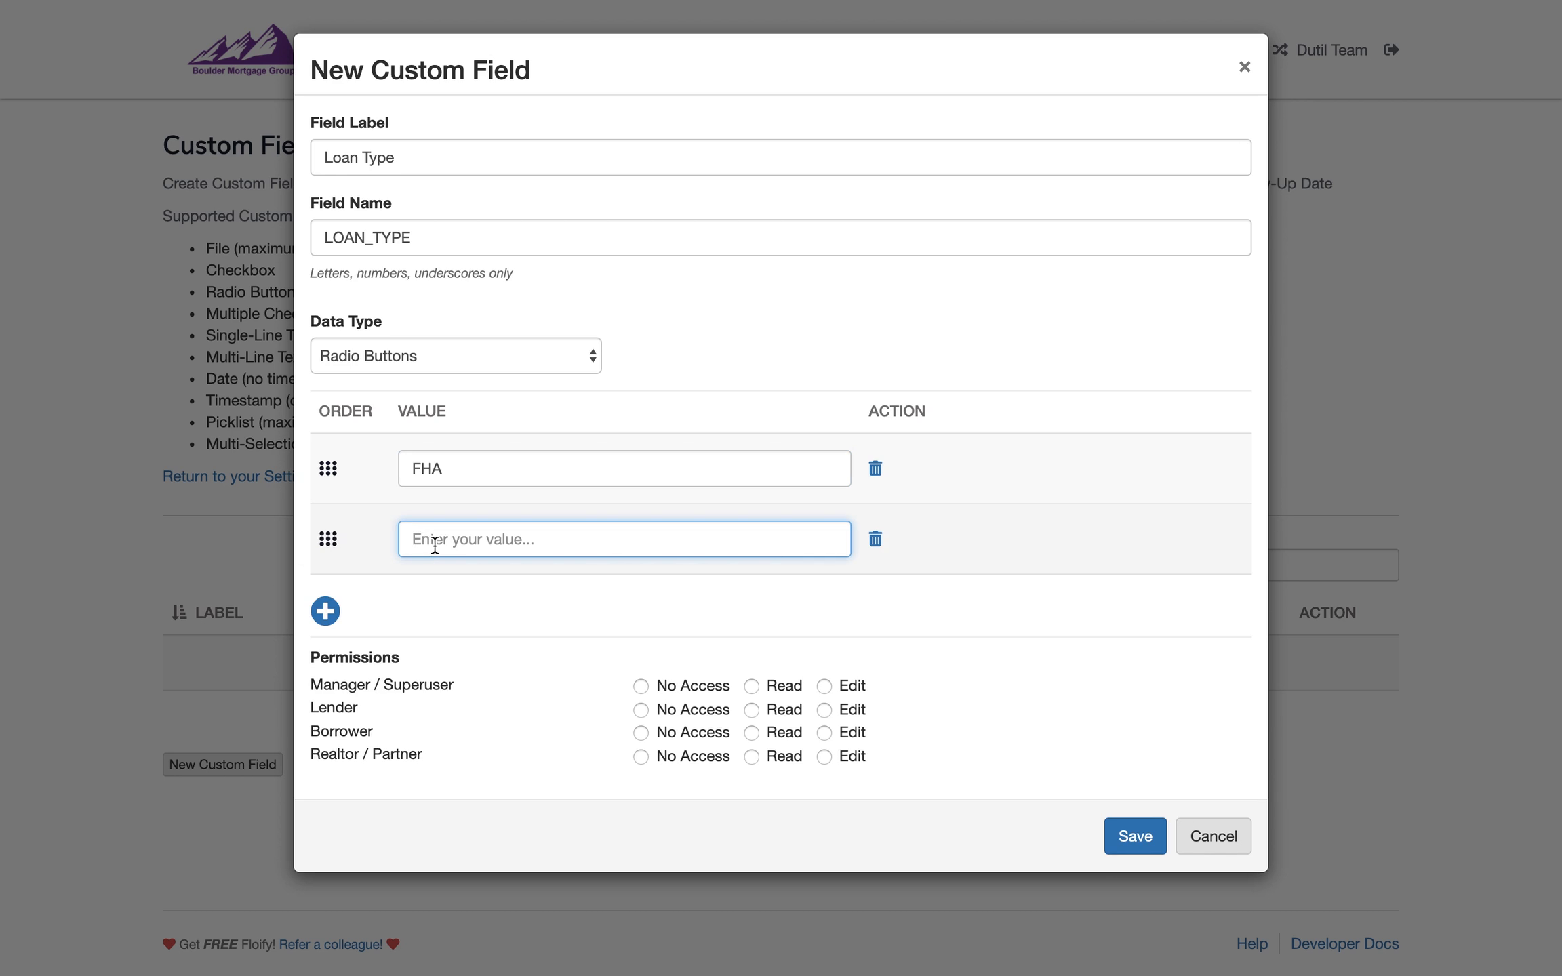
pyautogui.write('VA')
pyautogui.click(423, 608)
pyautogui.click(325, 611)
pyautogui.click(432, 612)
pyautogui.write('Conventional')
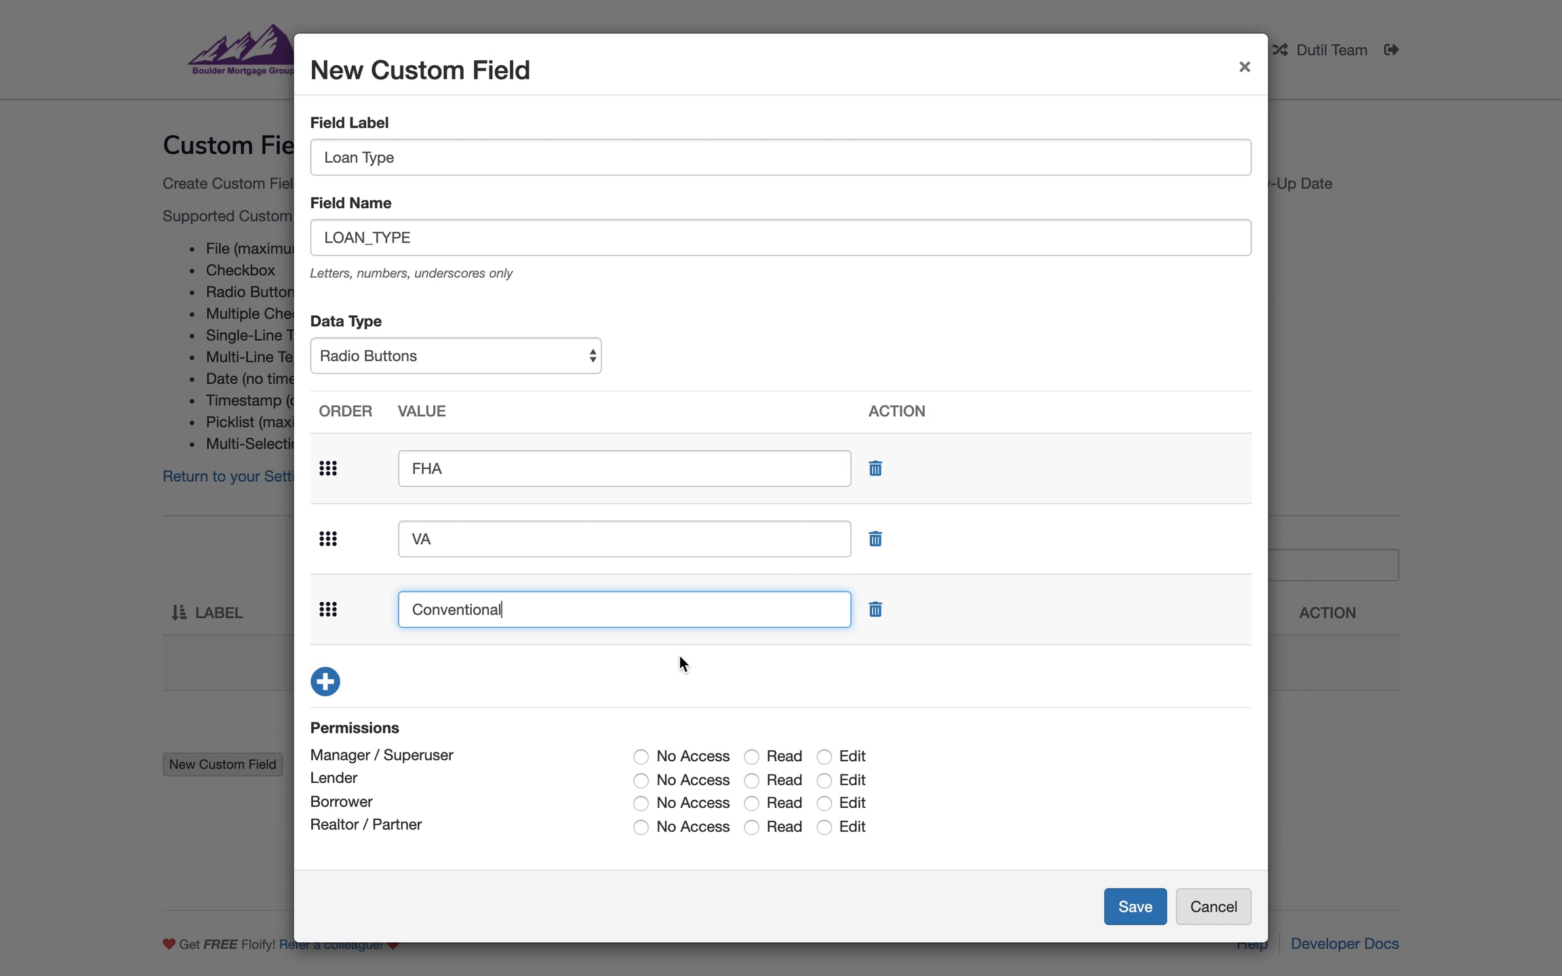
# Give Manager / Superuser and Lender Edit permission, Borrower Read and Realtor / Partner No Access, and save the Loan Type field.
pyautogui.click(826, 758)
pyautogui.click(833, 788)
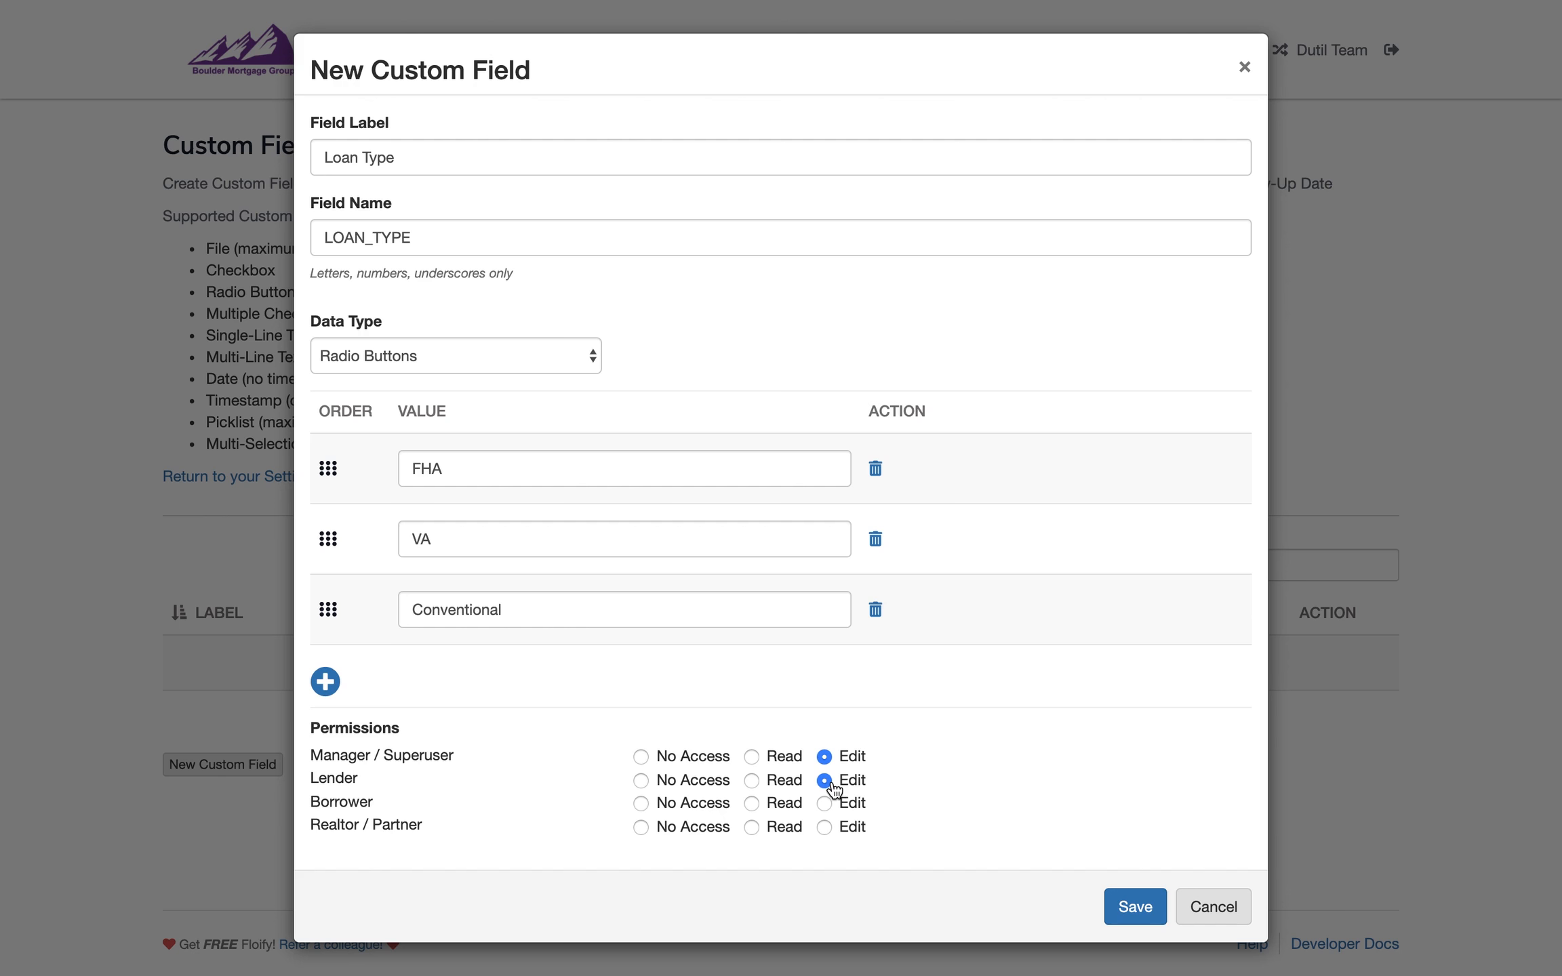
pyautogui.click(763, 807)
pyautogui.click(703, 841)
pyautogui.click(1121, 907)
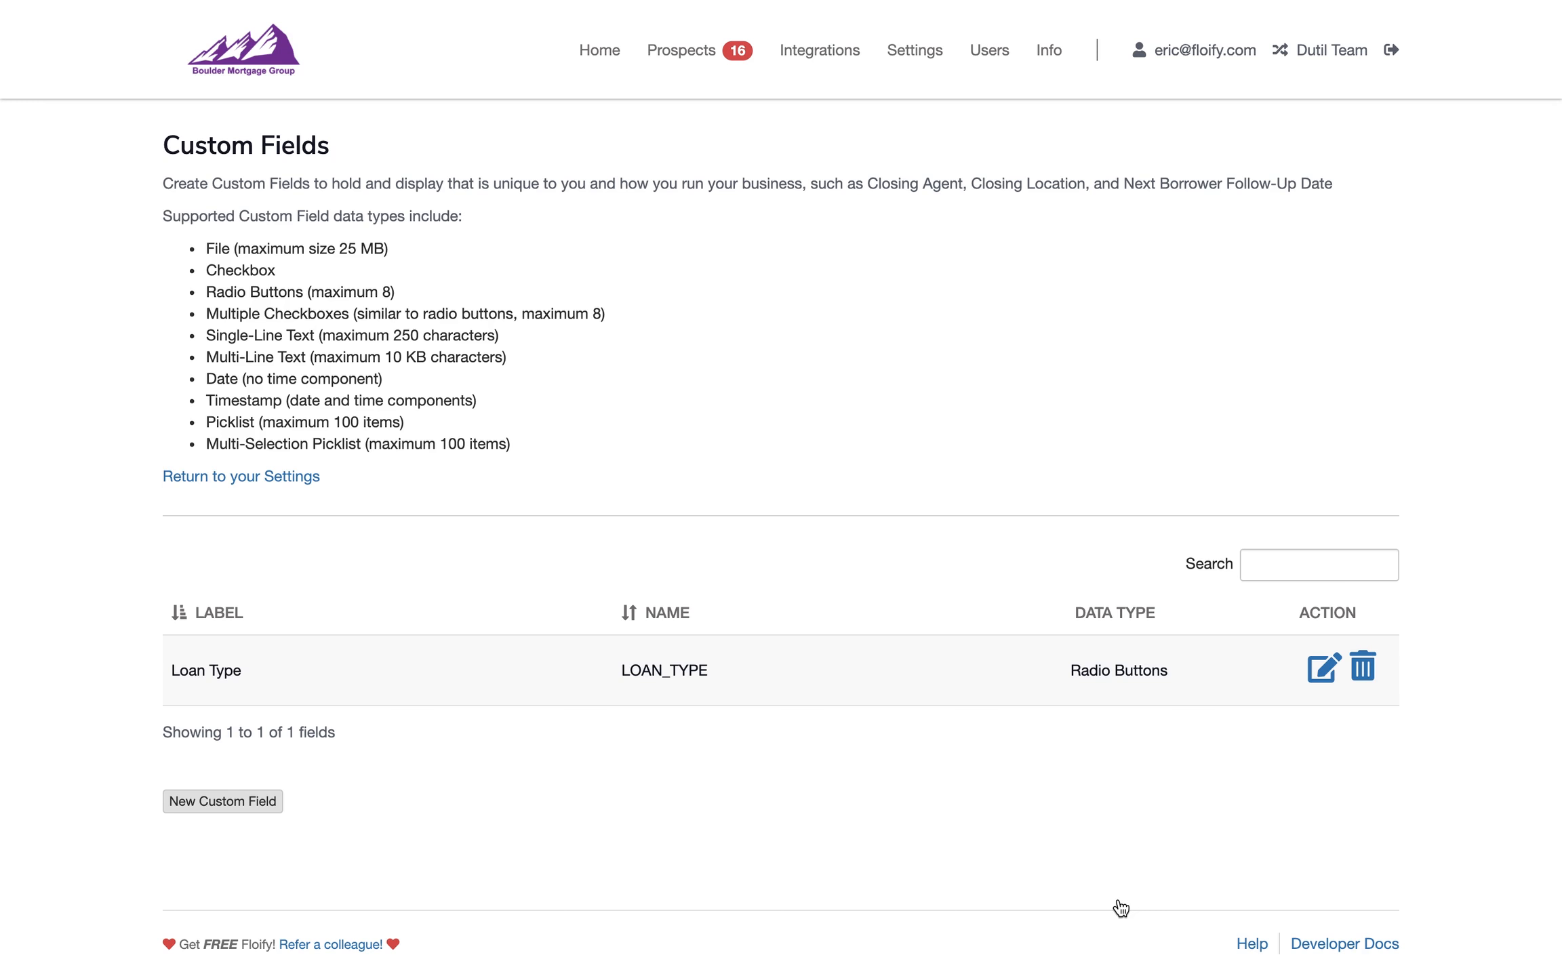
# Start another custom field labelled "FHA Checklist" with the Multiple Checkboxes data type.
pyautogui.click(224, 803)
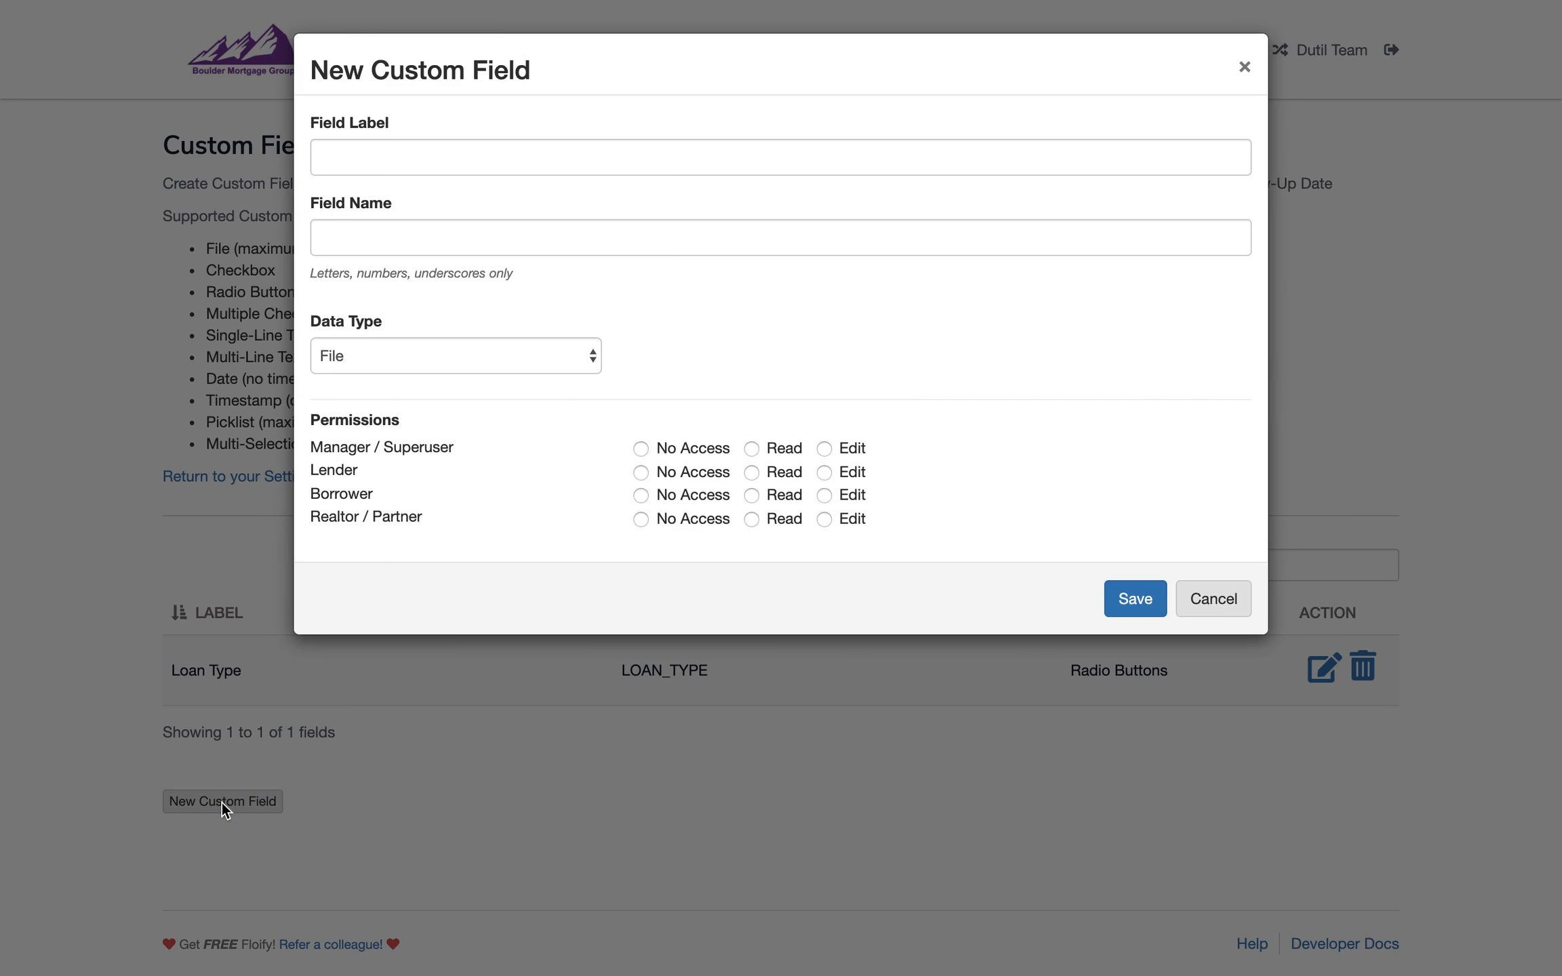
pyautogui.click(451, 164)
pyautogui.write('FHA ')
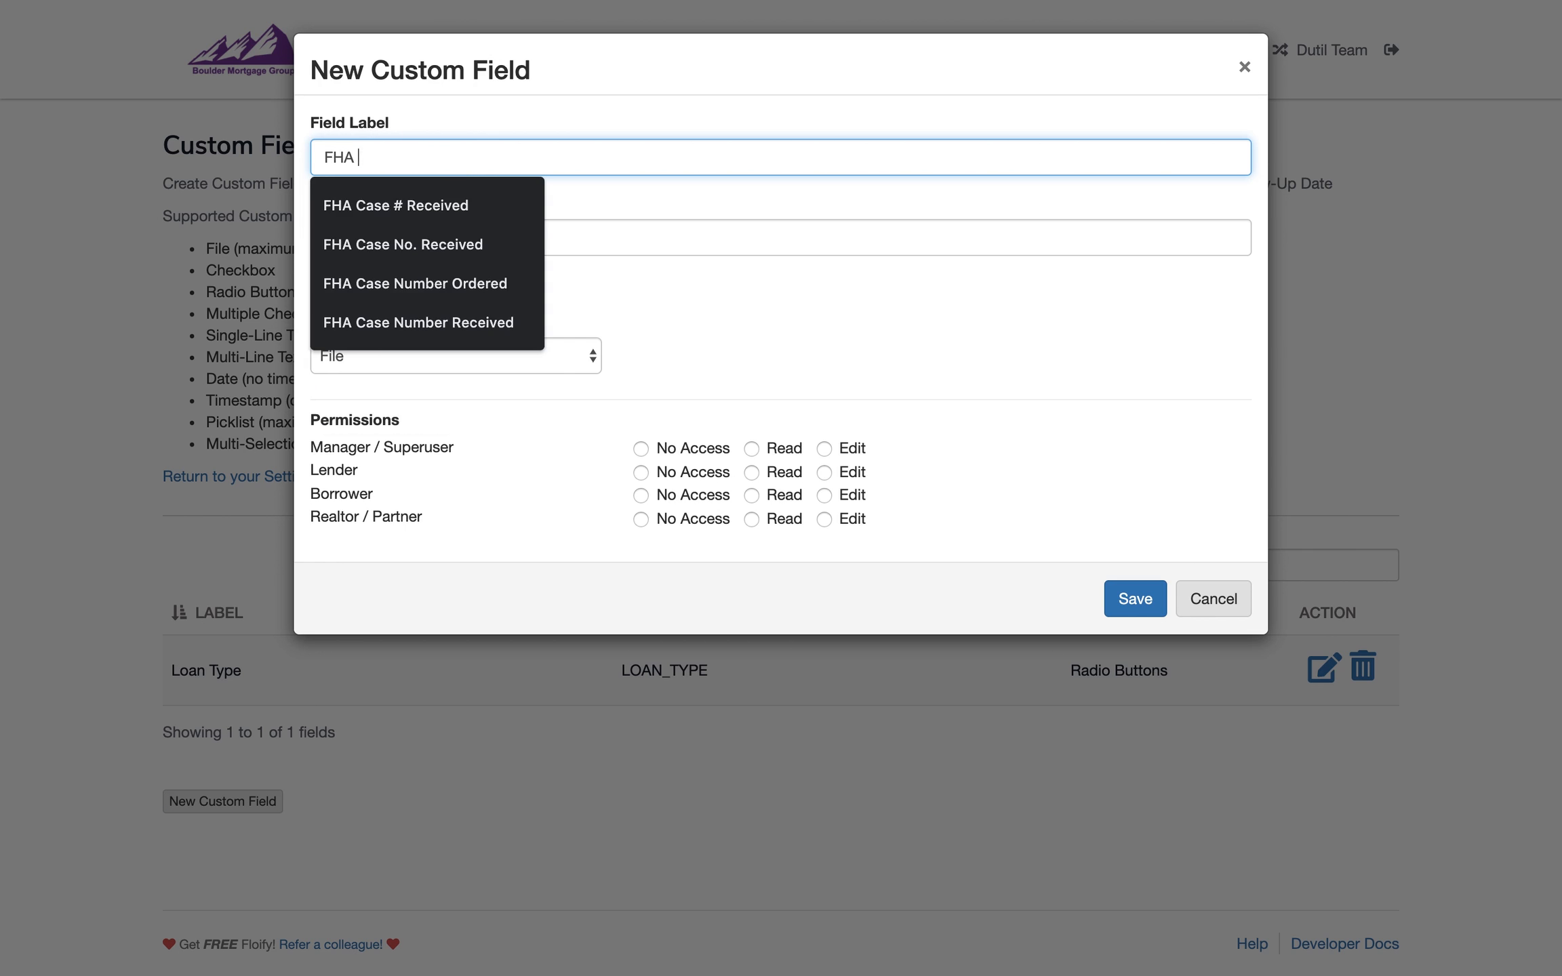
pyautogui.write('Checklist')
pyautogui.press('Tab')
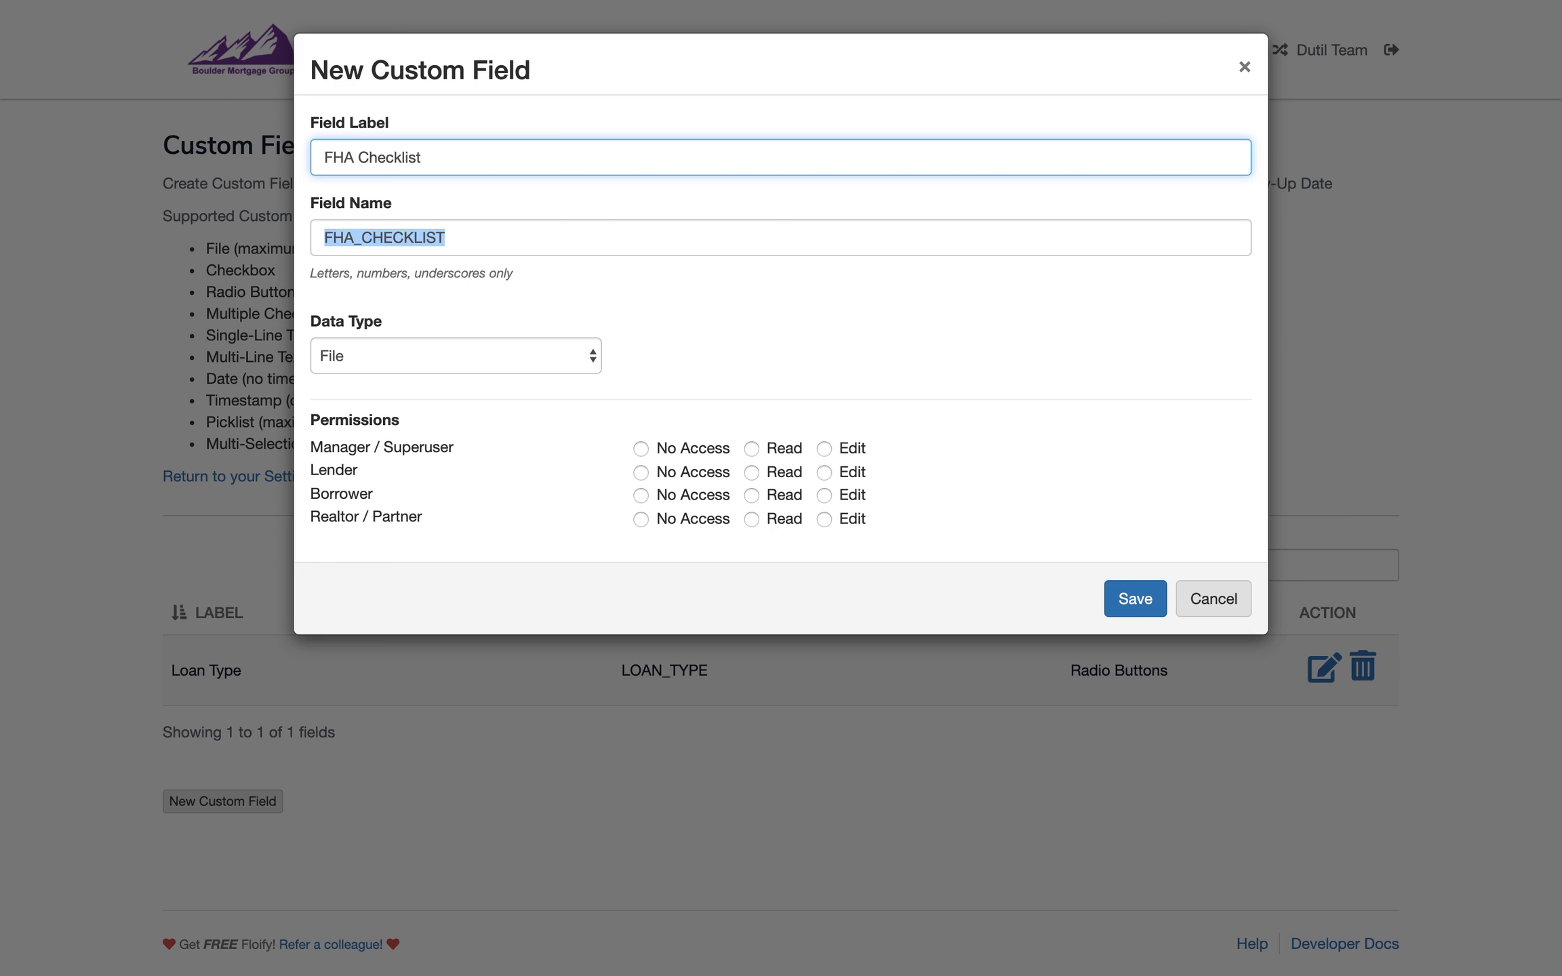
pyautogui.click(522, 347)
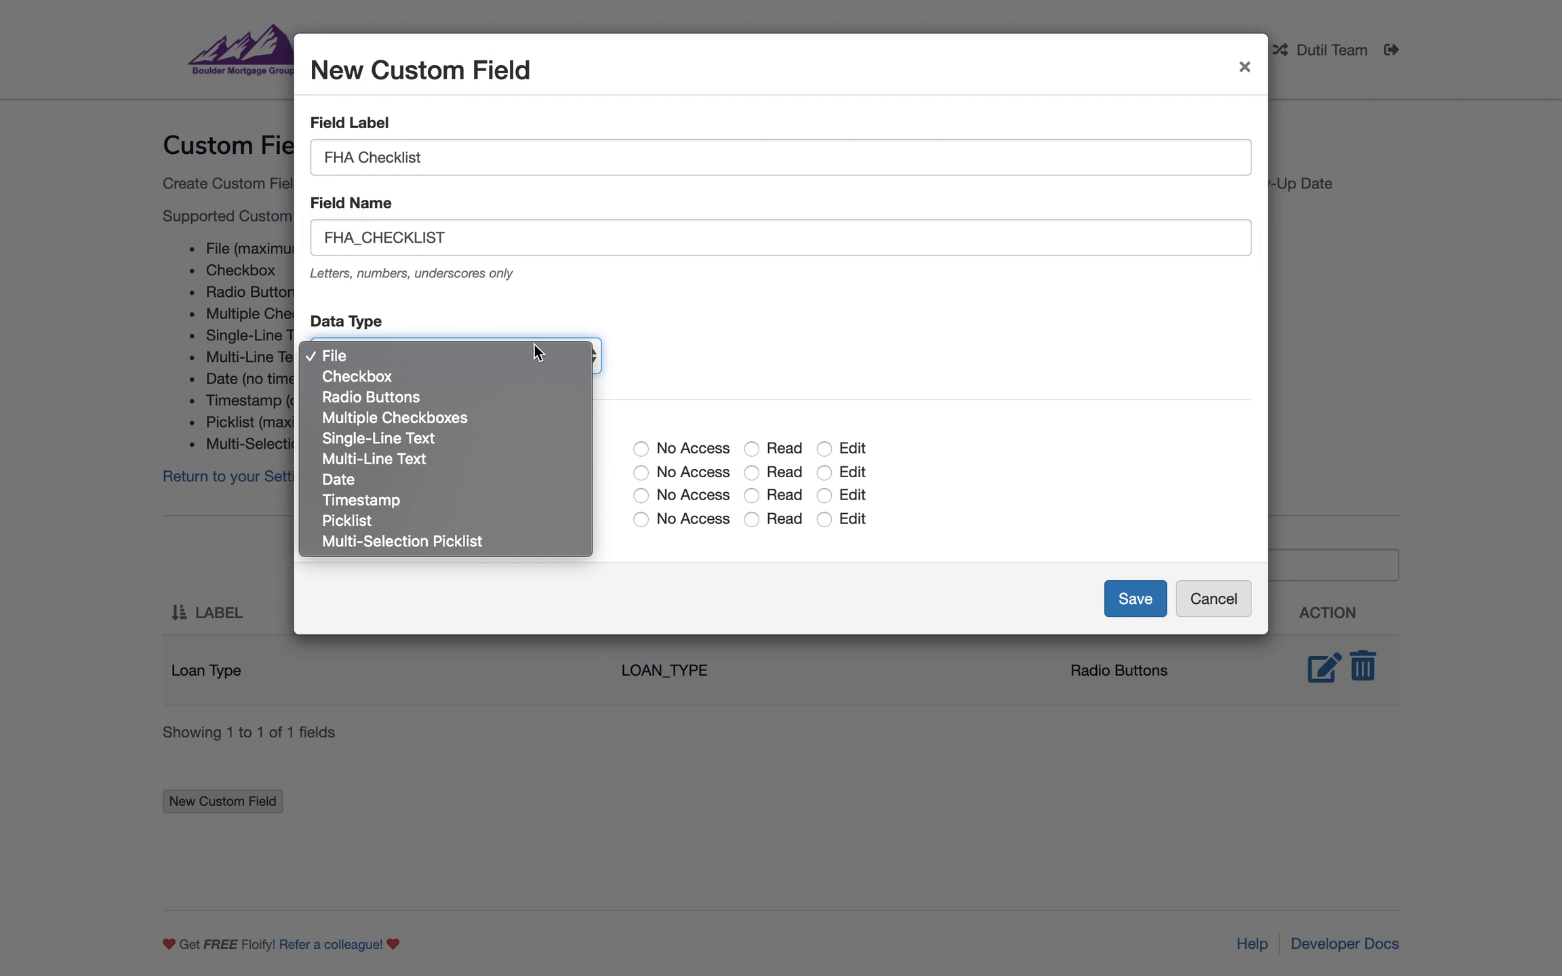
pyautogui.click(486, 418)
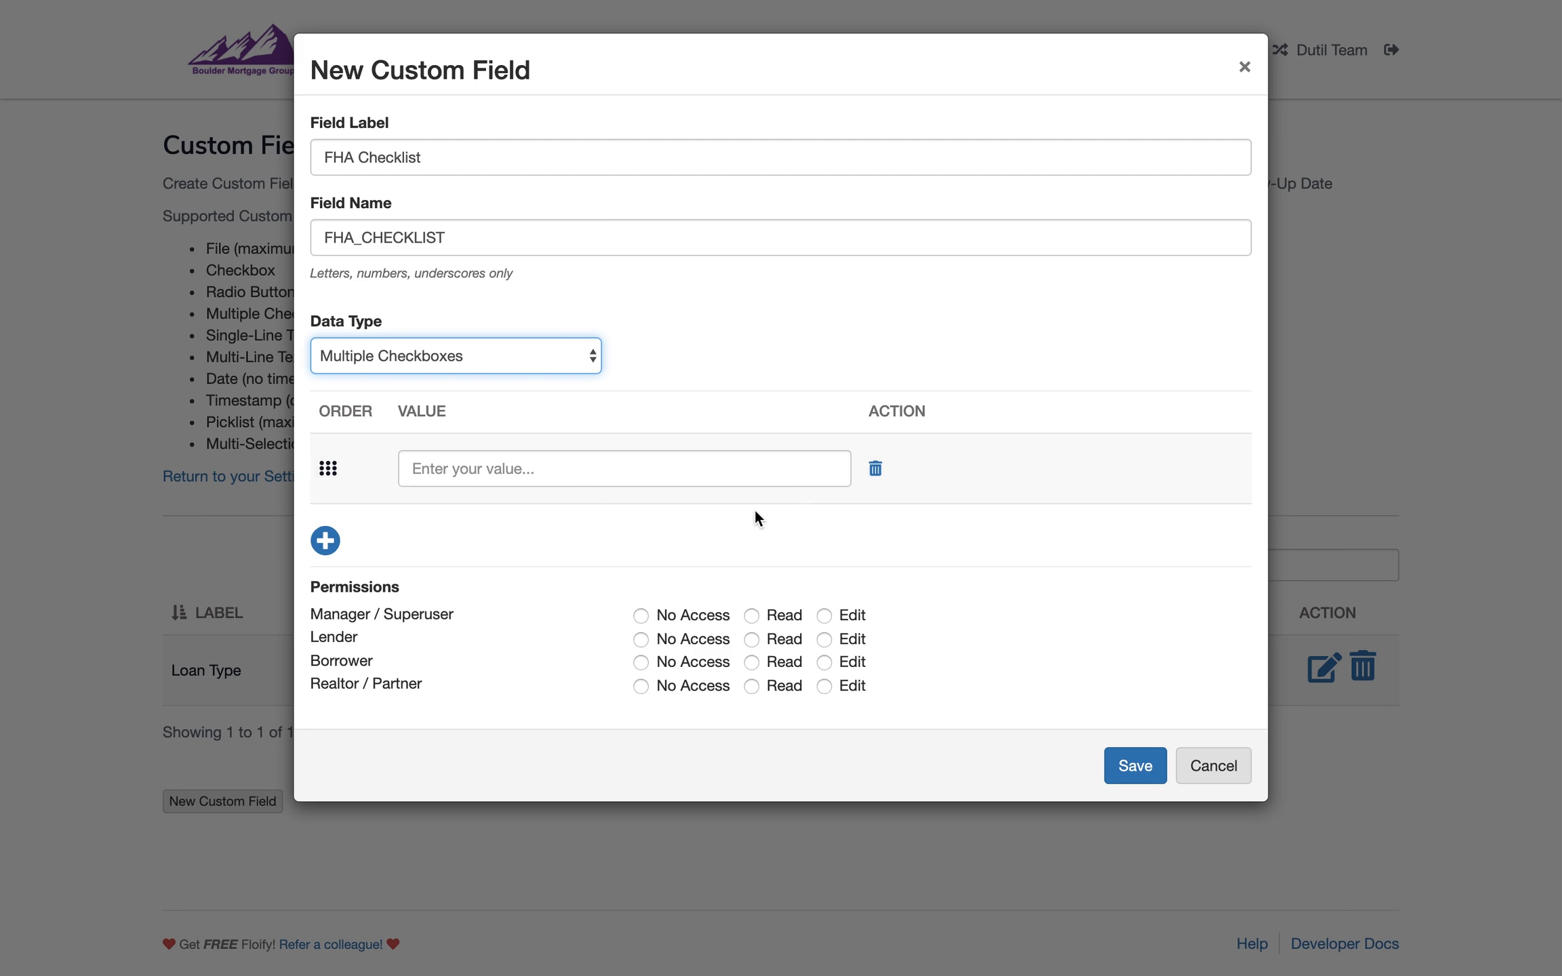
# Enter Loan Application, Form HUD and SSN Verification as the first three checkbox values of the FHA Checklist field.
pyautogui.click(496, 473)
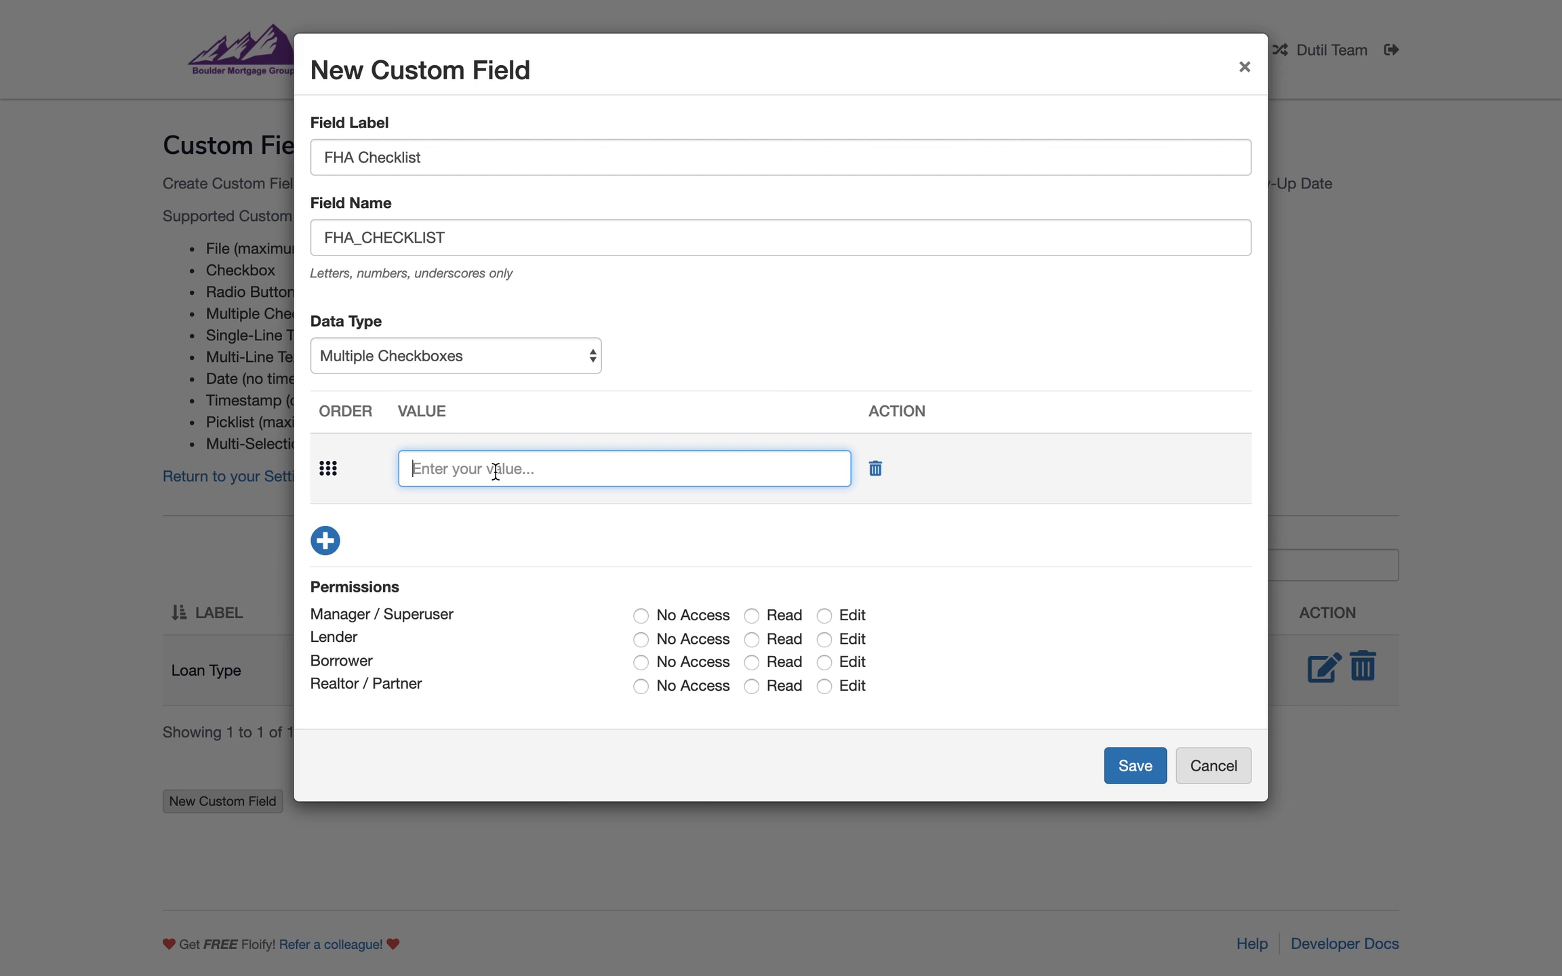
pyautogui.write('Loan Application')
pyautogui.click(324, 541)
pyautogui.click(480, 542)
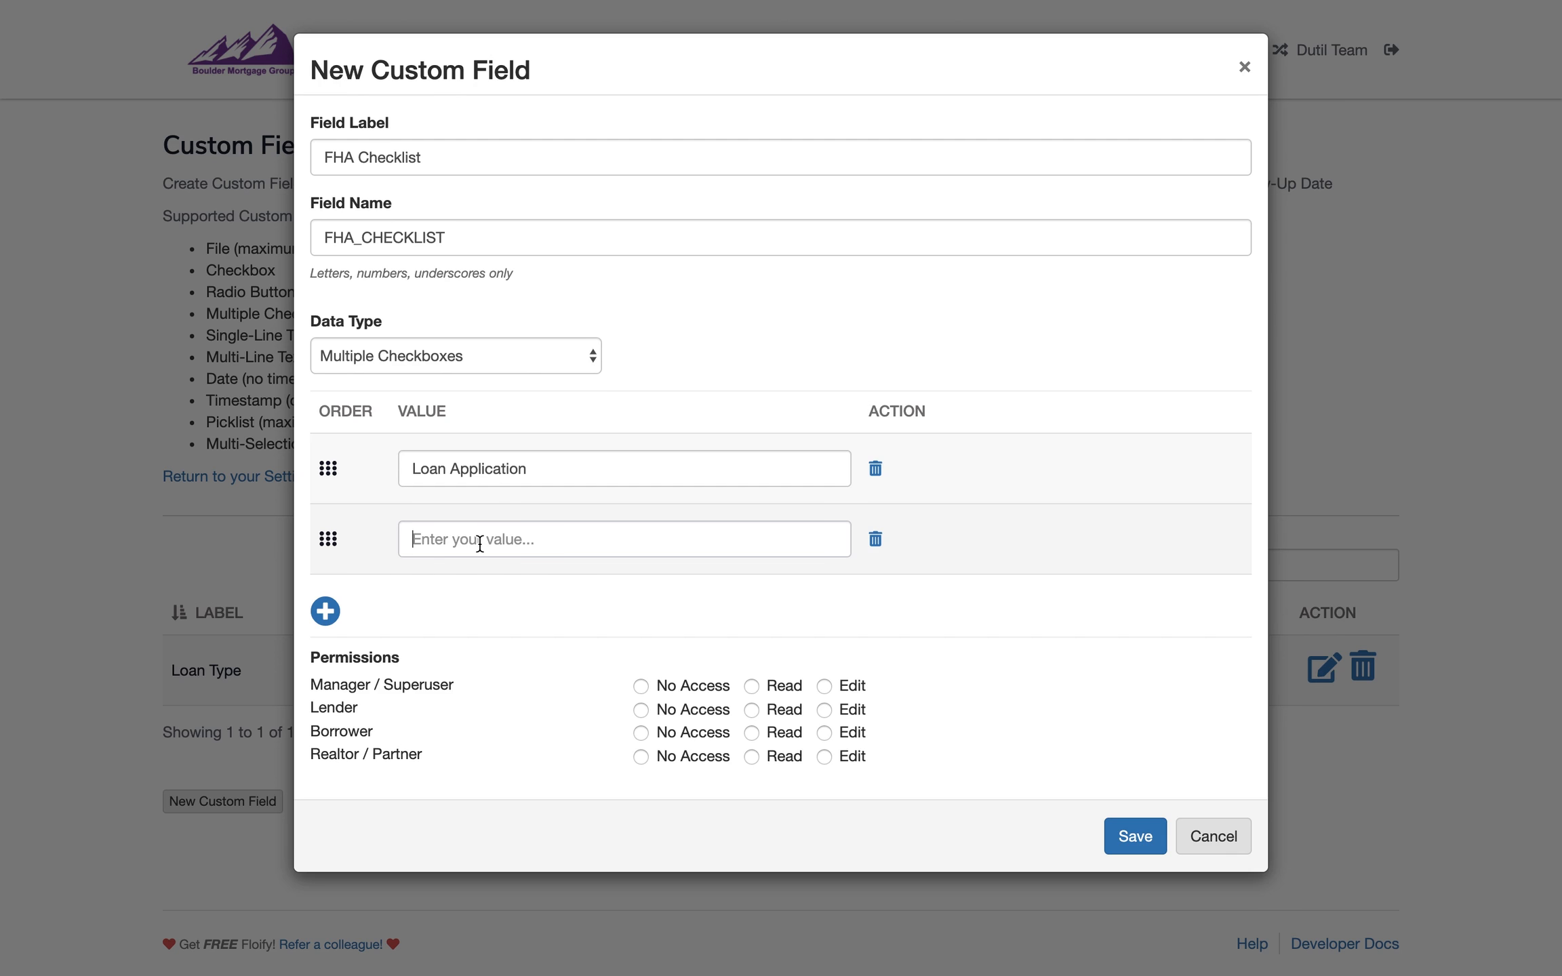
pyautogui.write('F')
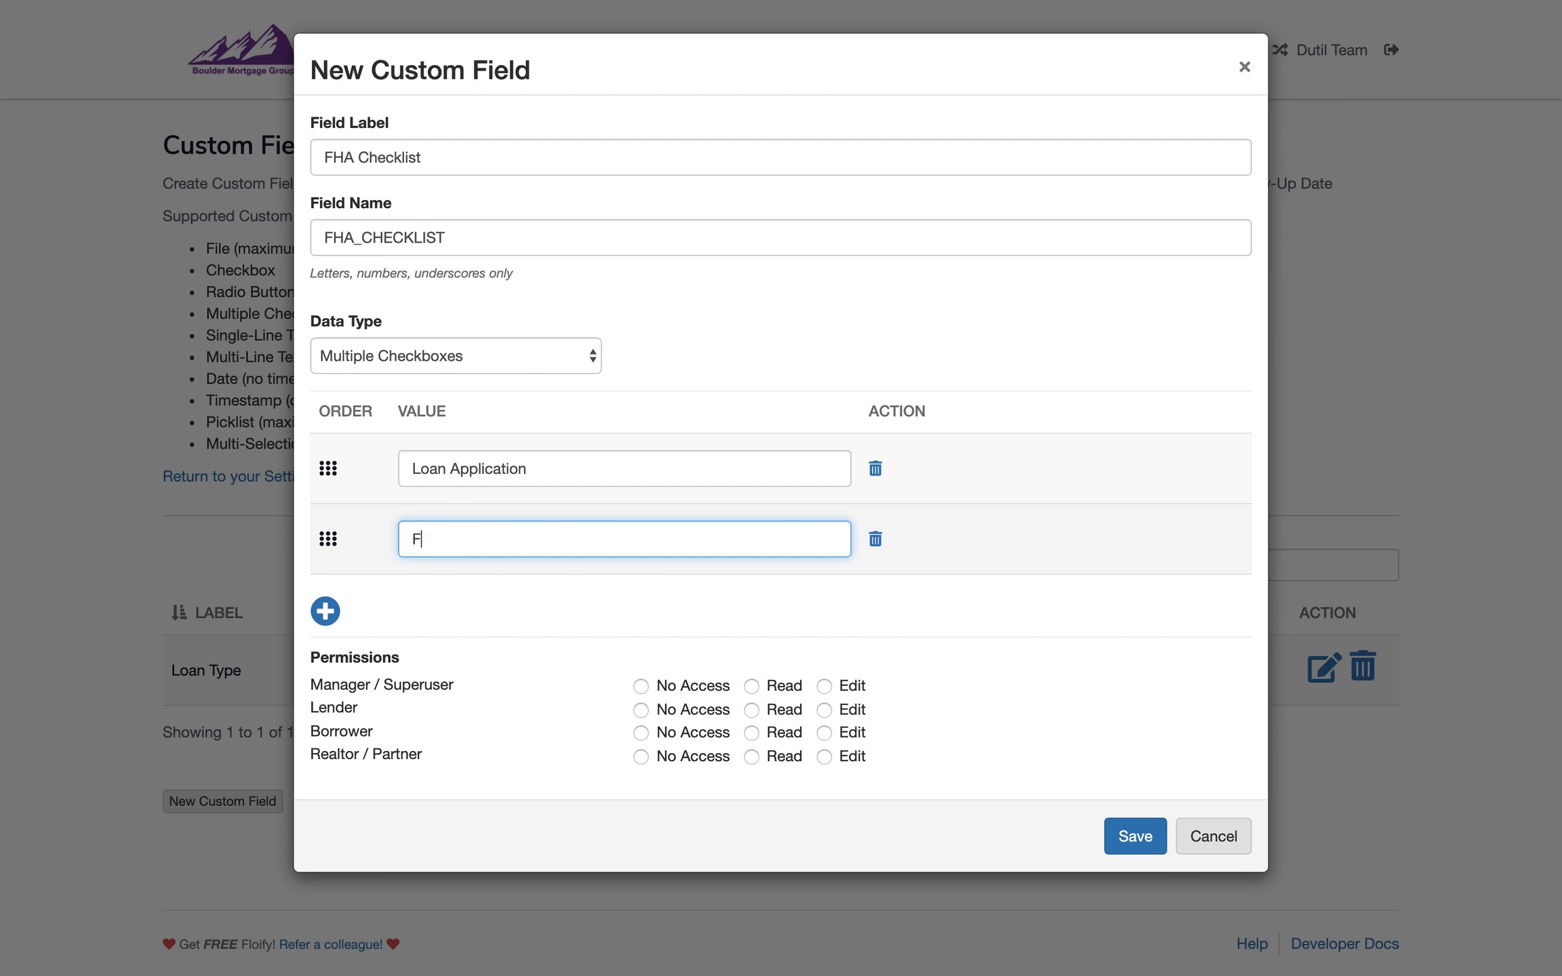
pyautogui.write('orm HUD')
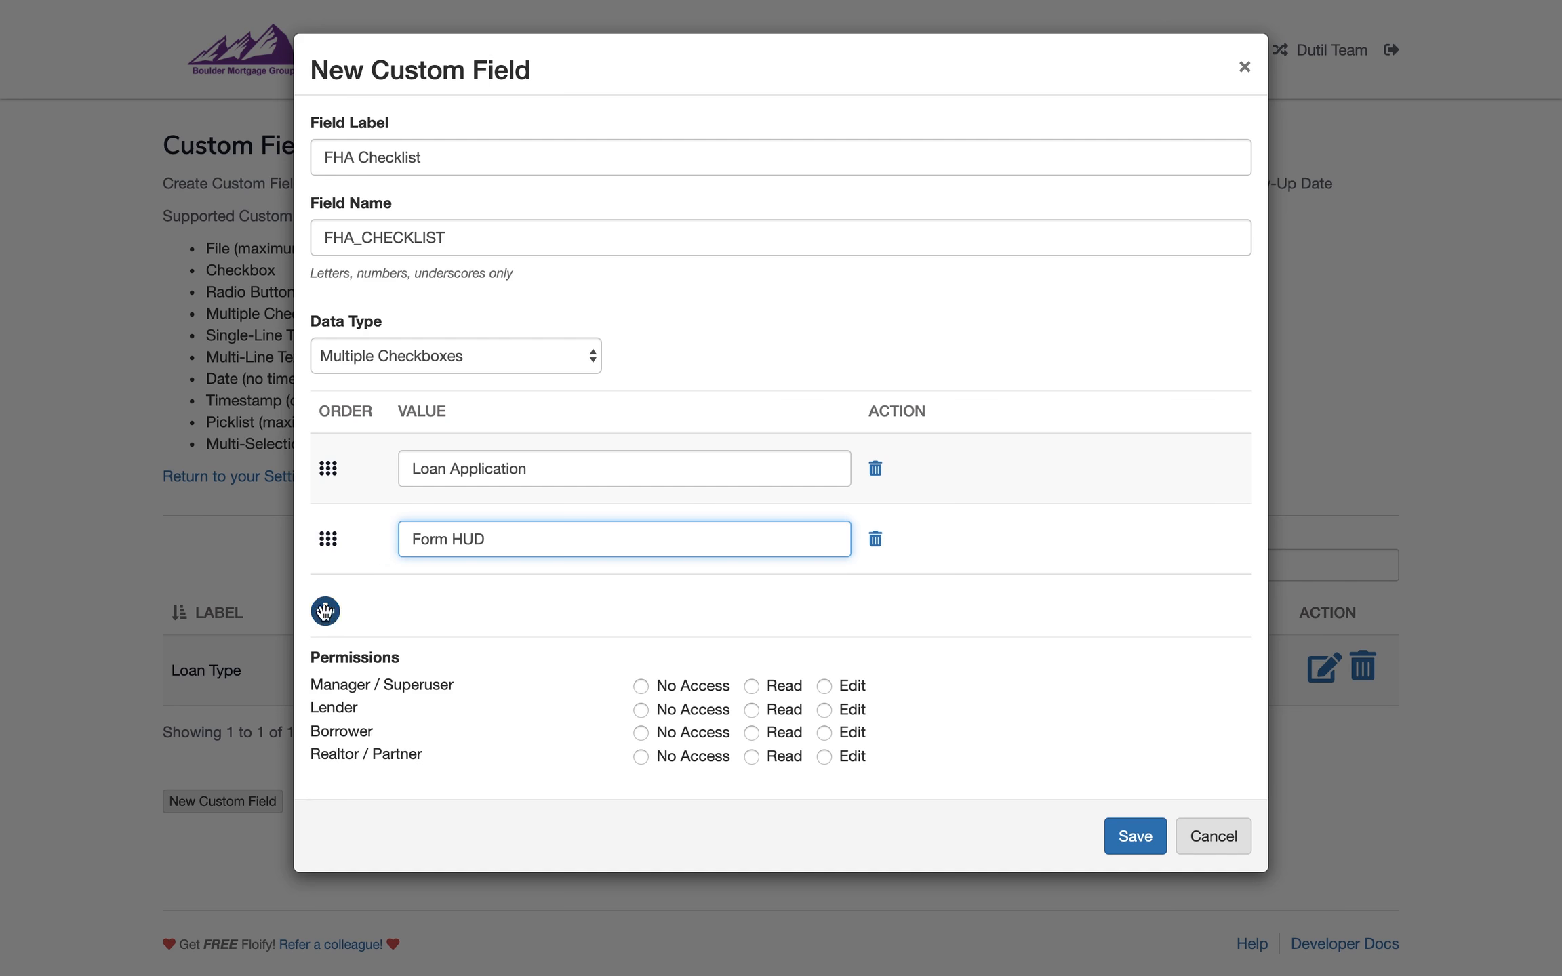
pyautogui.click(325, 611)
pyautogui.click(517, 619)
pyautogui.write('S')
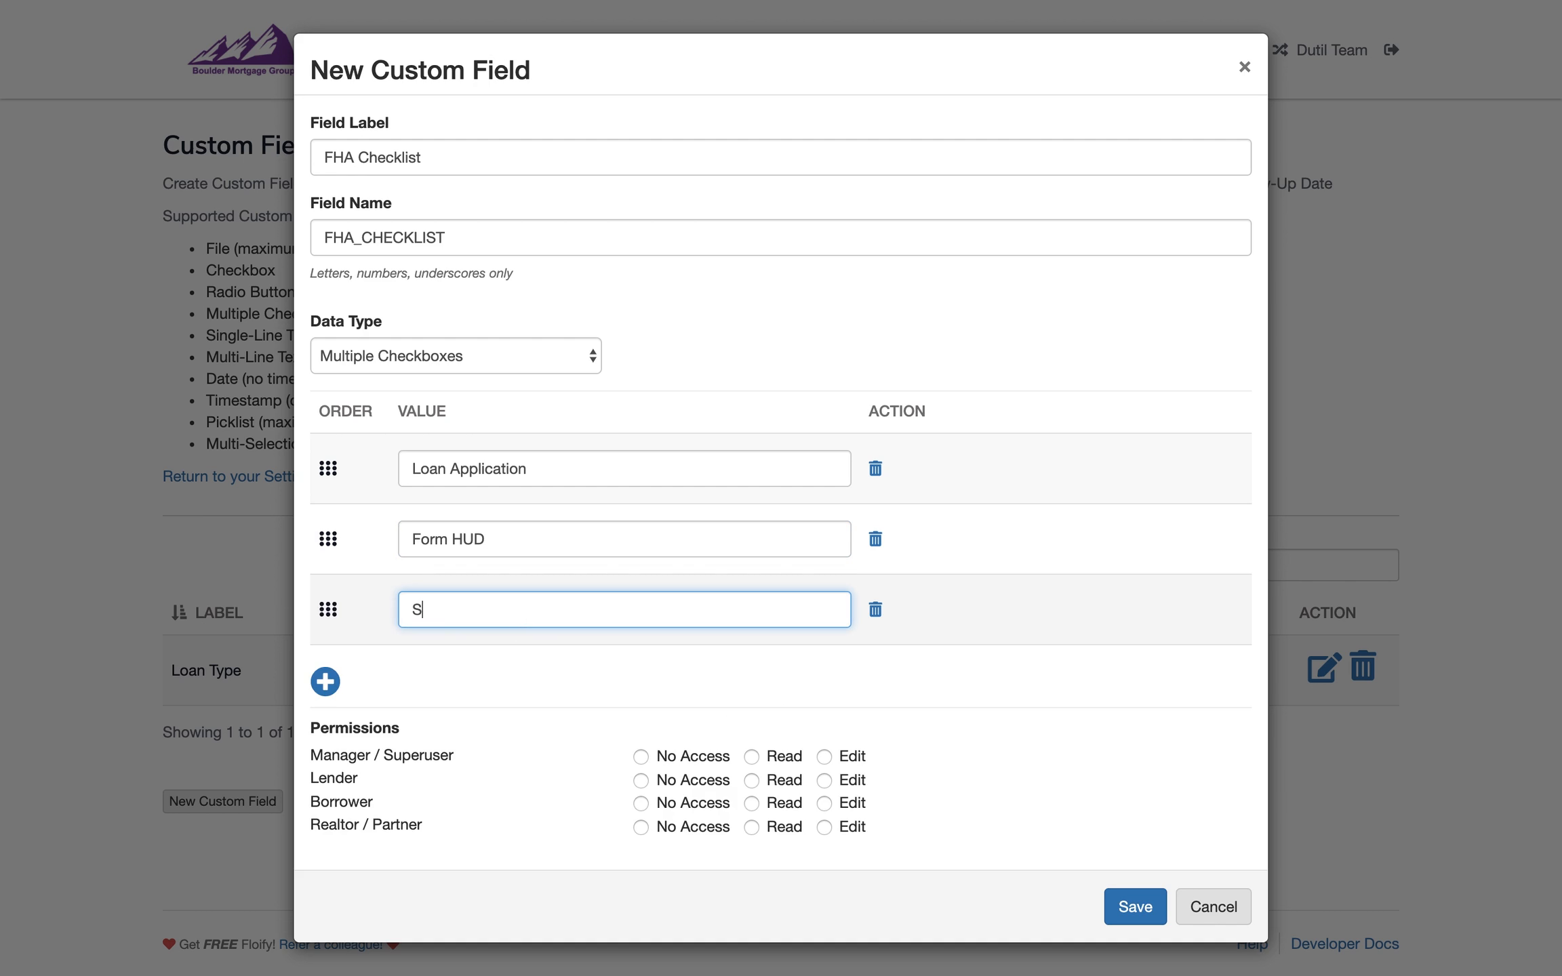
pyautogui.write('SN Verification')
# Add the checkbox values Credit Report and VOE below SSN Verification.
pyautogui.click(326, 683)
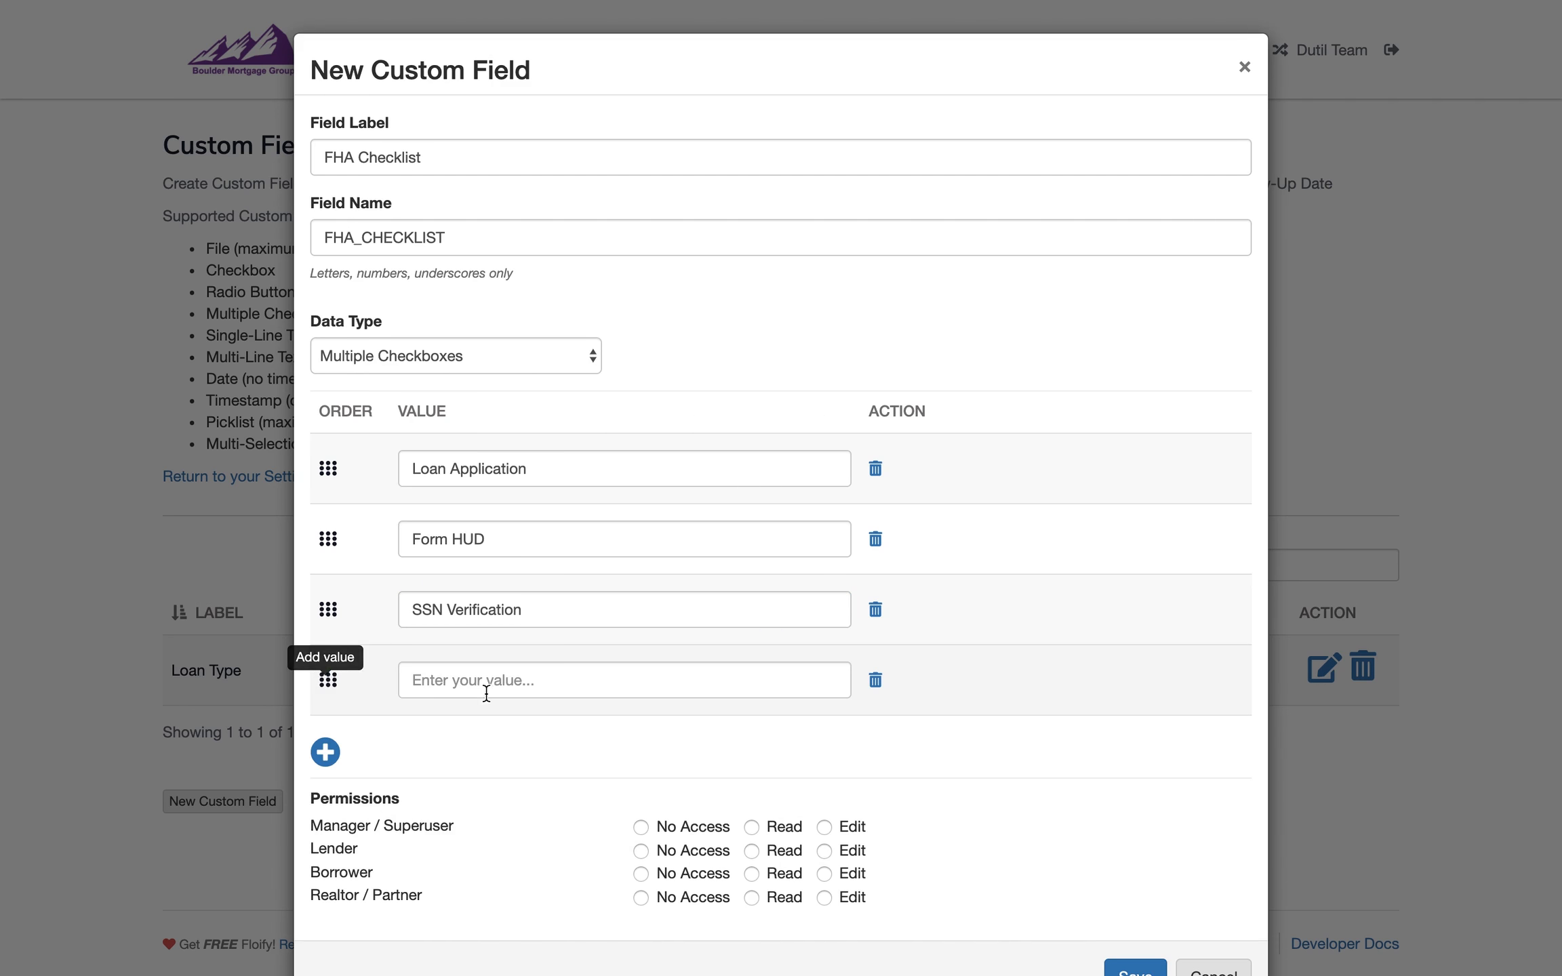
pyautogui.click(523, 685)
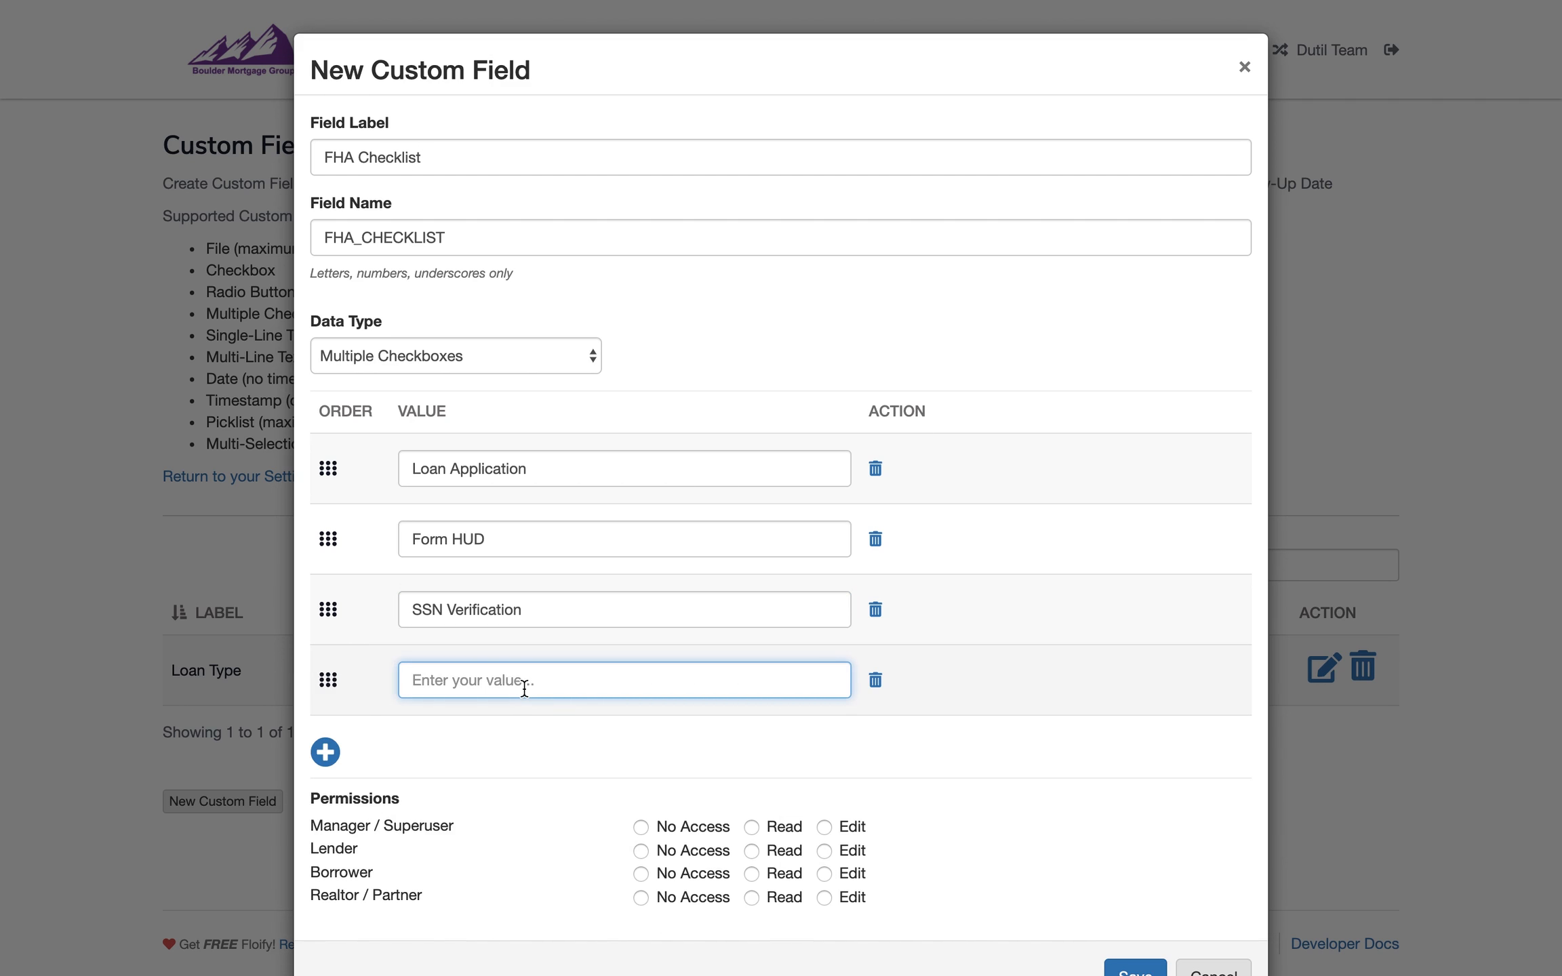
pyautogui.write('Cer')
pyautogui.press('BackSpace')
pyautogui.write('red')
pyautogui.press('BackSpace')
pyautogui.press('BackSpace')
pyautogui.press('BackSpace')
pyautogui.press('BackSpace')
pyautogui.write('redit Report')
pyautogui.click(325, 763)
pyautogui.click(464, 760)
pyautogui.write('VOE')
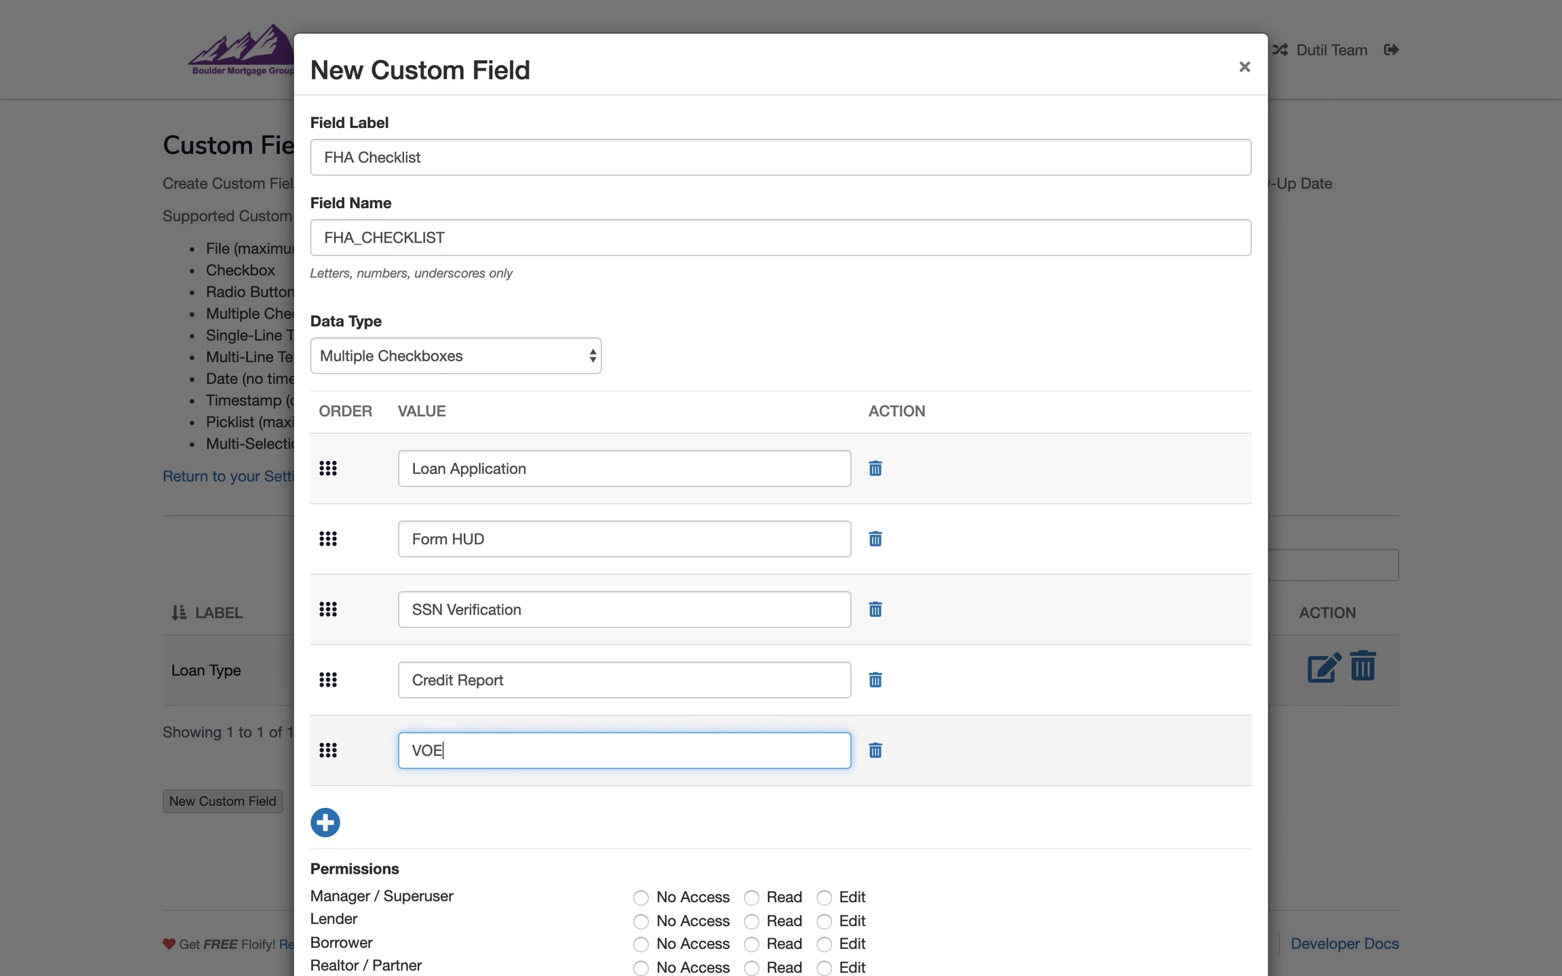
# Add the checkbox values Tax Returns, Sales Contract and FHA Amendatory Clause to the end of the FHA Checklist values.
pyautogui.click(325, 821)
pyautogui.click(421, 822)
pyautogui.write('Tax Returns')
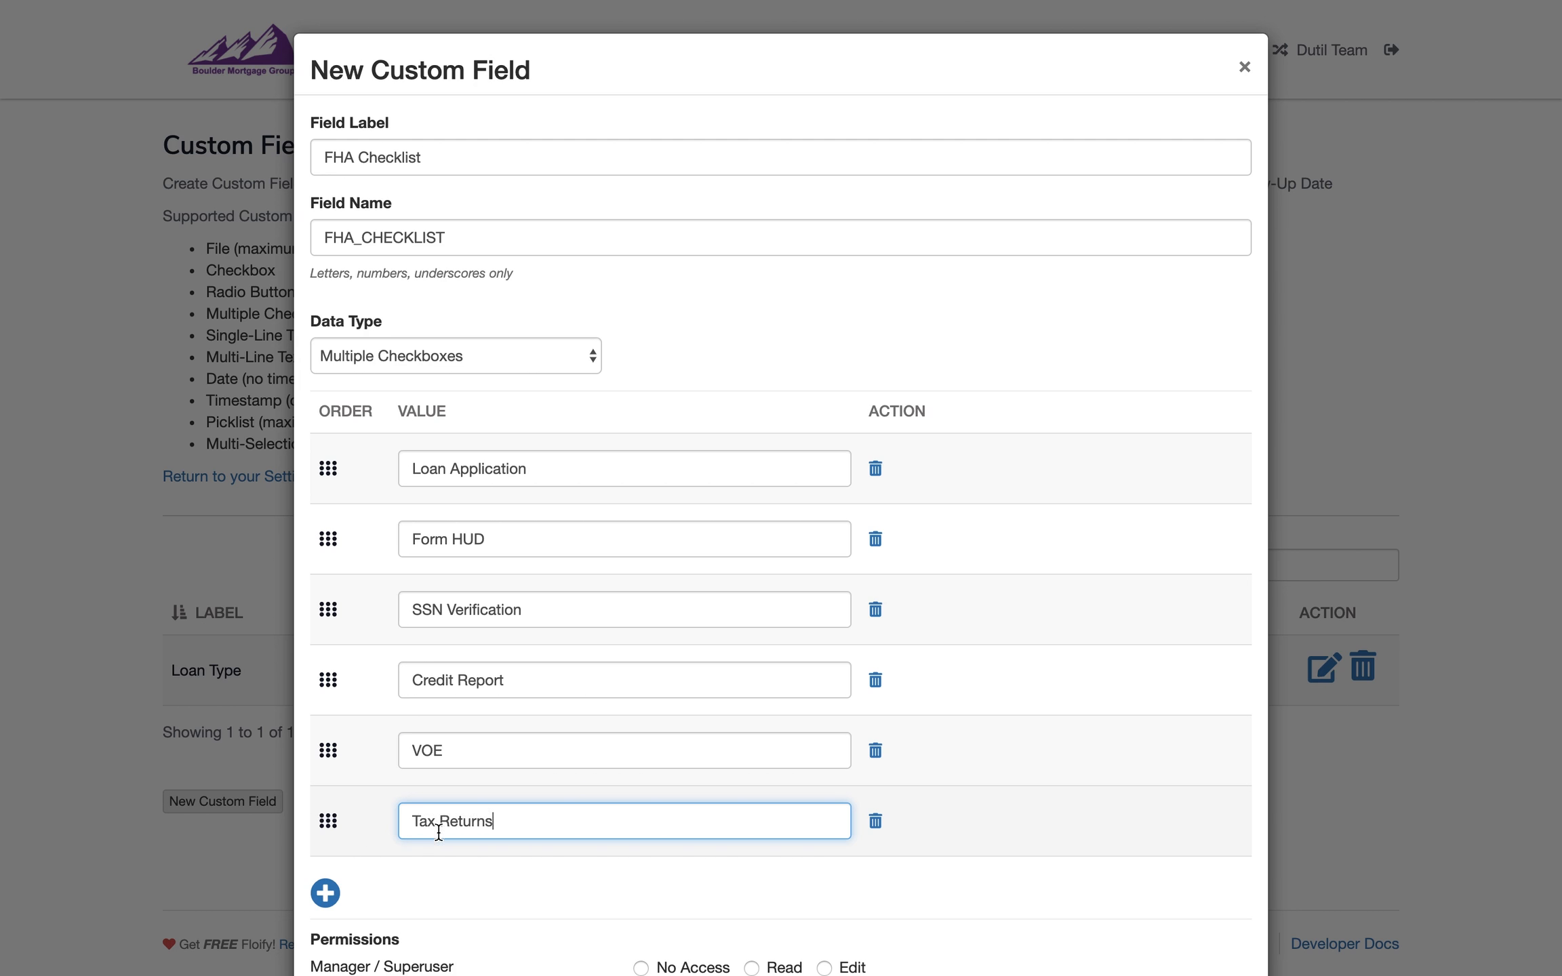
pyautogui.click(330, 895)
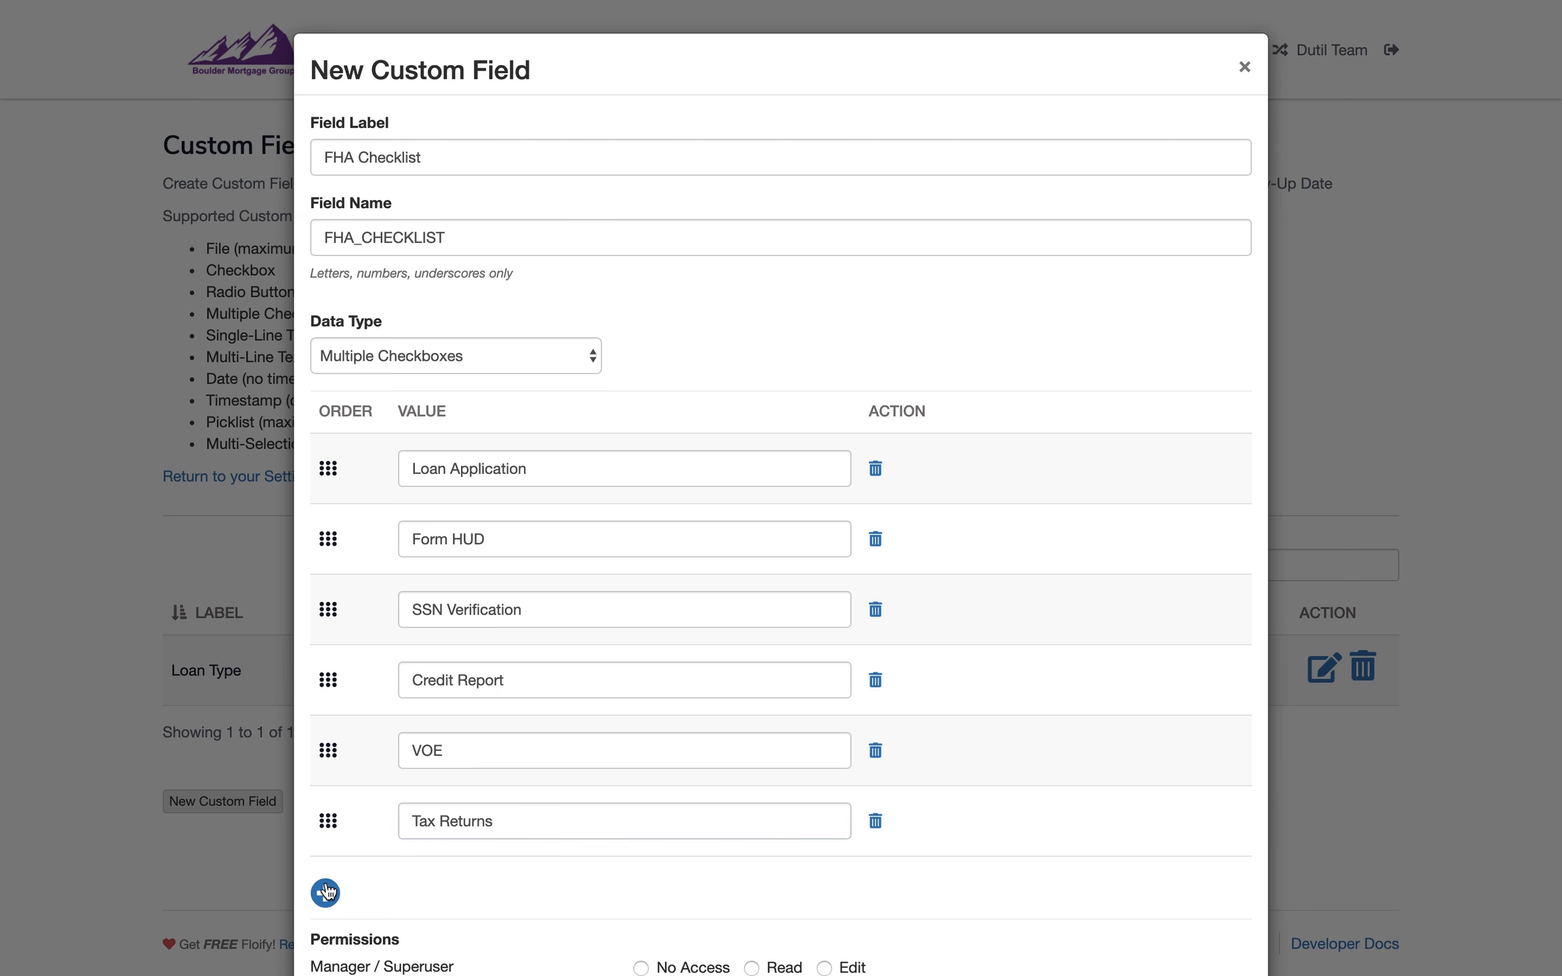
pyautogui.click(447, 891)
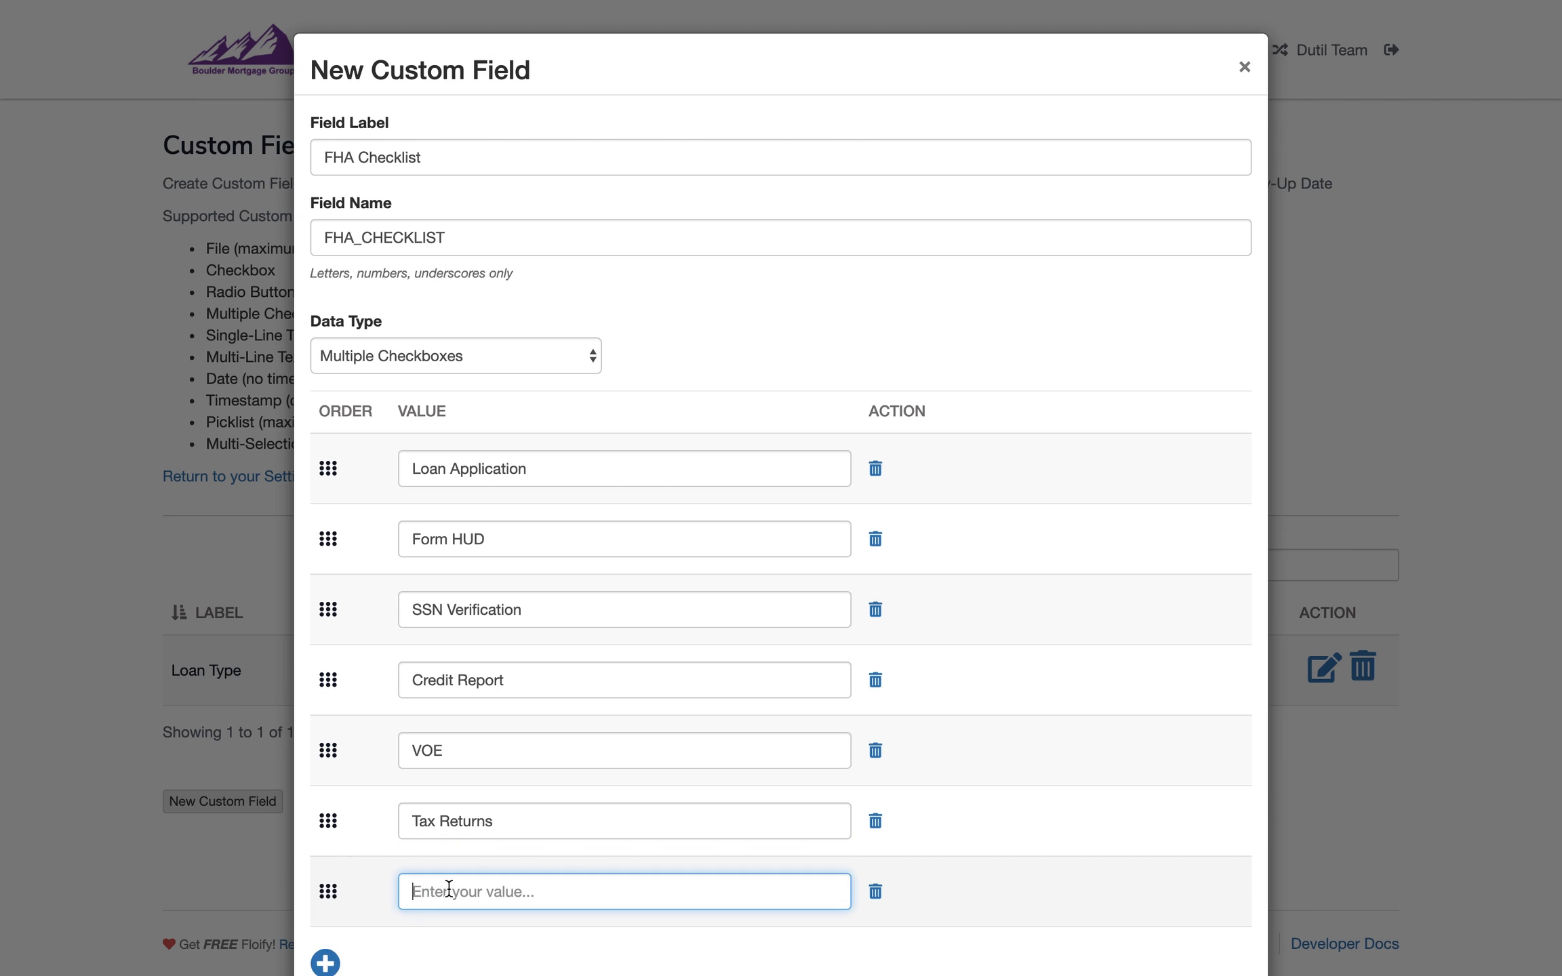
pyautogui.write('Sales Contract')
pyautogui.scroll(-3, 449, 884)
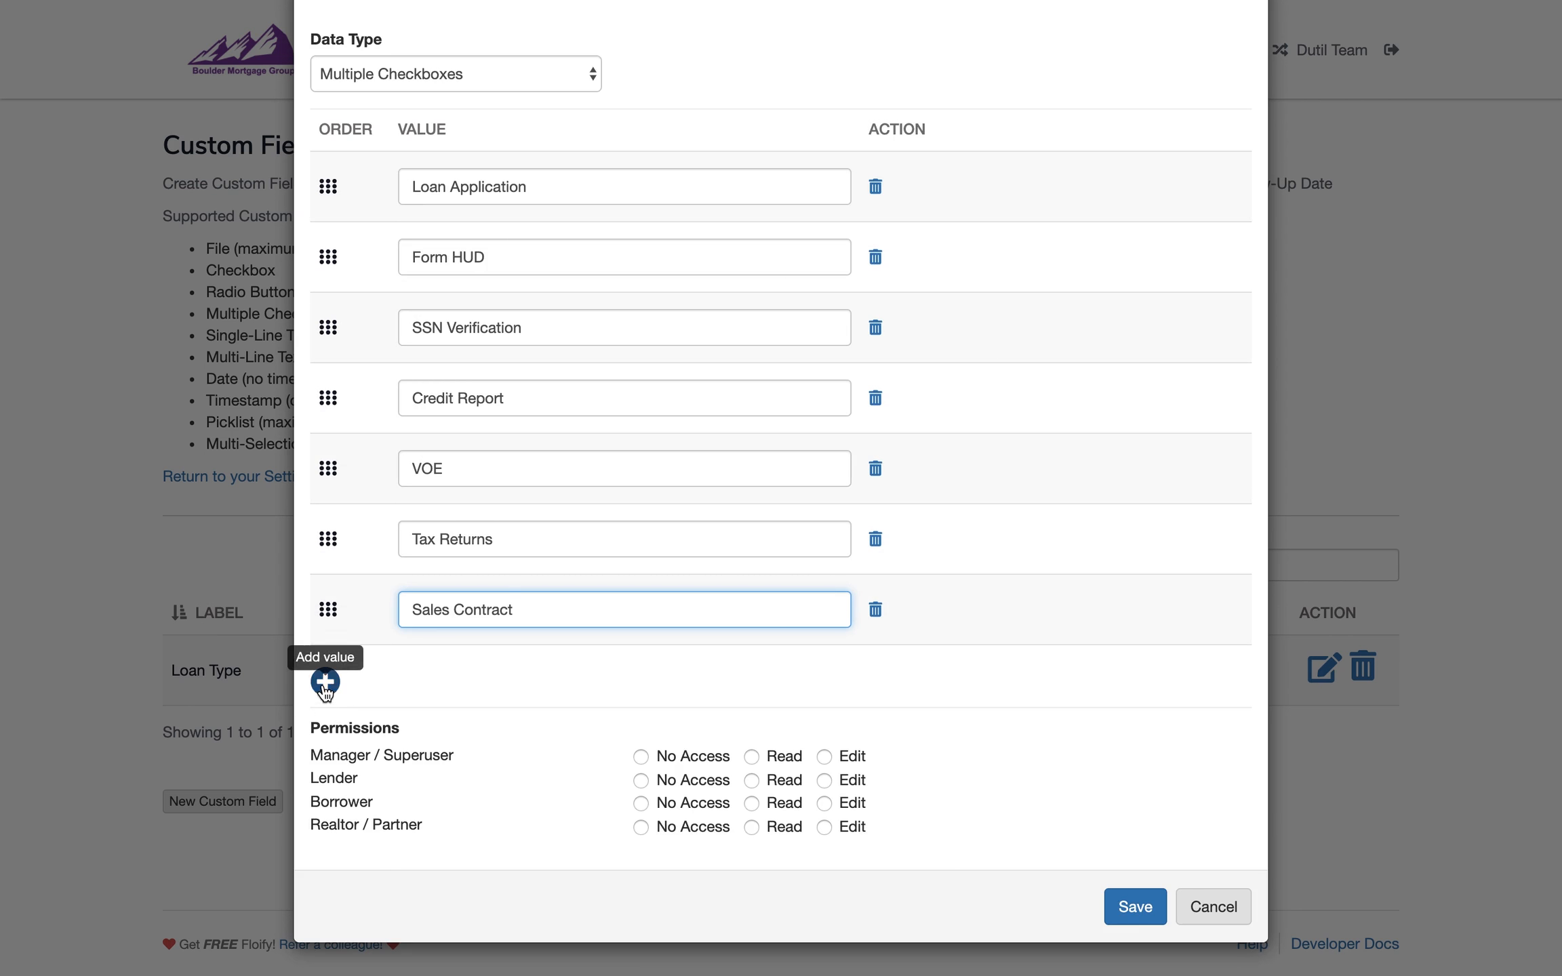
pyautogui.click(325, 682)
pyautogui.click(475, 691)
pyautogui.write('FHA Amend')
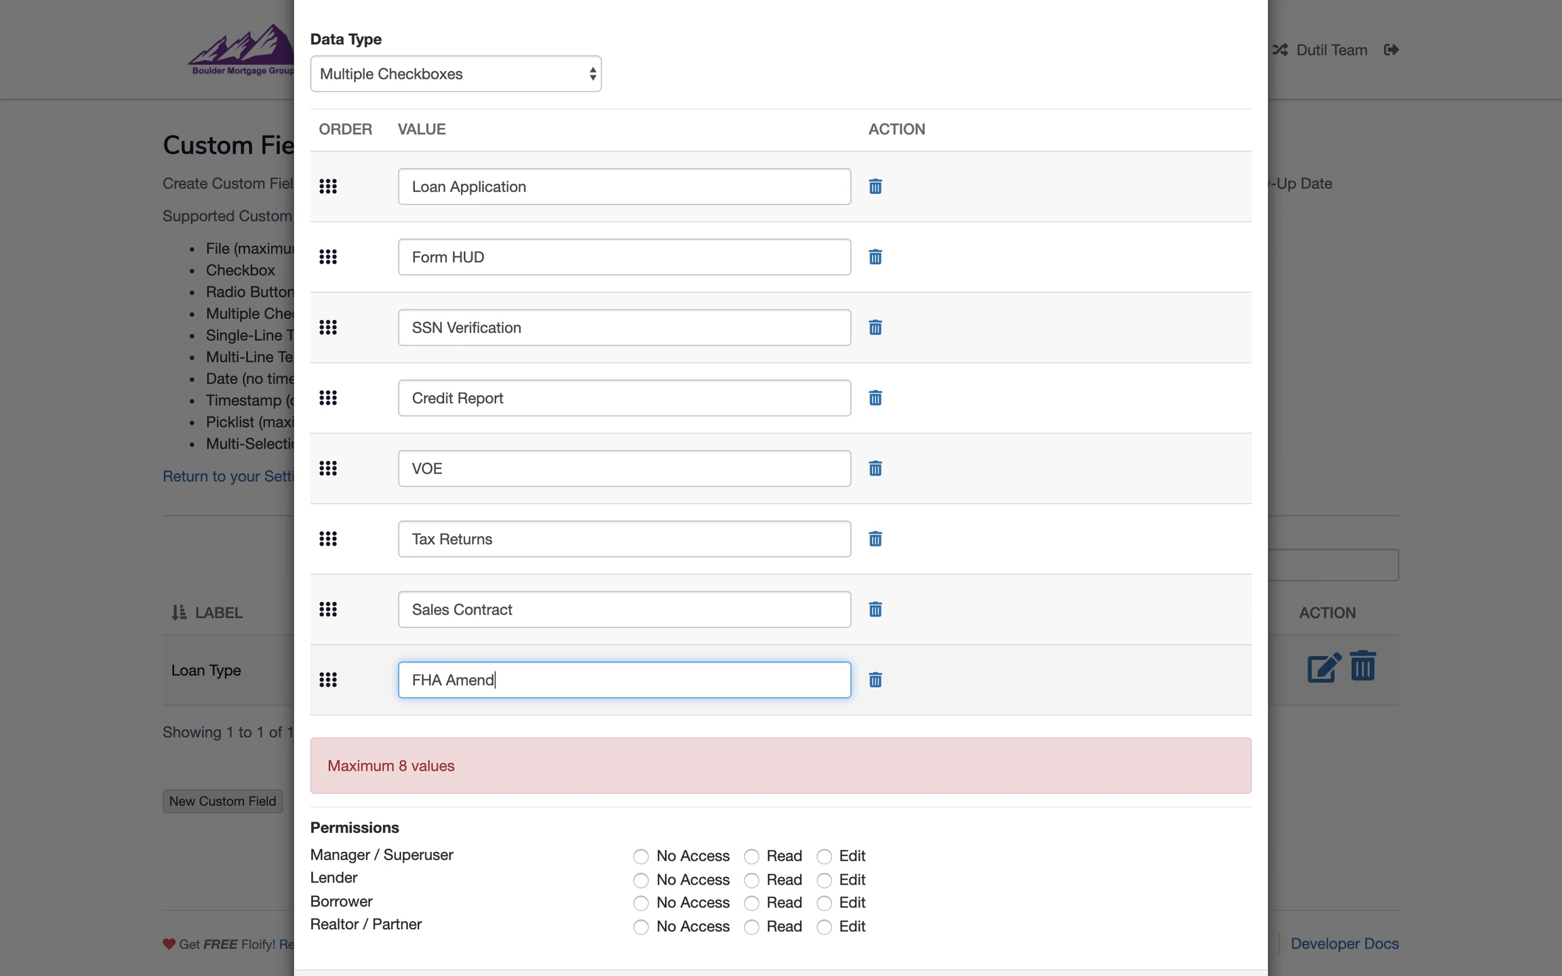
pyautogui.write('atory Clause')
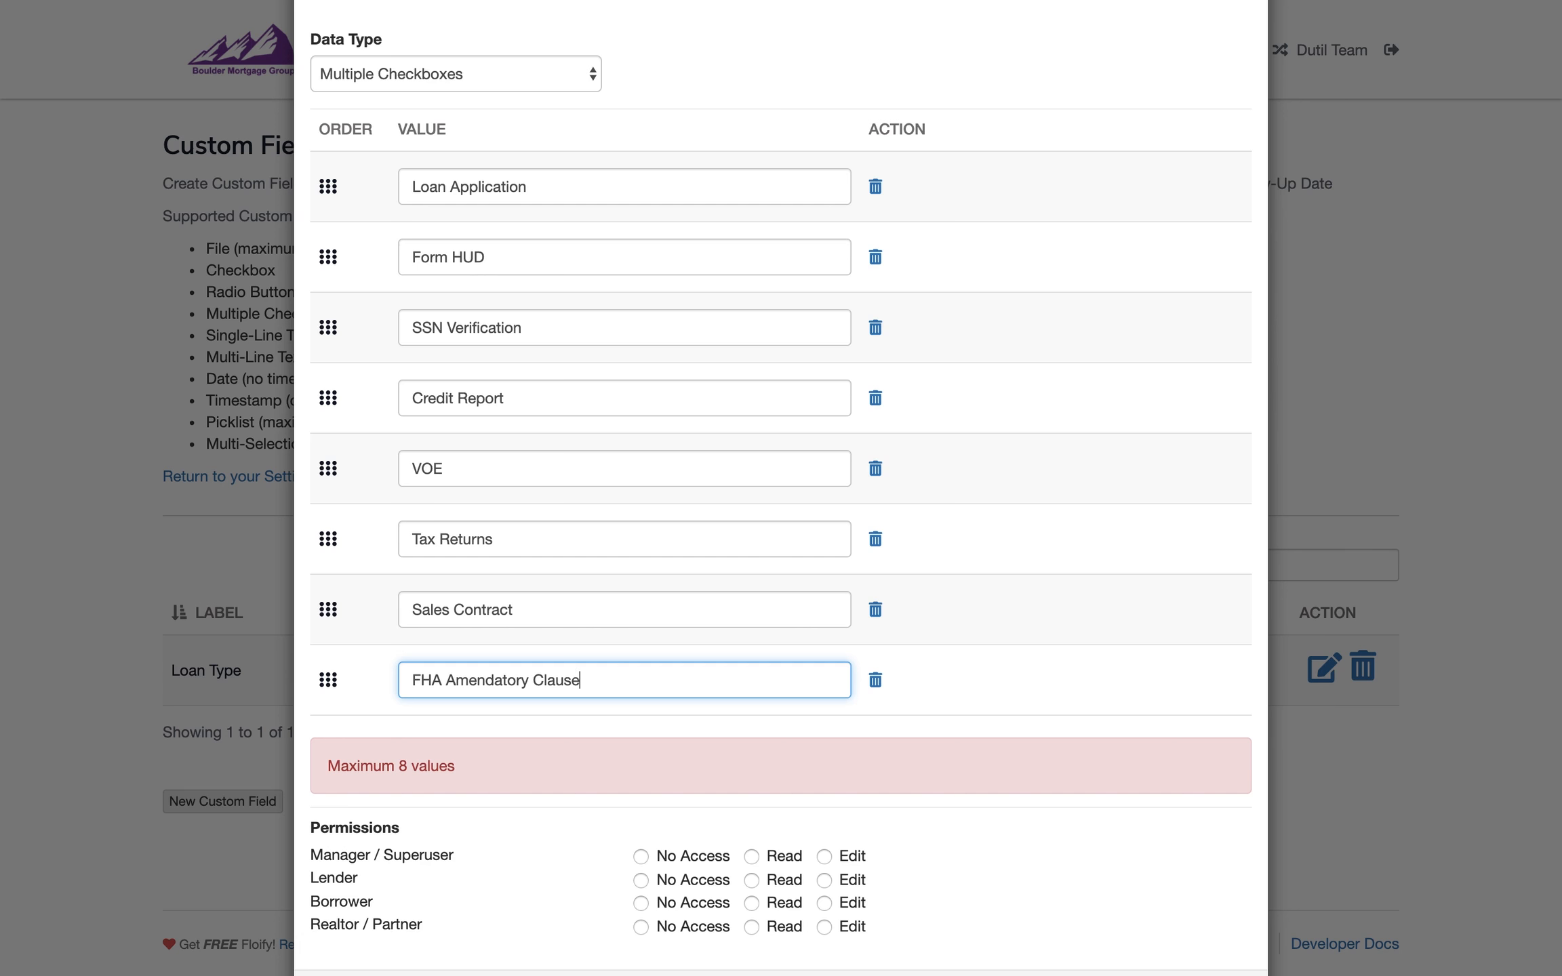
# Give Manager / Superuser and Lender Edit permission, Borrower and Realtor / Partner No Access, and save the FHA Checklist field.
pyautogui.scroll(-2, 971, 812)
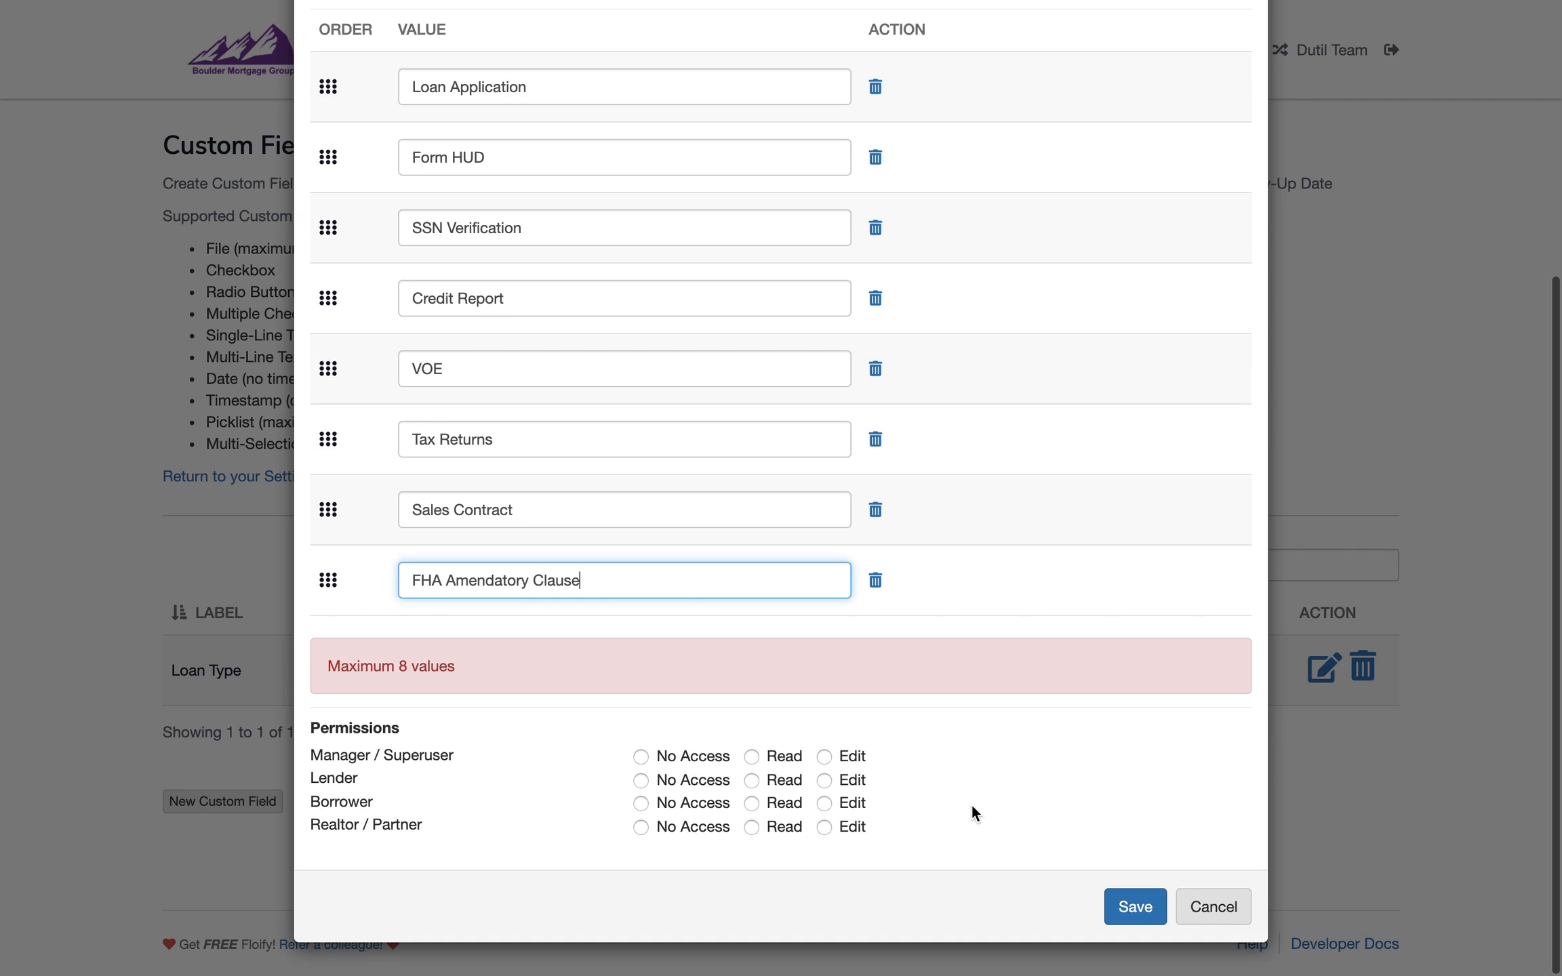
pyautogui.click(826, 757)
pyautogui.click(825, 779)
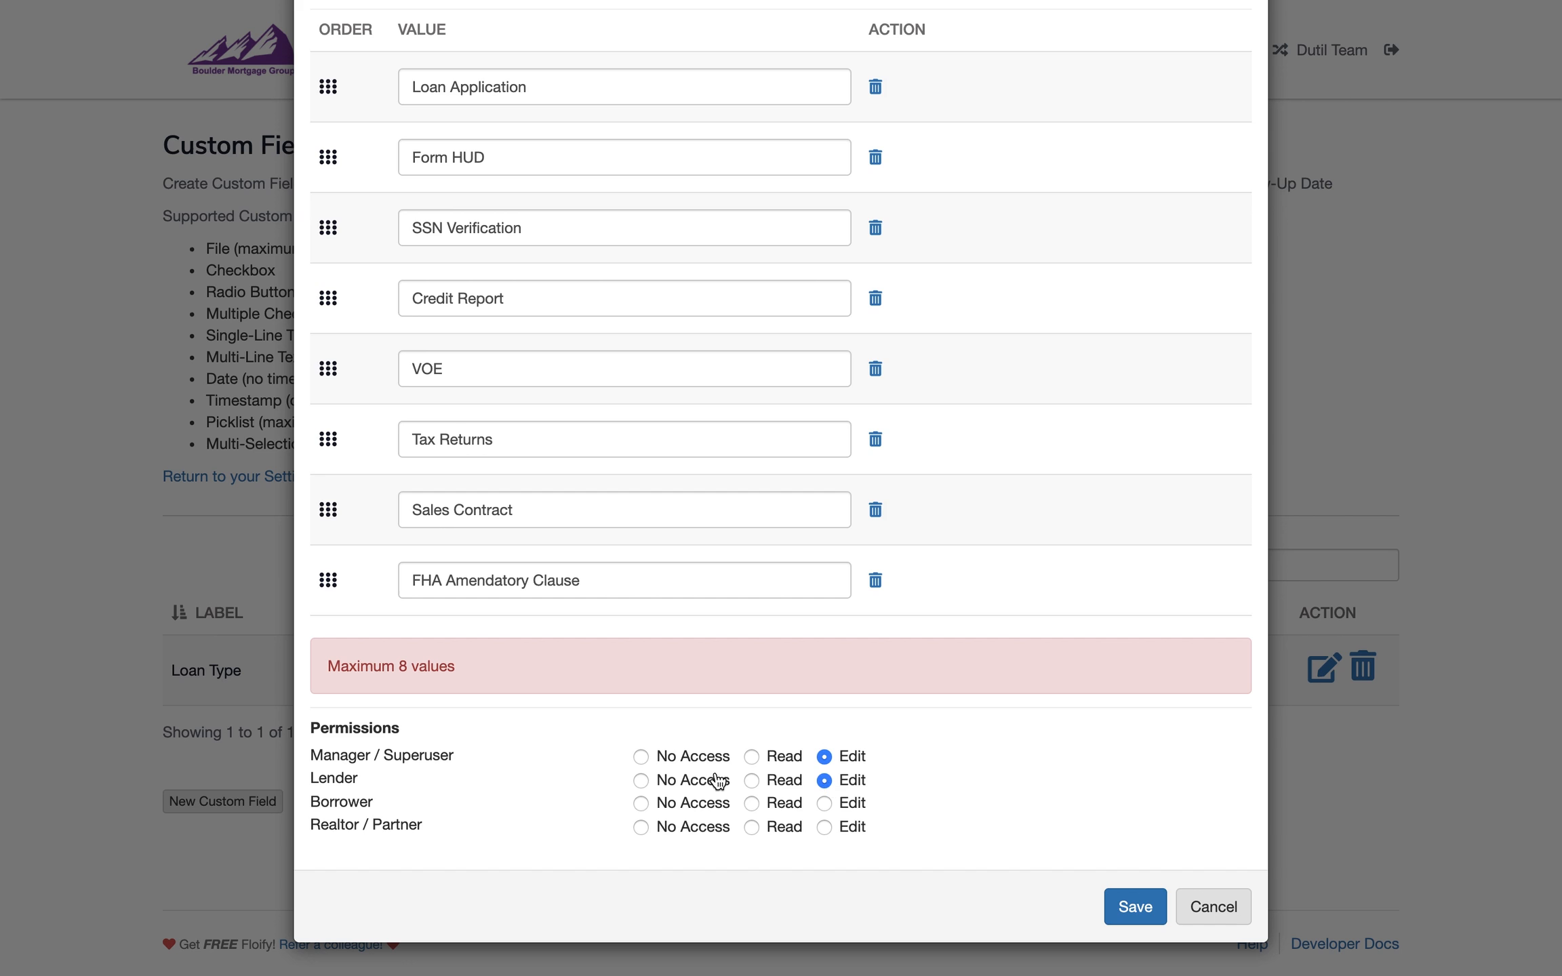
pyautogui.click(685, 807)
pyautogui.click(689, 832)
pyautogui.click(1135, 908)
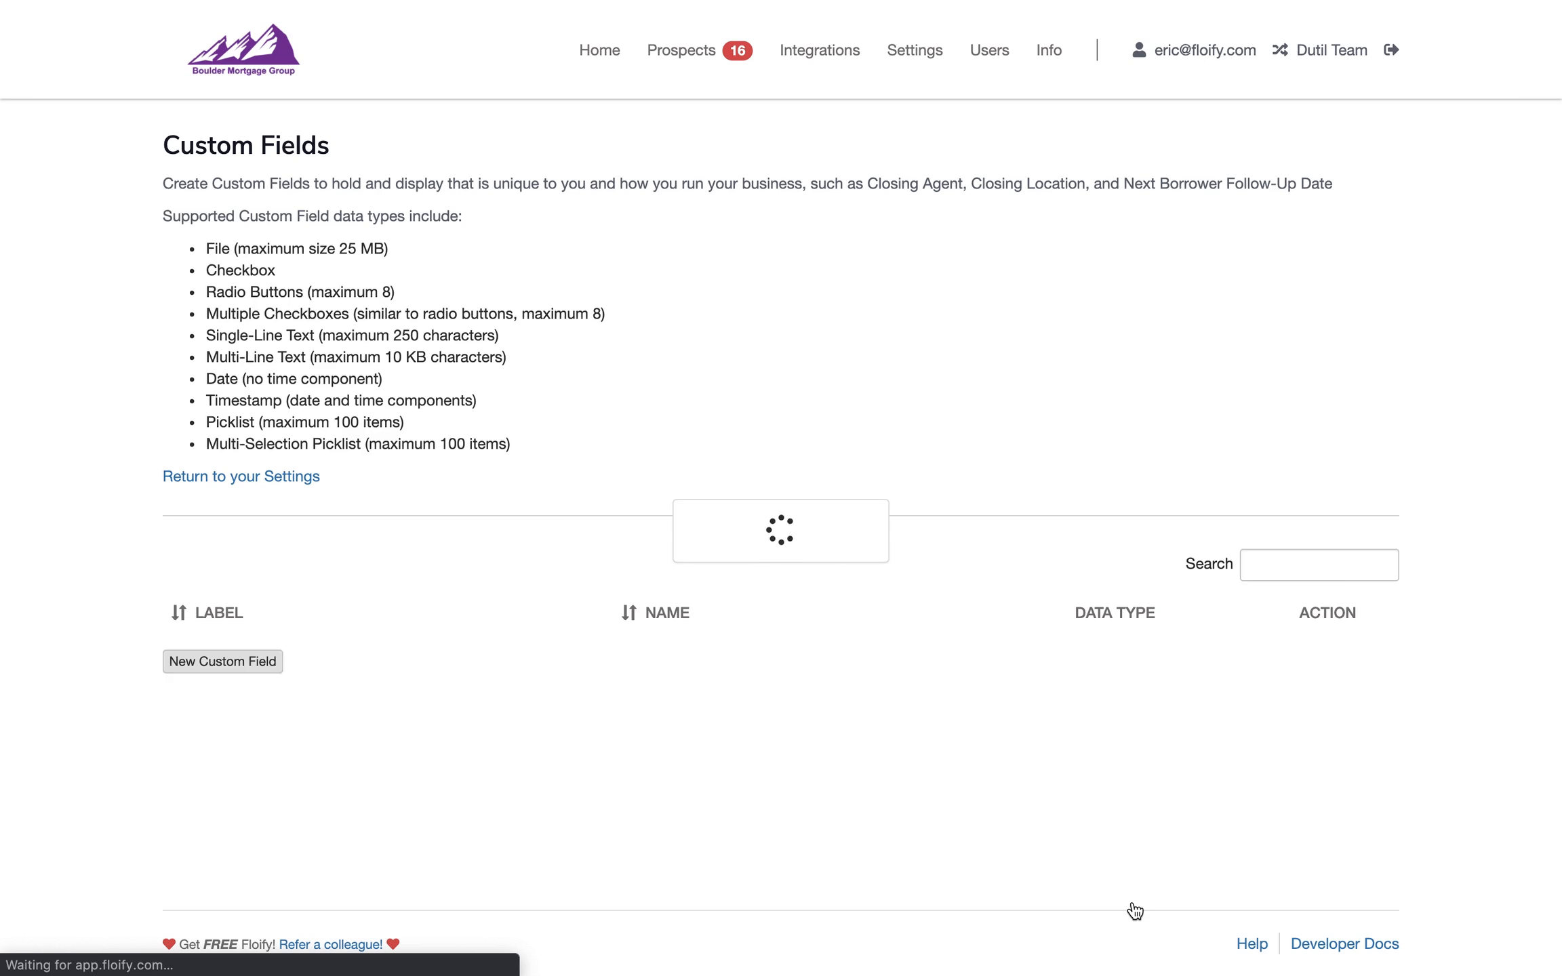
# Start a new custom field labelled Educational Document, keeping File as its data type.
pyautogui.click(241, 868)
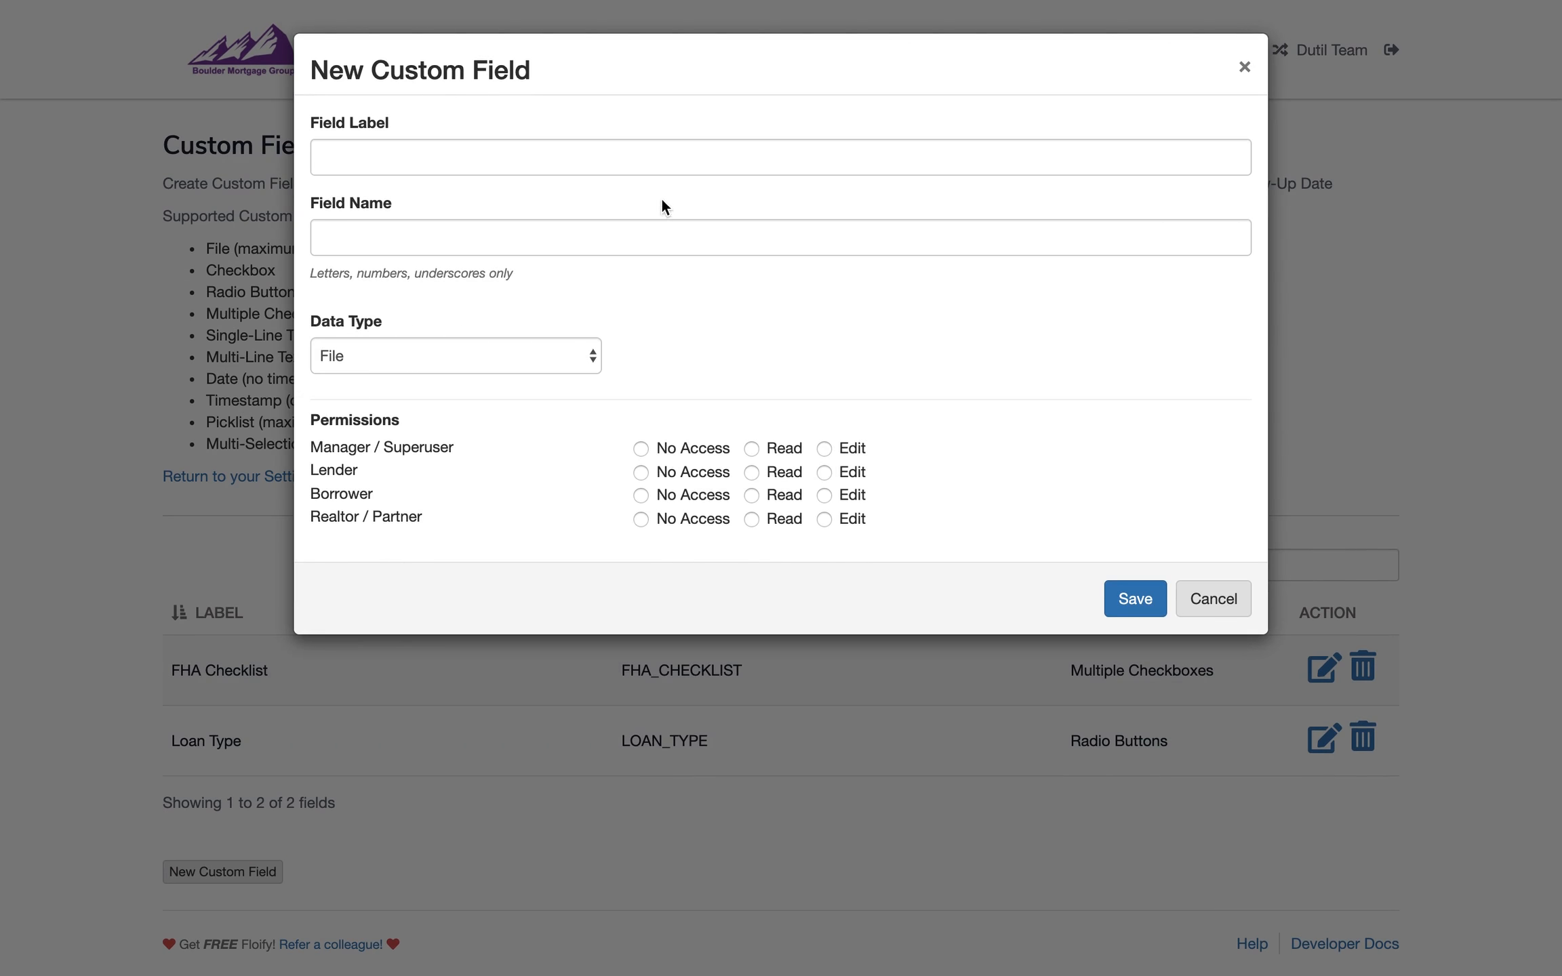
pyautogui.click(613, 149)
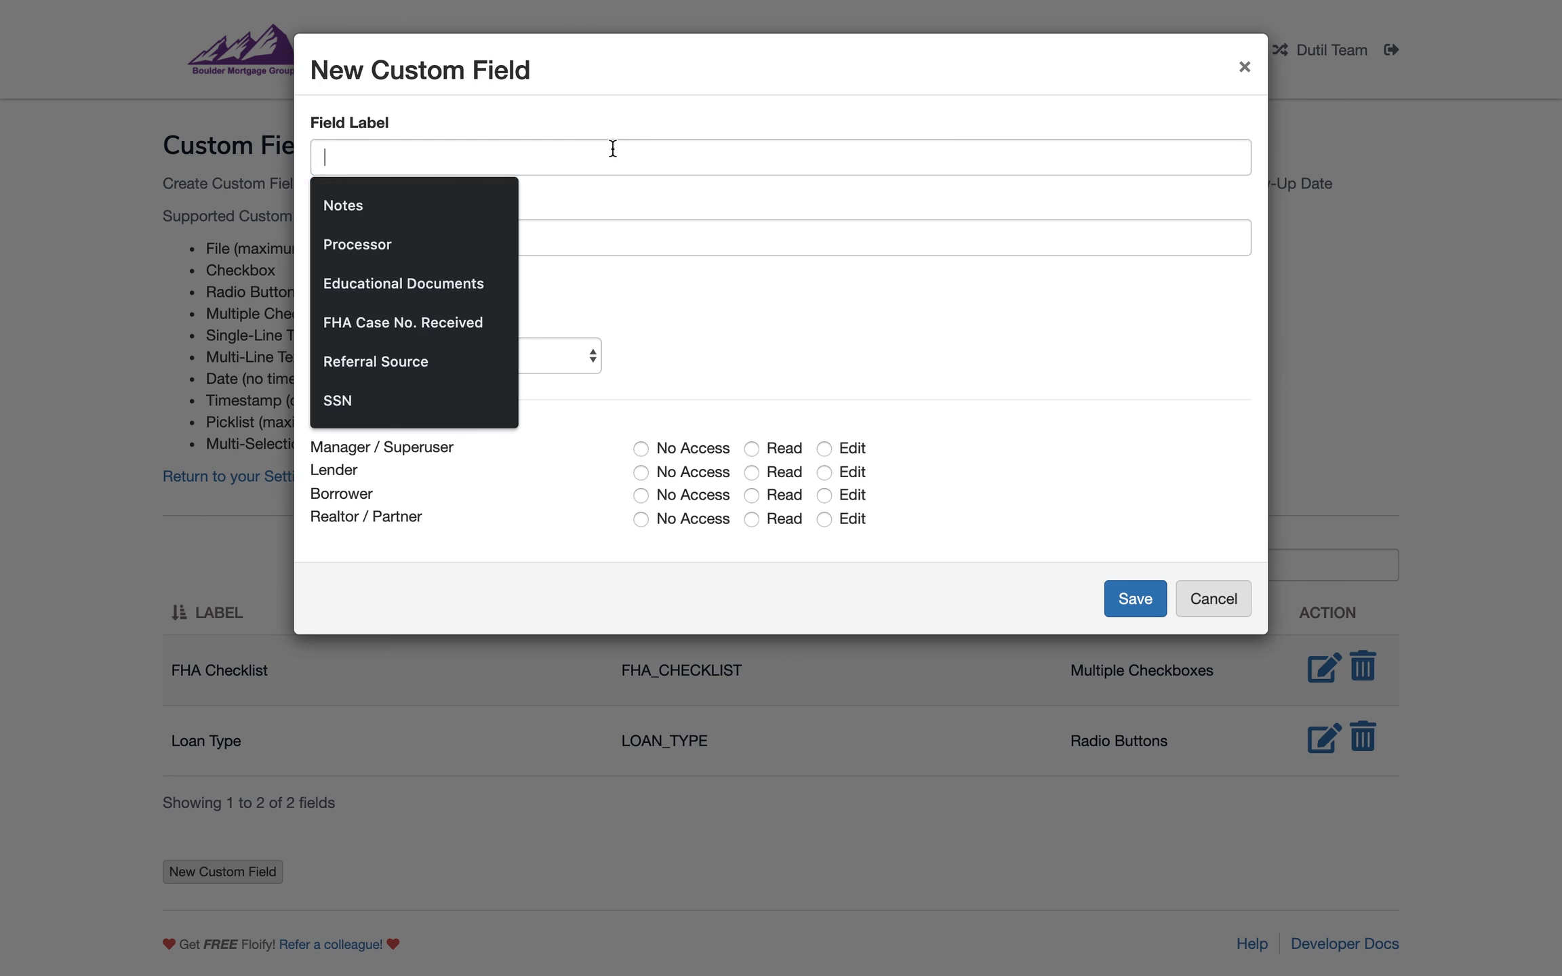
pyautogui.write('Educational Document')
pyautogui.press('Tab')
pyautogui.press('Tab')
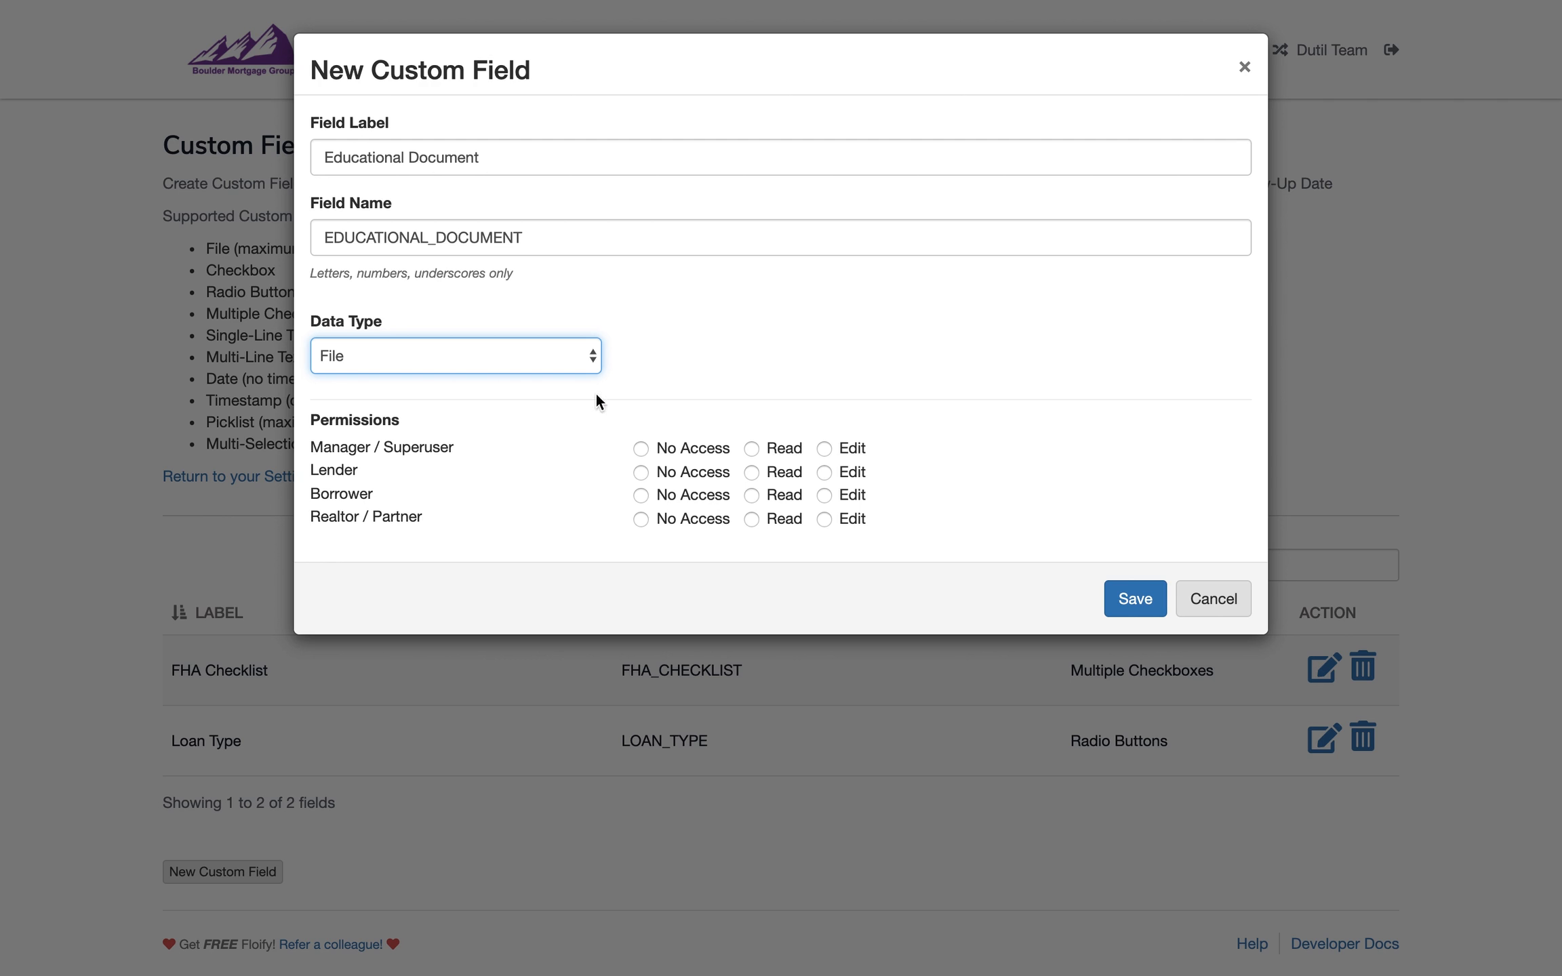
# Give Manager / Superuser and Lender Edit permission, Borrower and Realtor / Partner Read, and save the Educational Document field.
pyautogui.click(823, 449)
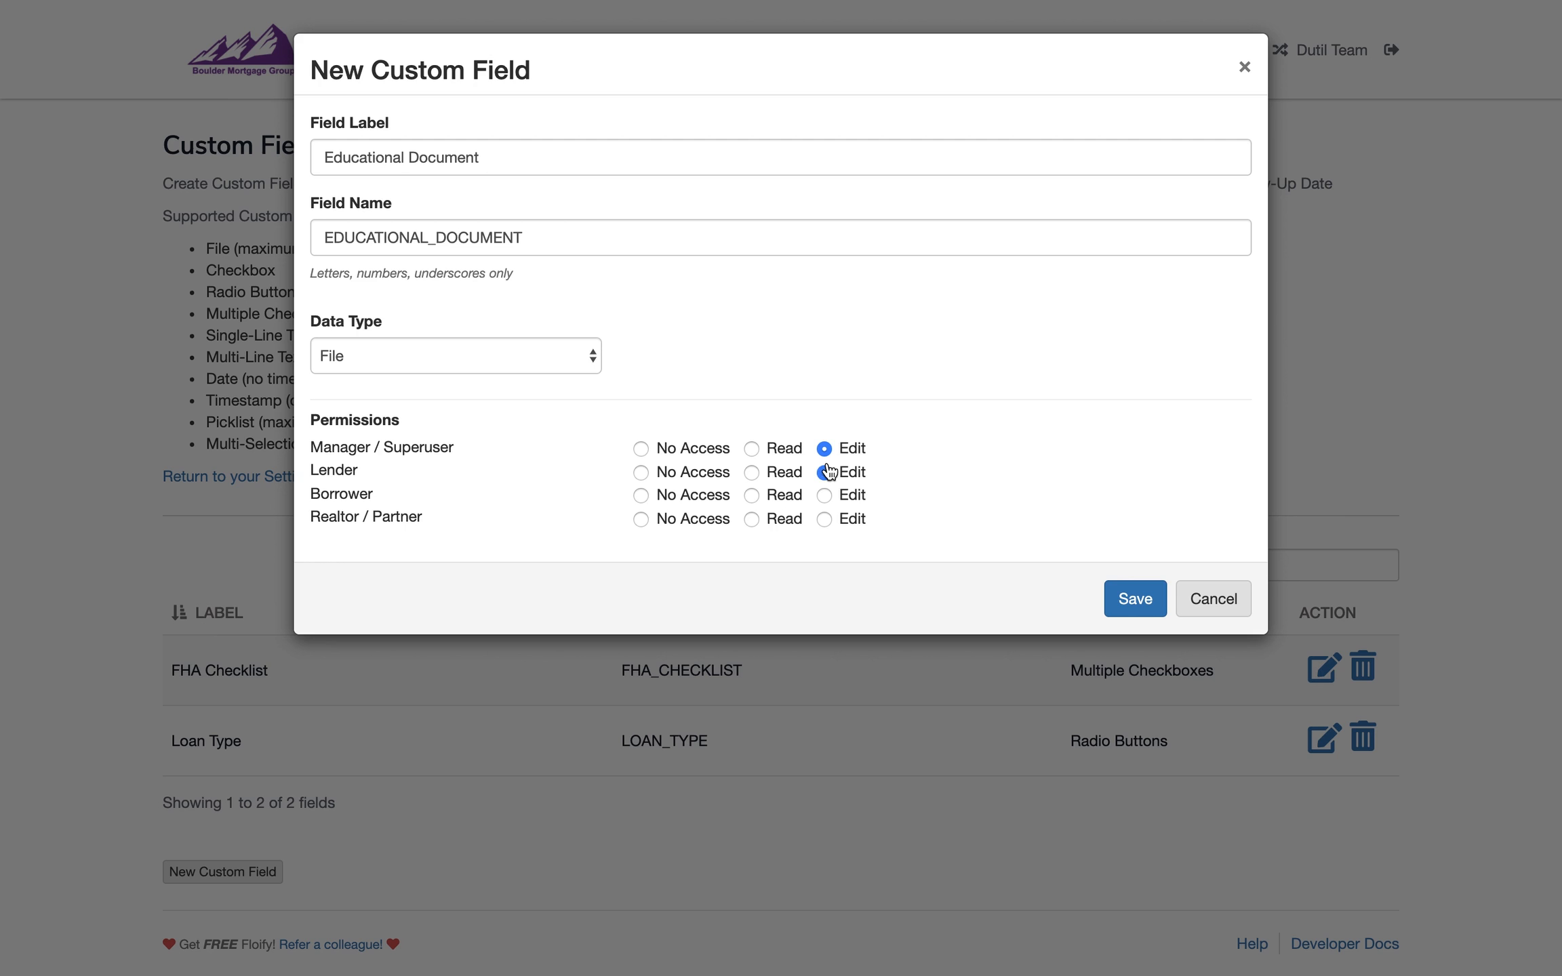
pyautogui.click(778, 501)
pyautogui.click(772, 526)
pyautogui.click(1127, 600)
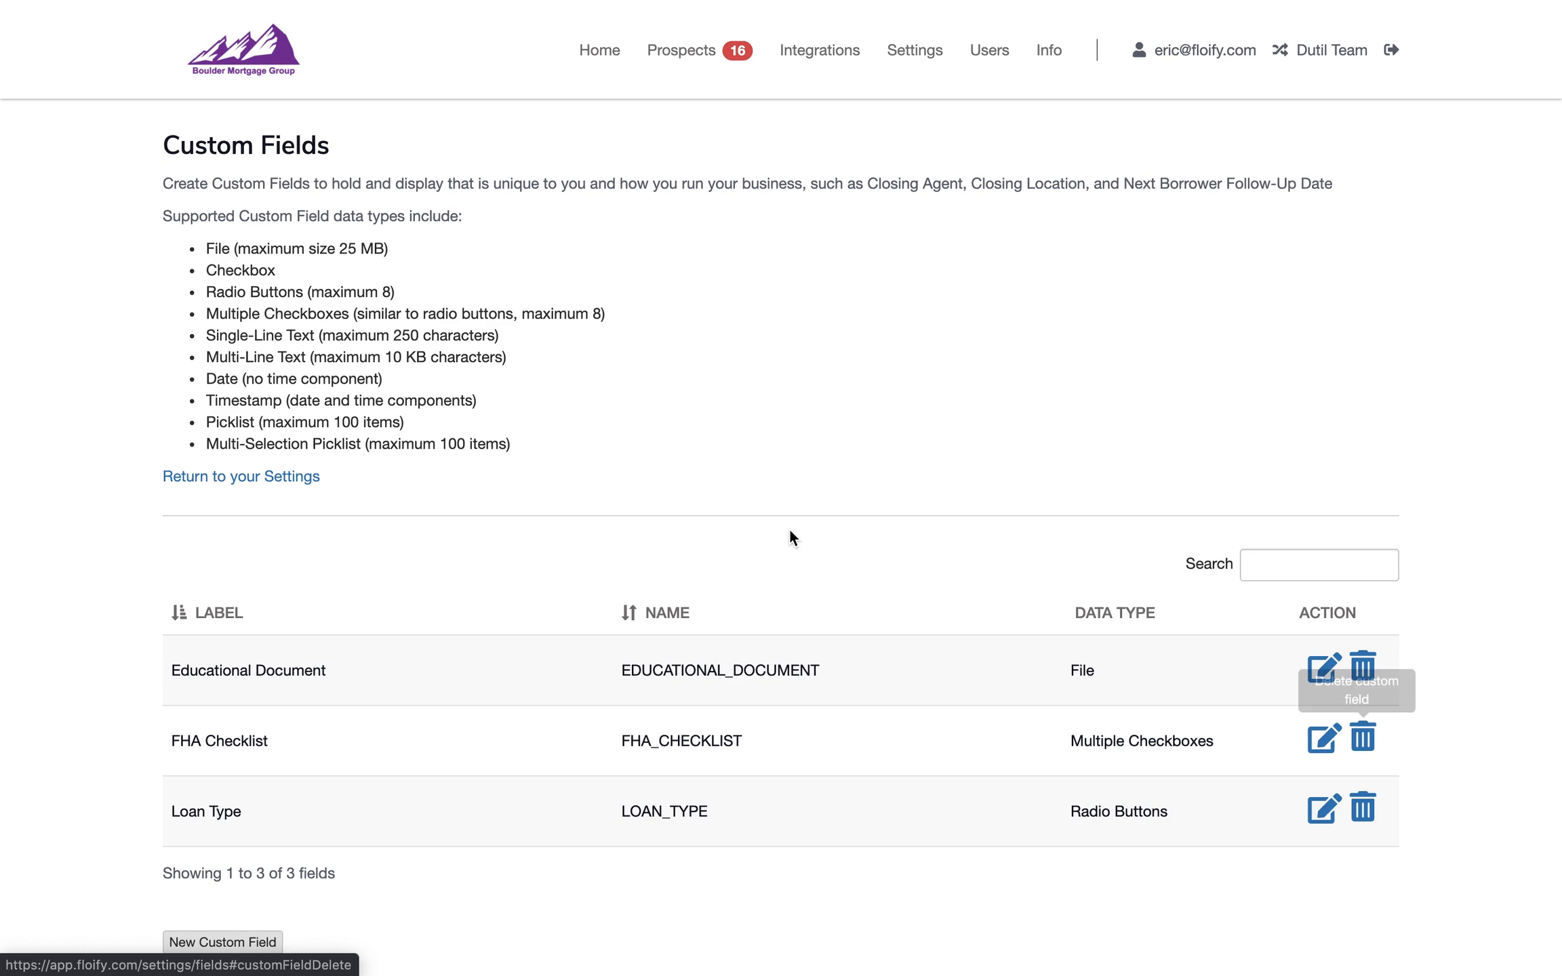
# Go to the Layouts settings and create a layout named Loan Type.
pyautogui.click(261, 484)
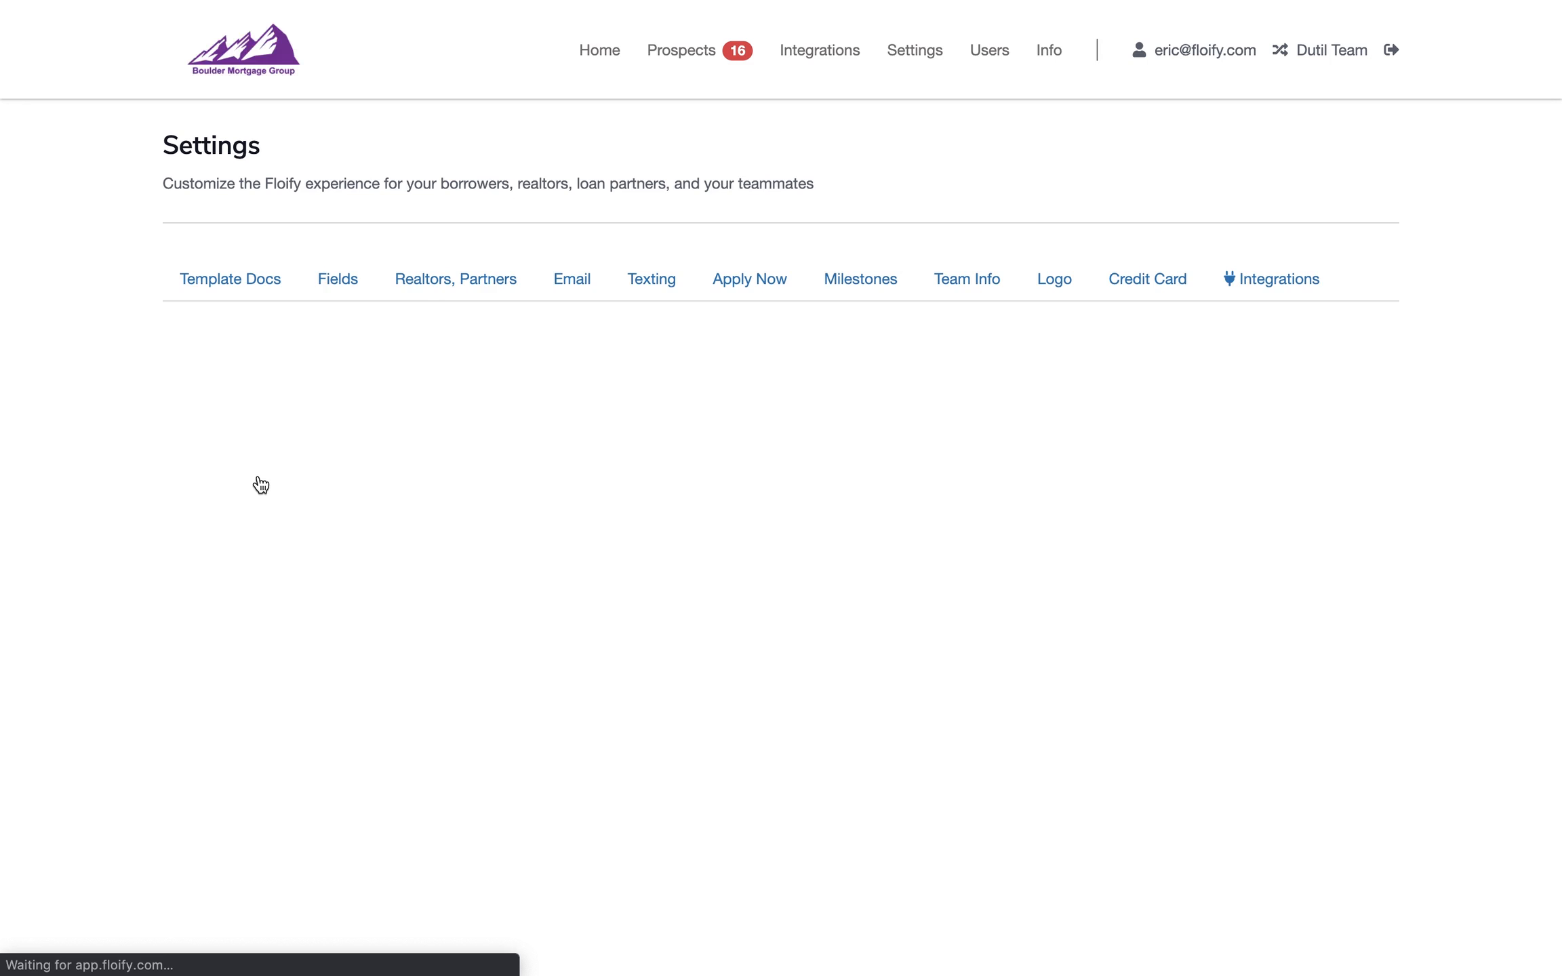
pyautogui.click(265, 594)
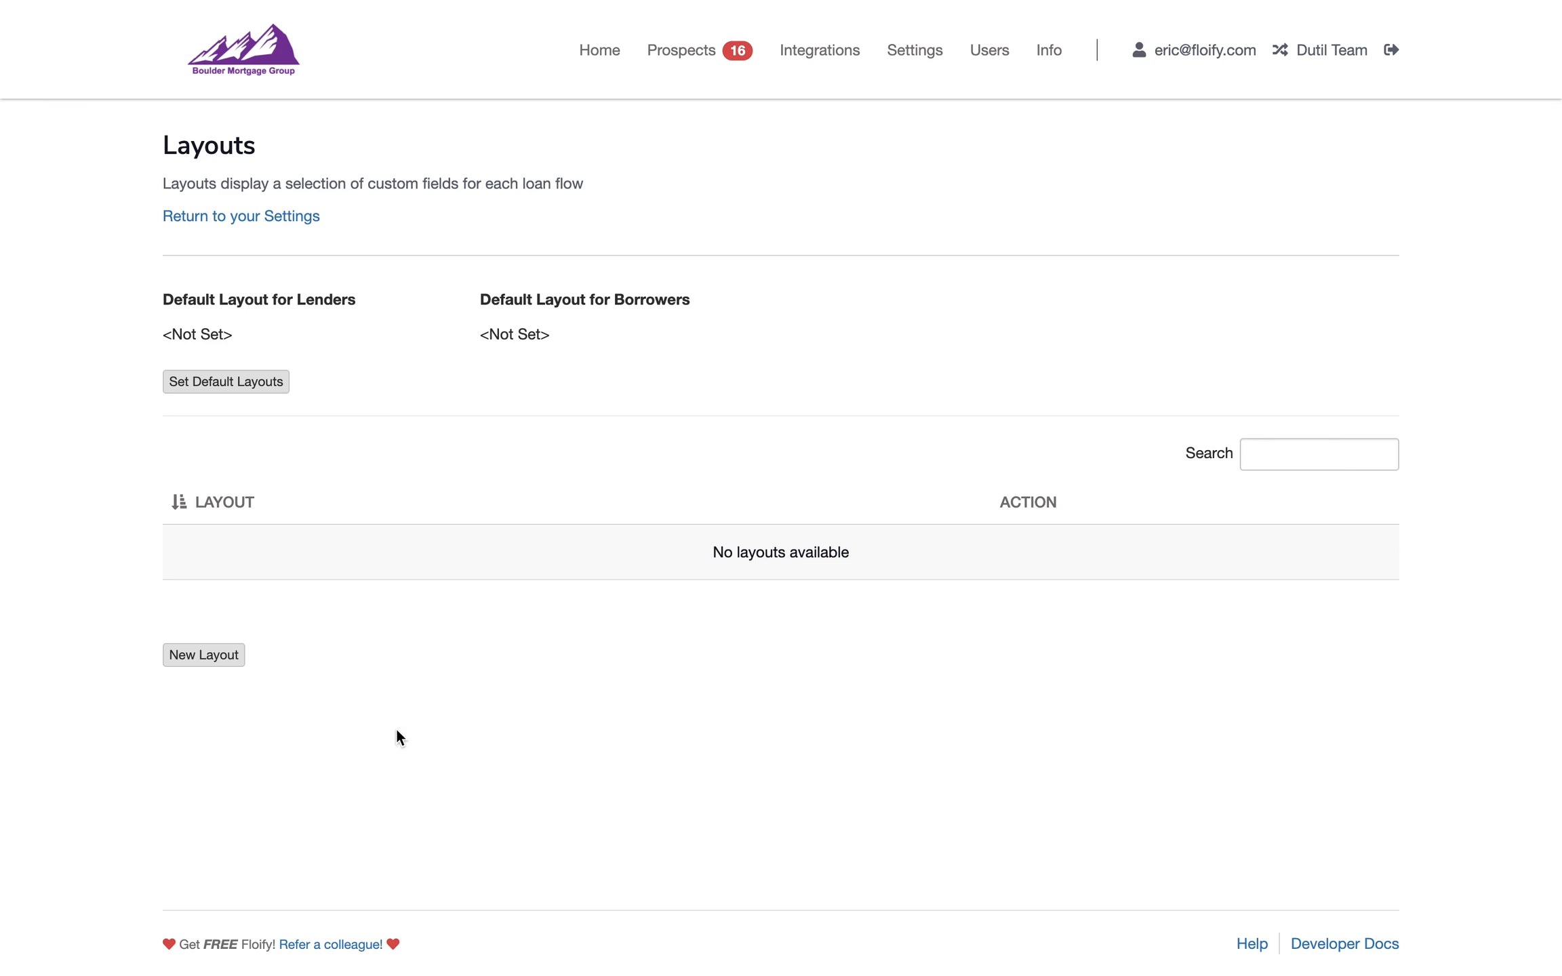
pyautogui.click(195, 652)
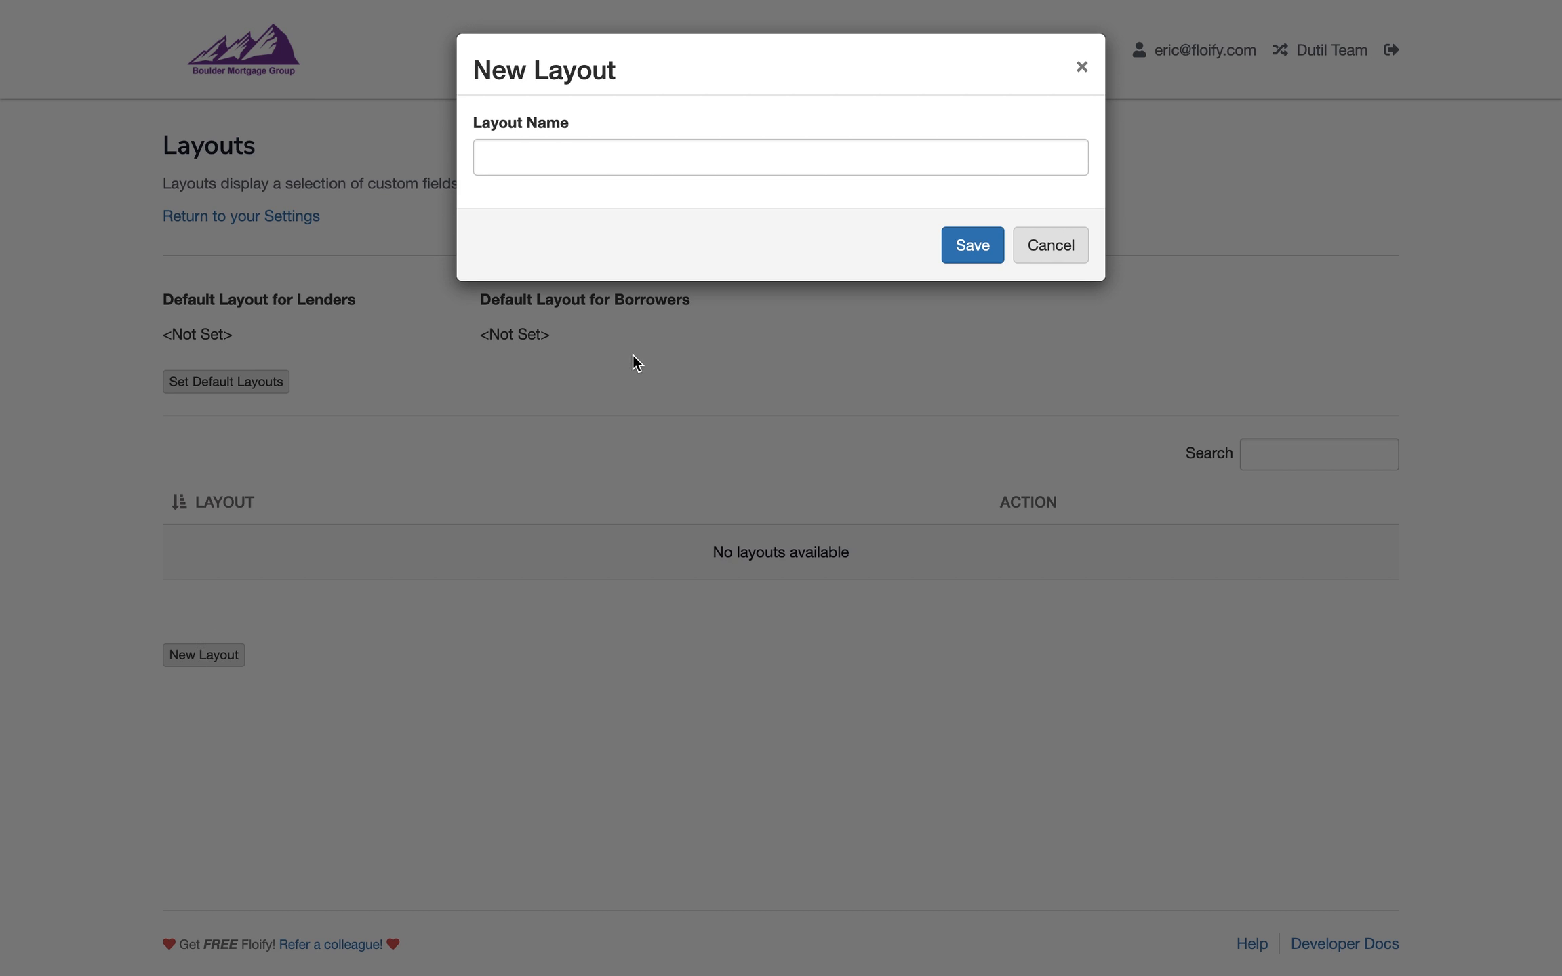
pyautogui.click(700, 162)
pyautogui.write('Loan Type')
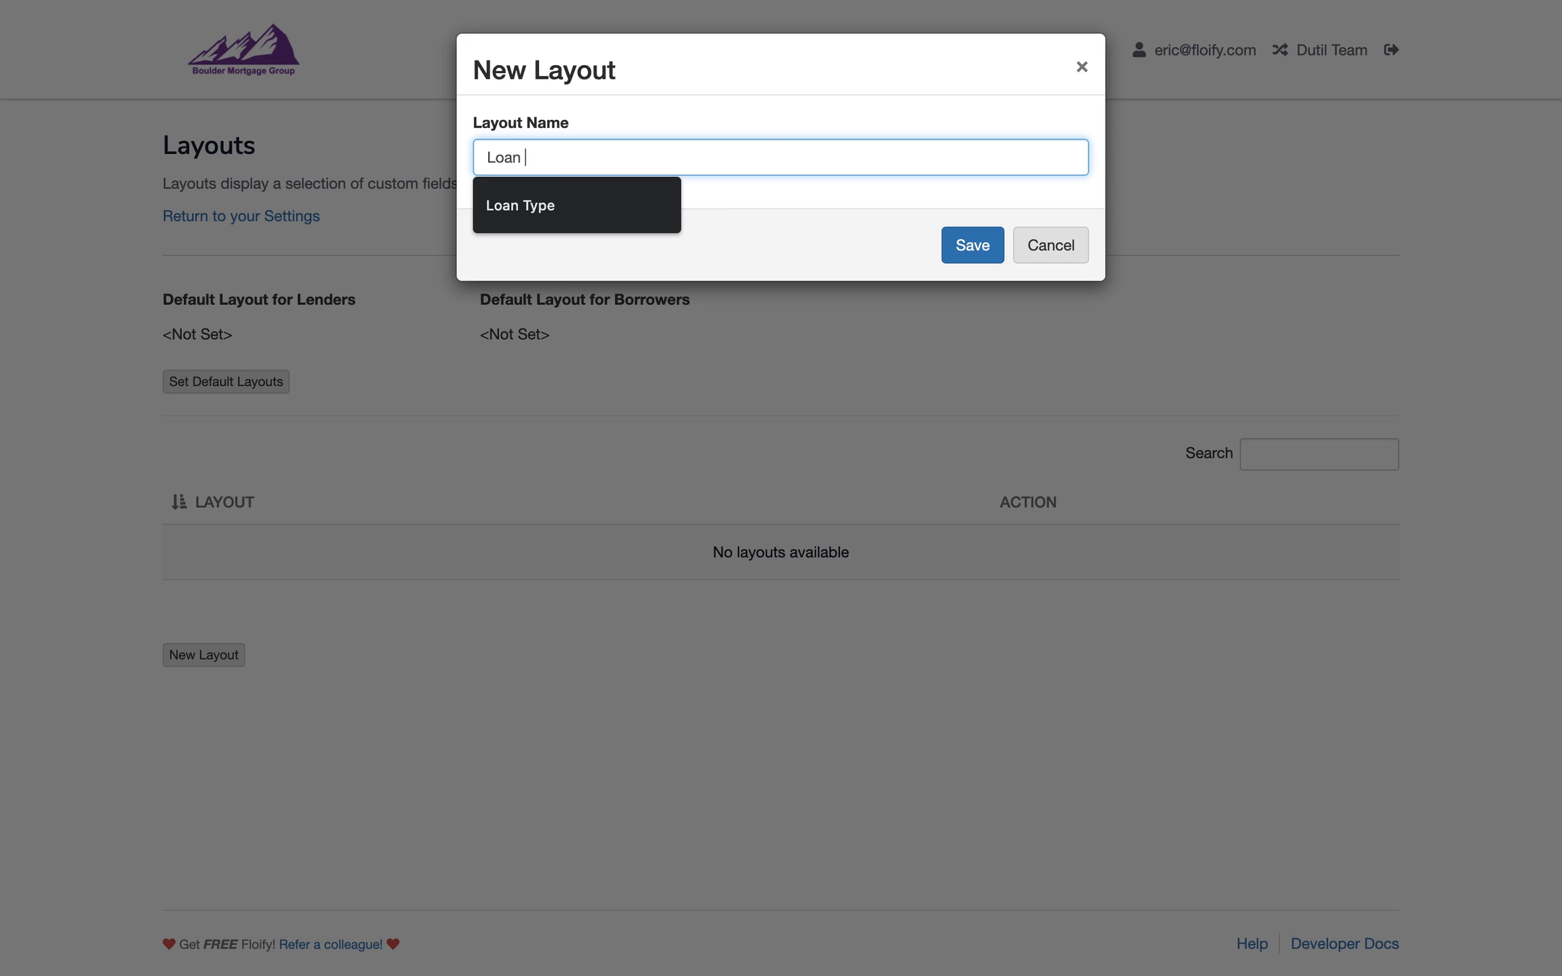
pyautogui.click(965, 245)
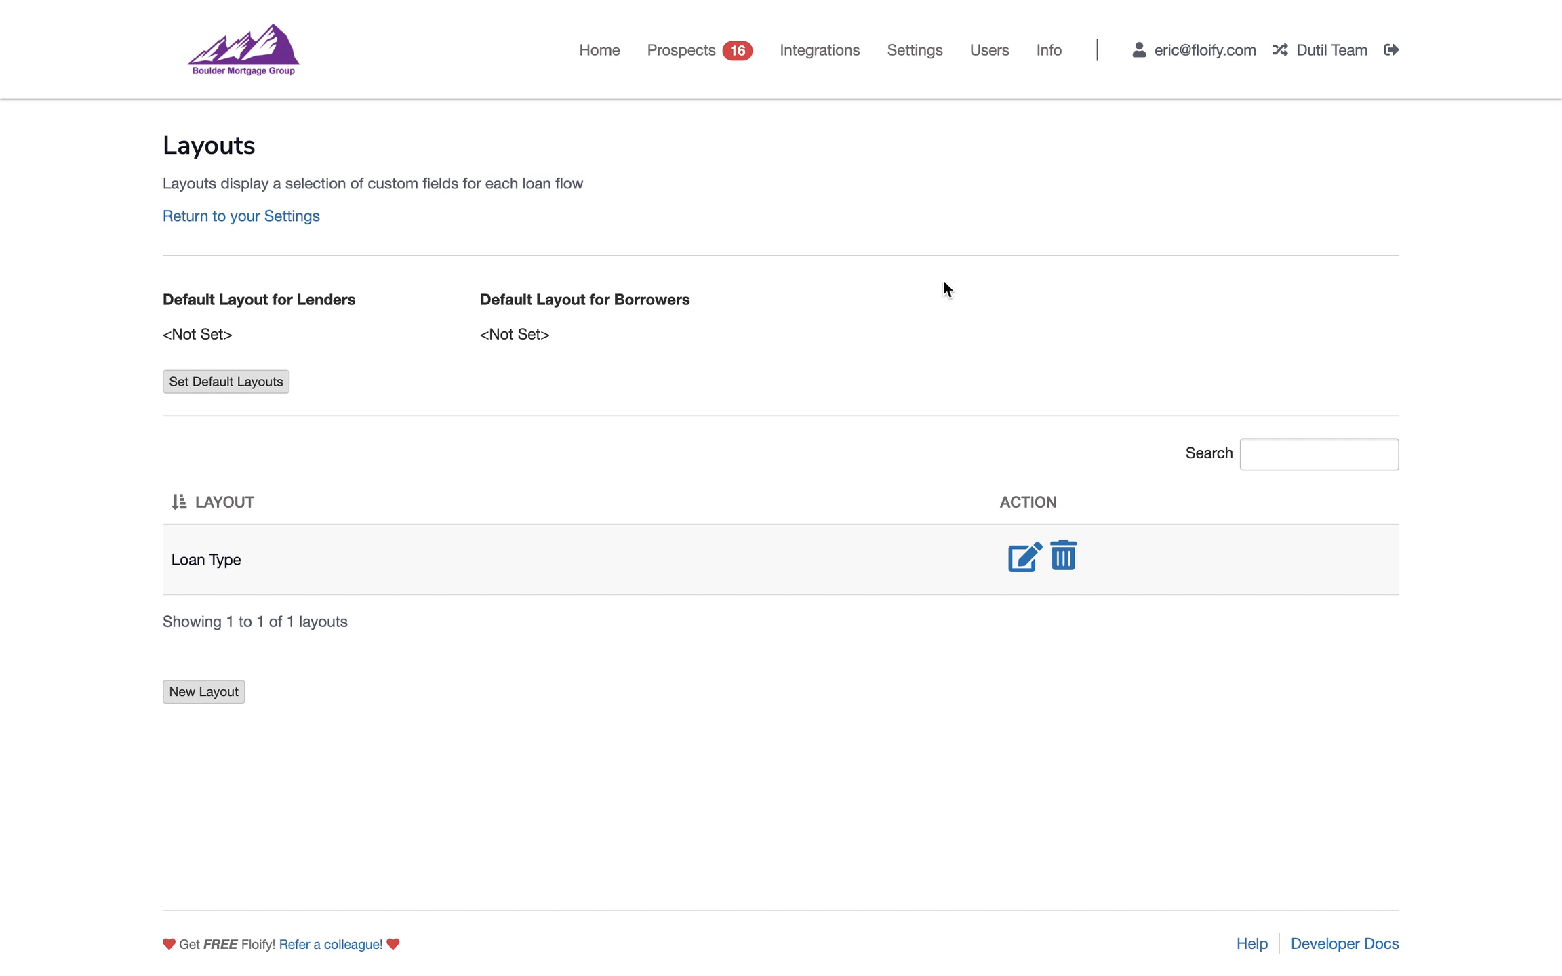
# Create a second layout named FHA Loan.
pyautogui.click(215, 691)
pyautogui.click(541, 164)
pyautogui.write('FHA Loan')
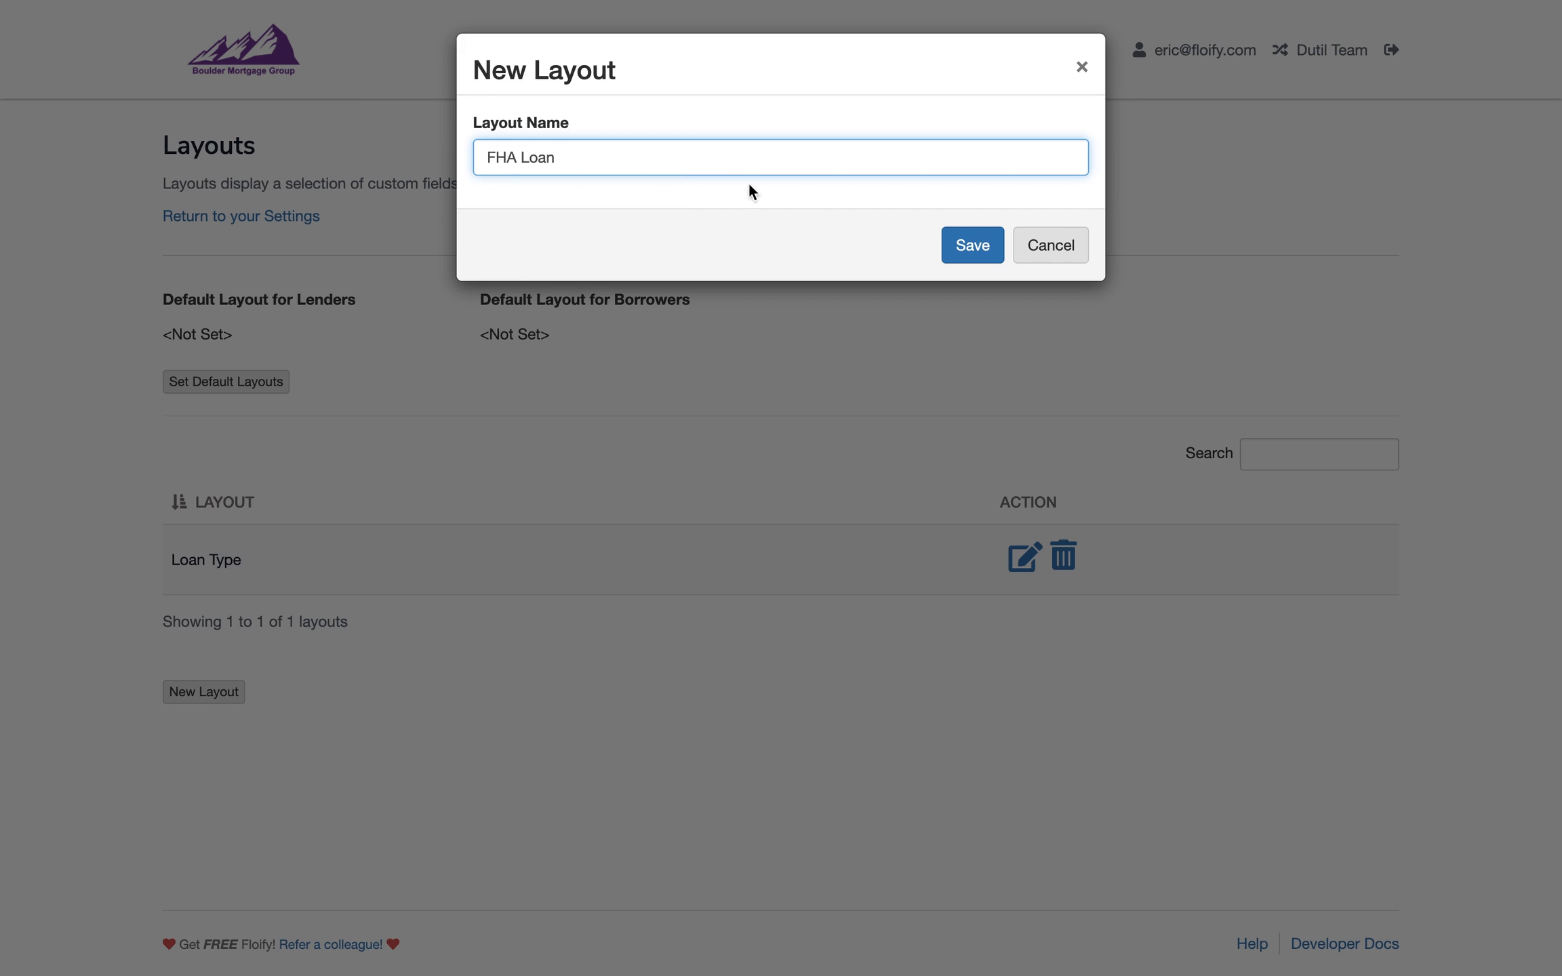
pyautogui.click(989, 246)
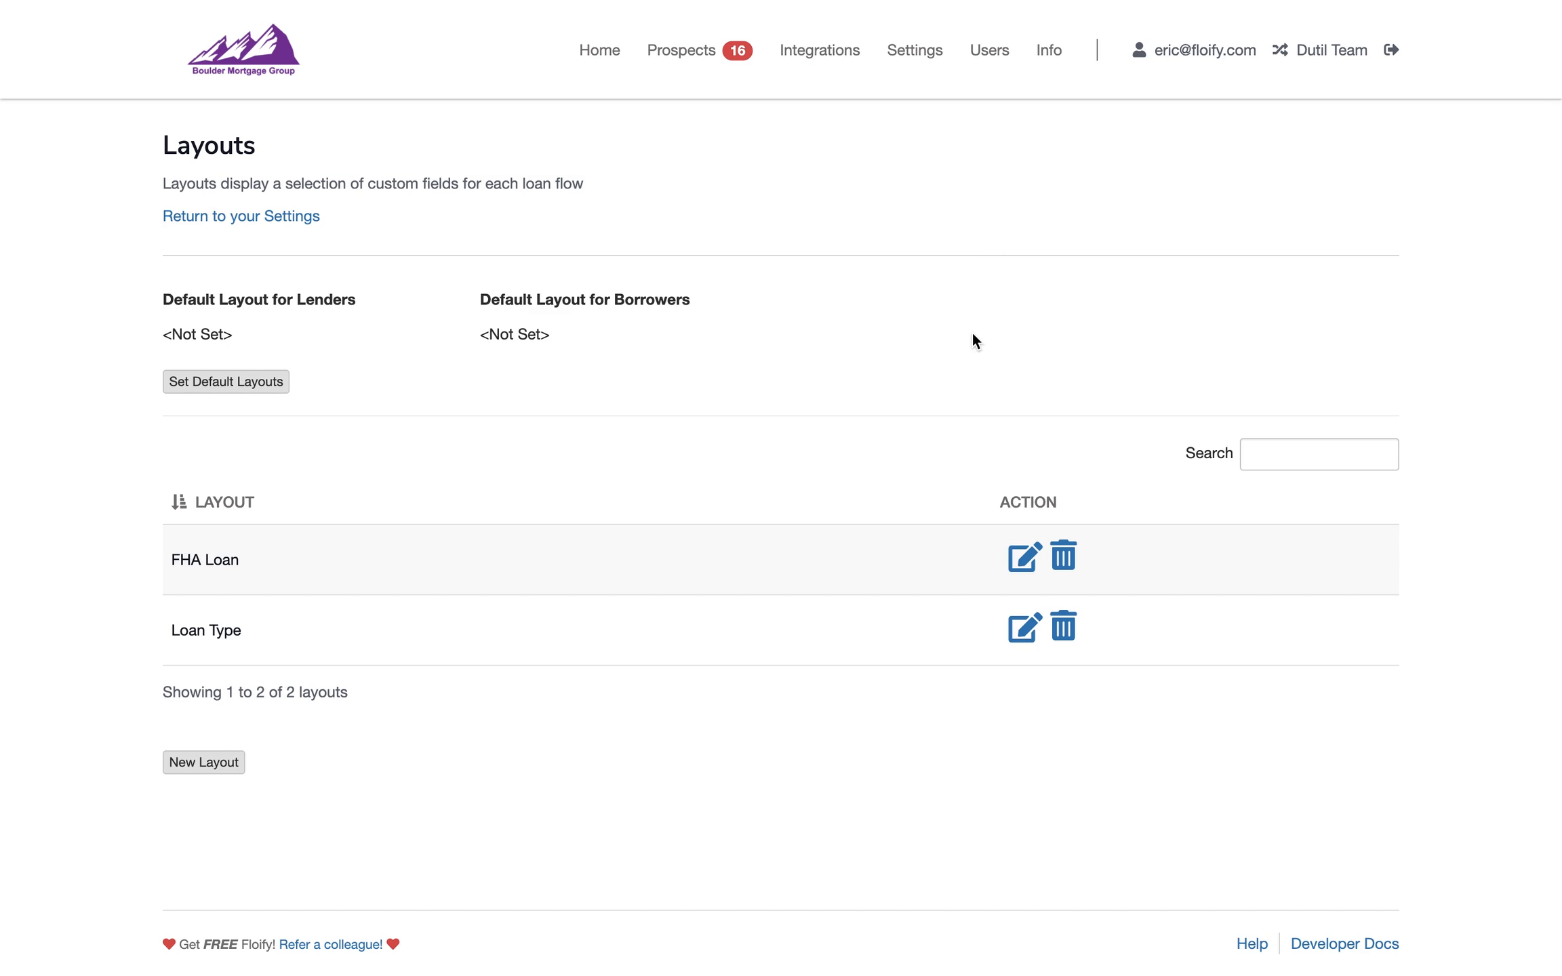
# Add the FHA Checklist and Educational Document fields, in that order, to the FHA Loan layout and save it.
pyautogui.click(1024, 567)
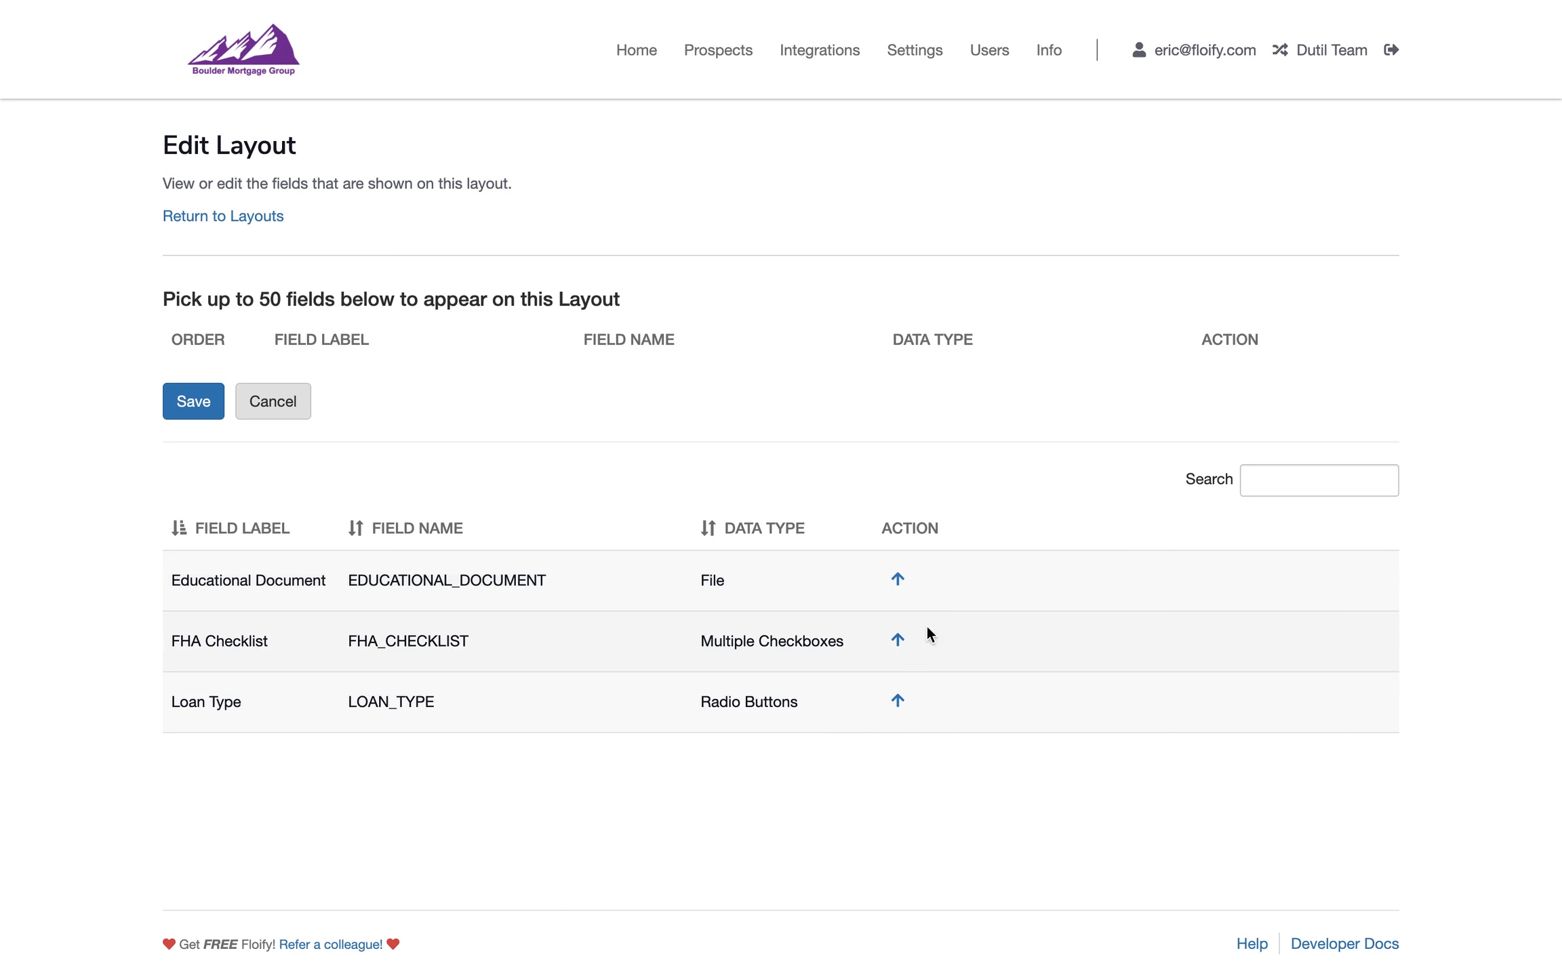
pyautogui.click(898, 643)
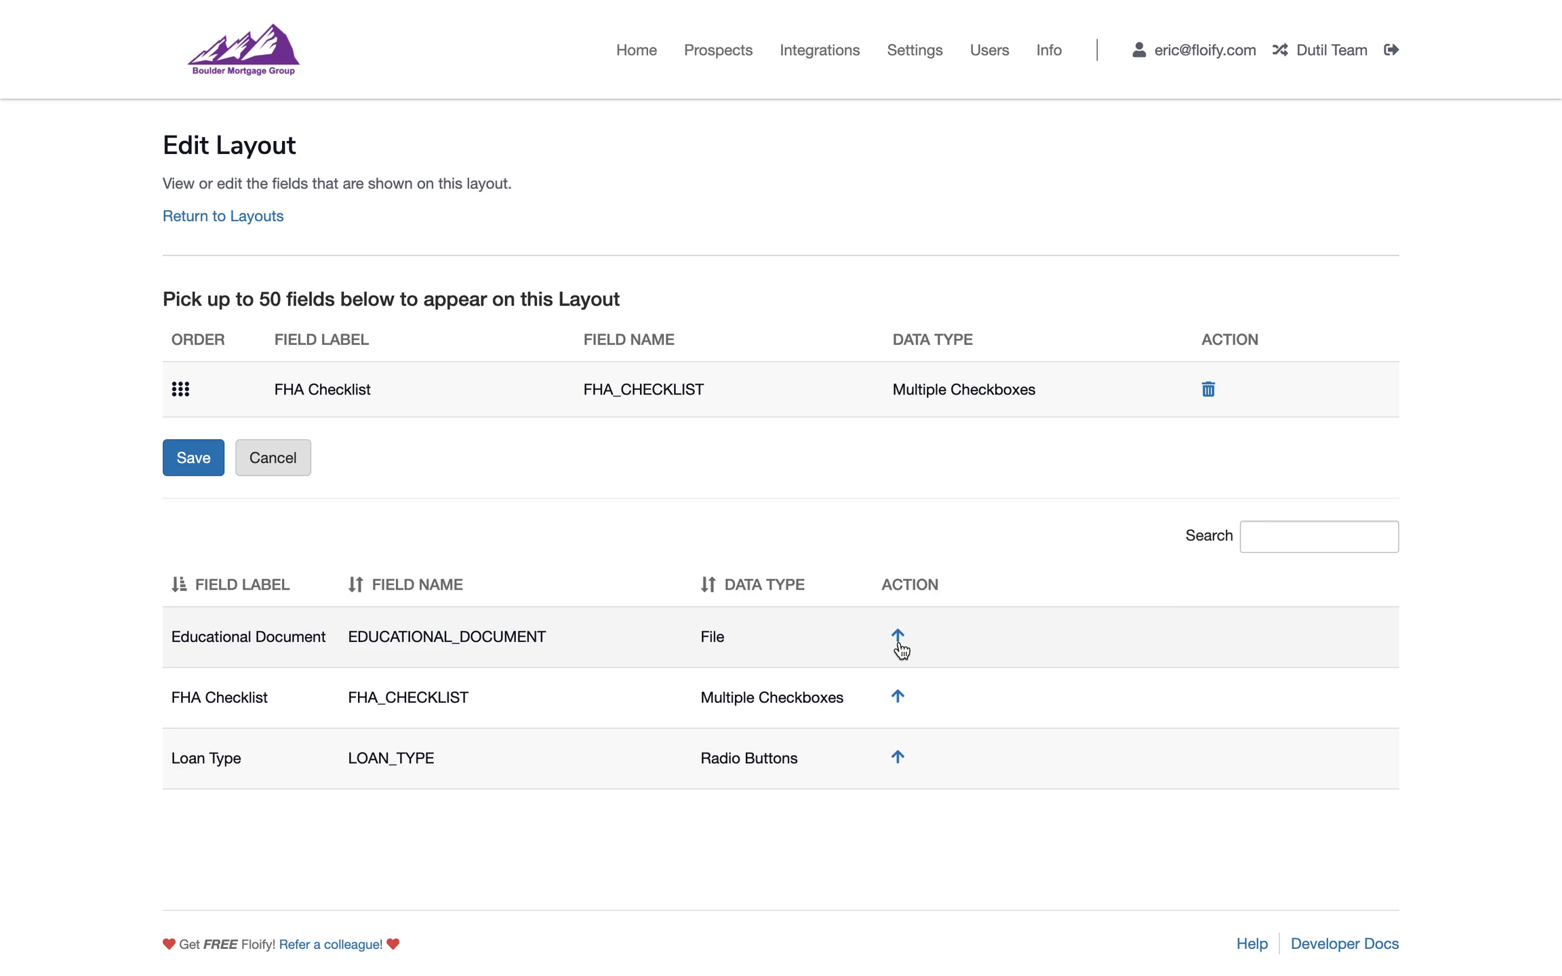
pyautogui.click(899, 642)
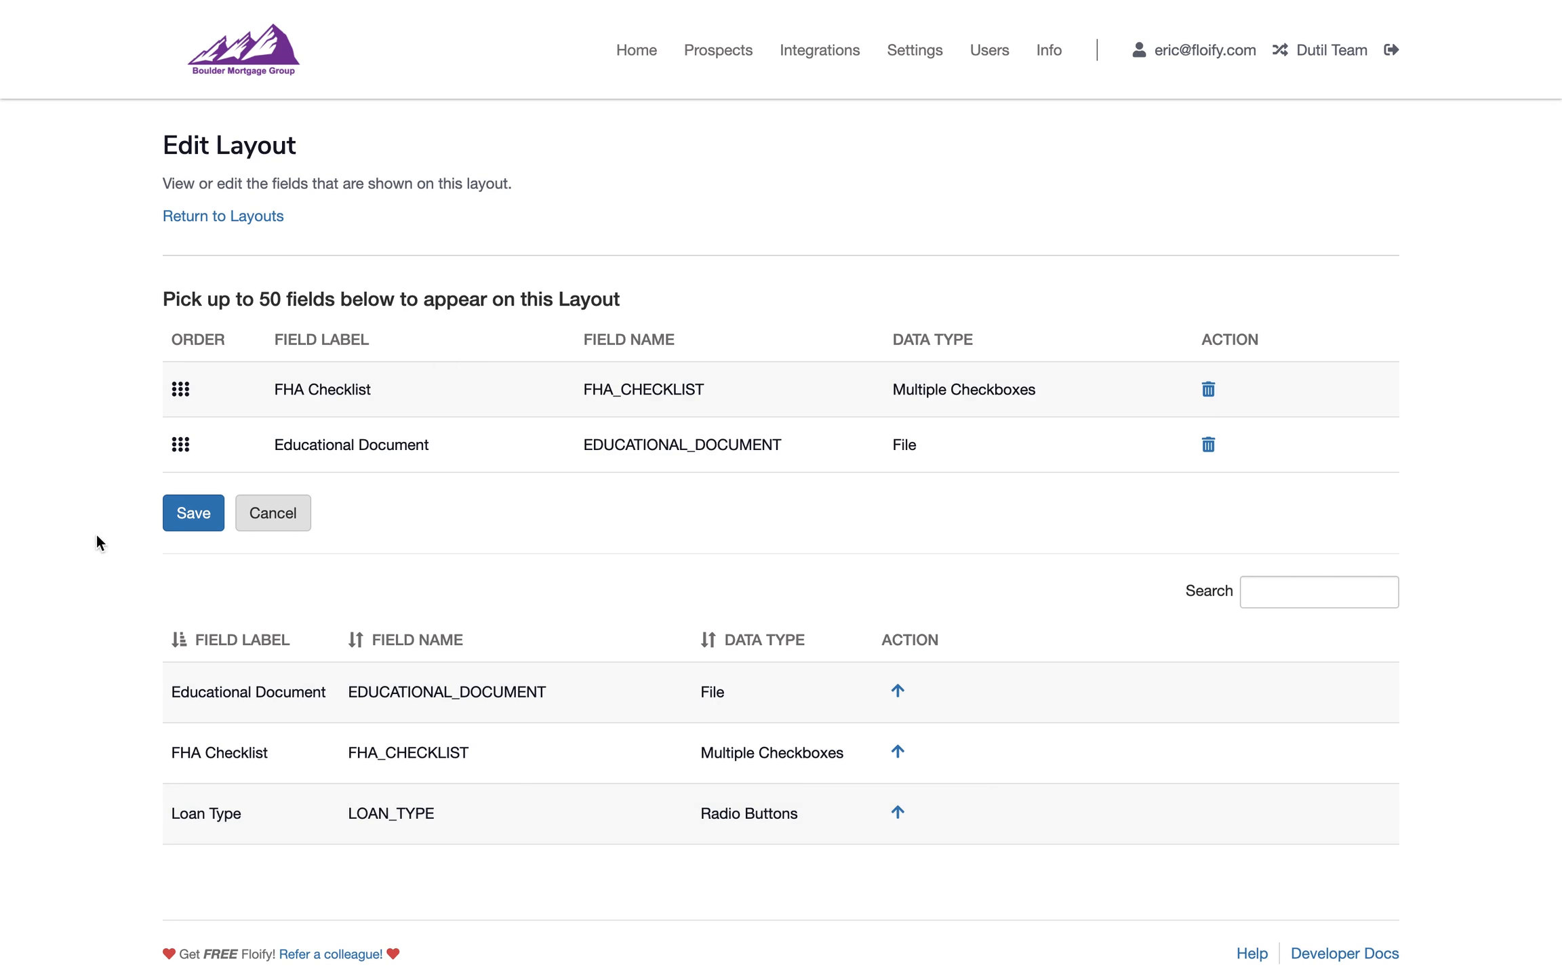
pyautogui.click(195, 519)
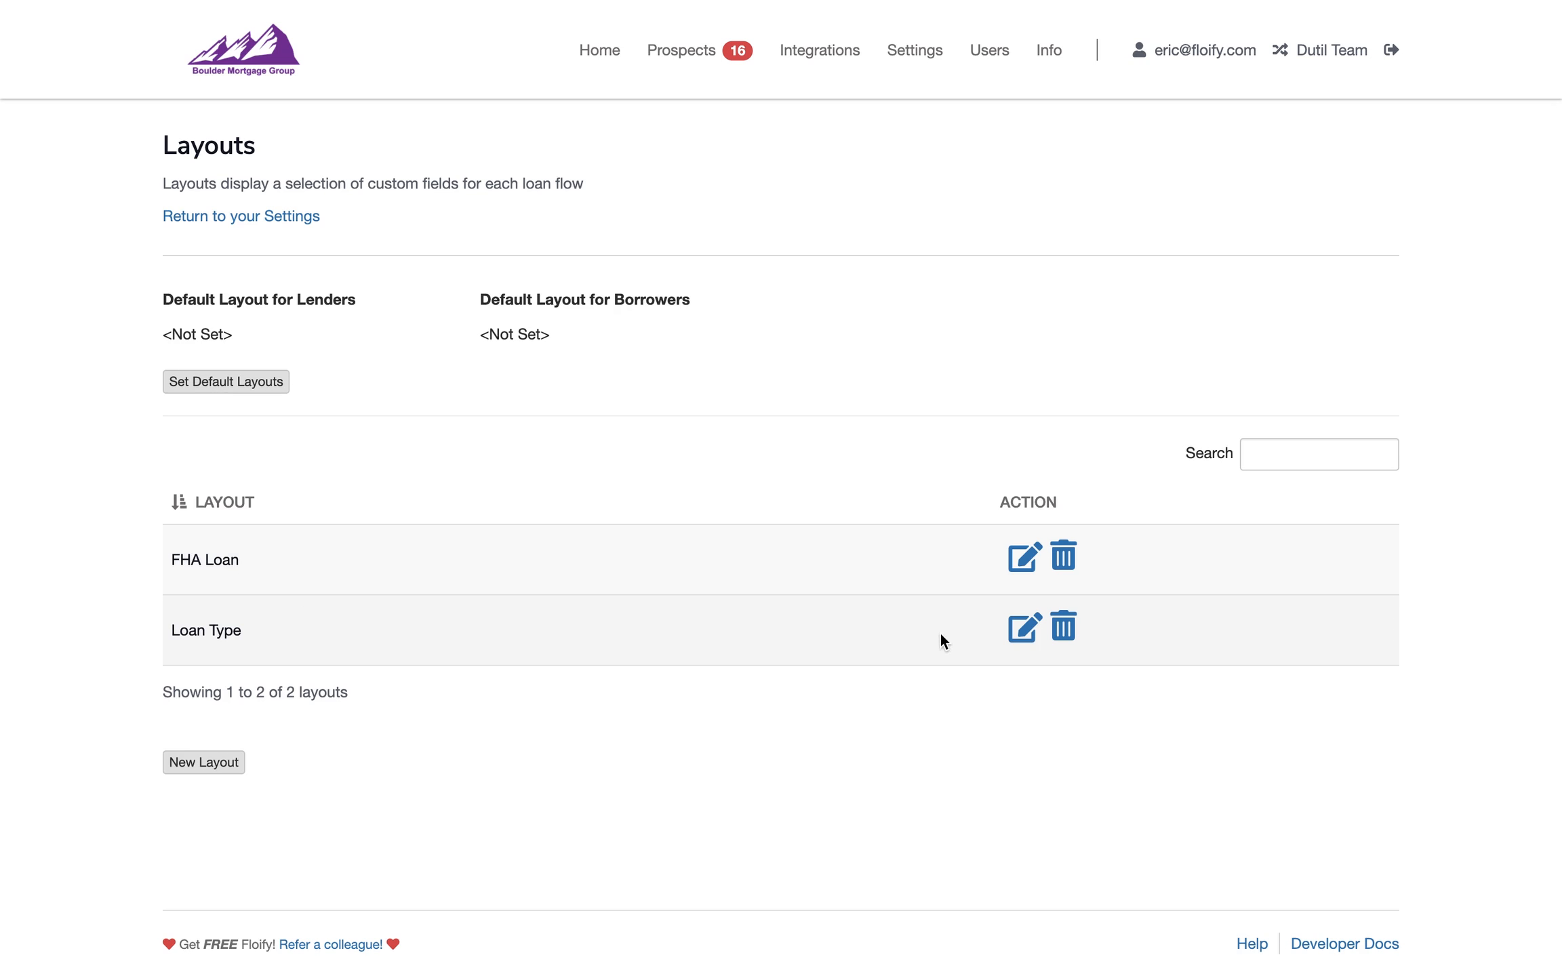
# Add the Loan Type field to the Loan Type layout and save it.
pyautogui.click(1019, 642)
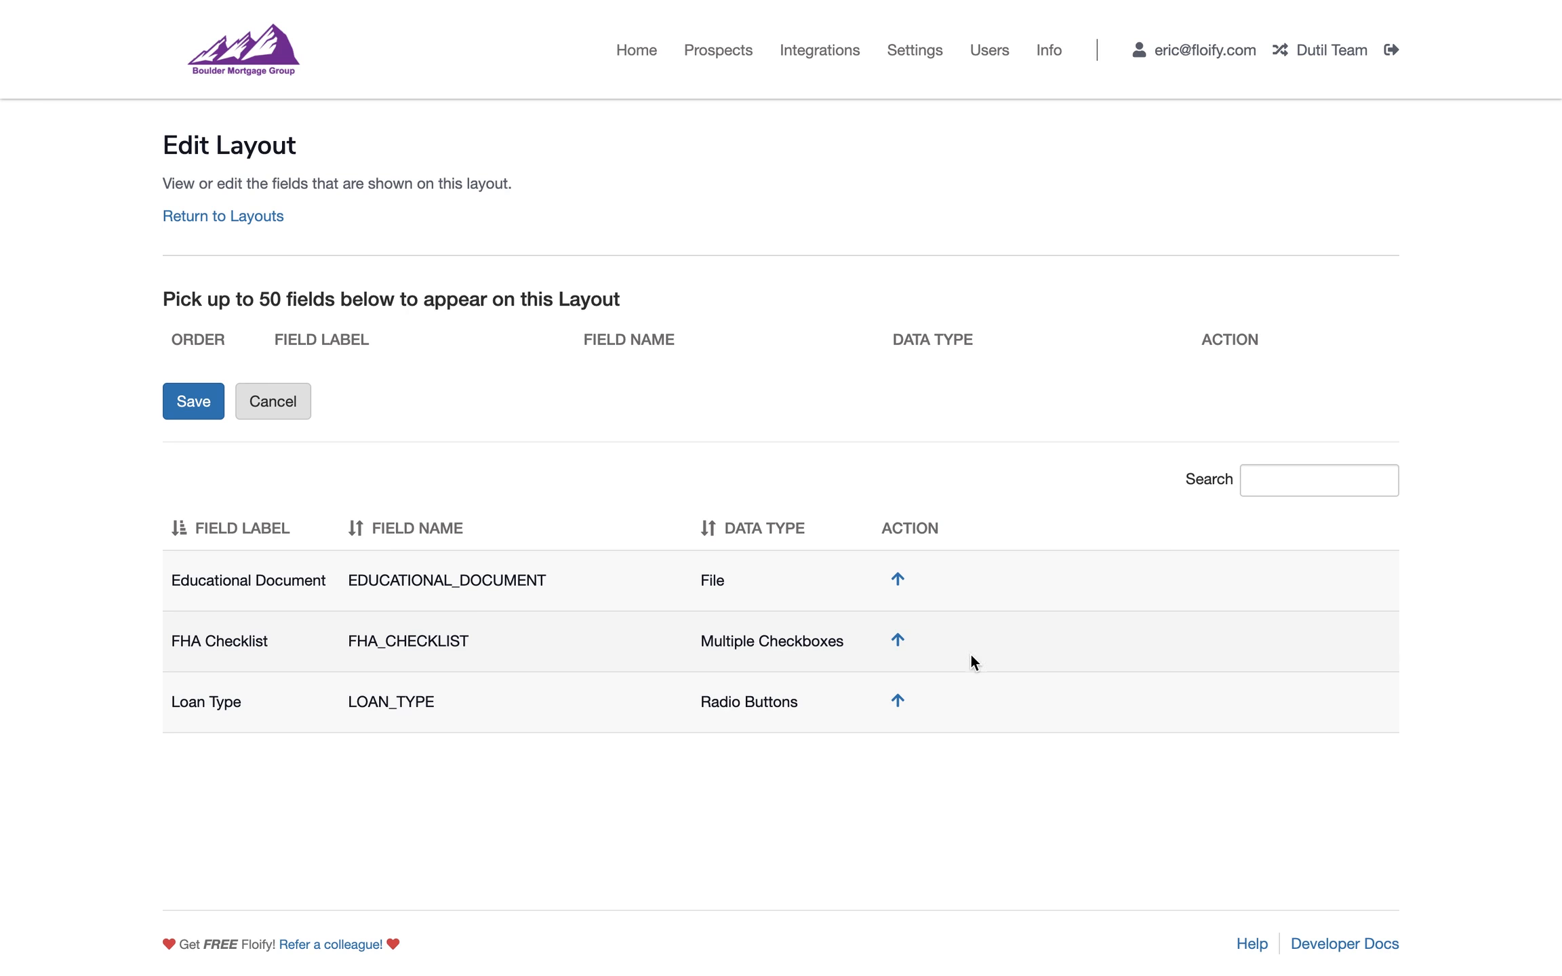
pyautogui.click(898, 701)
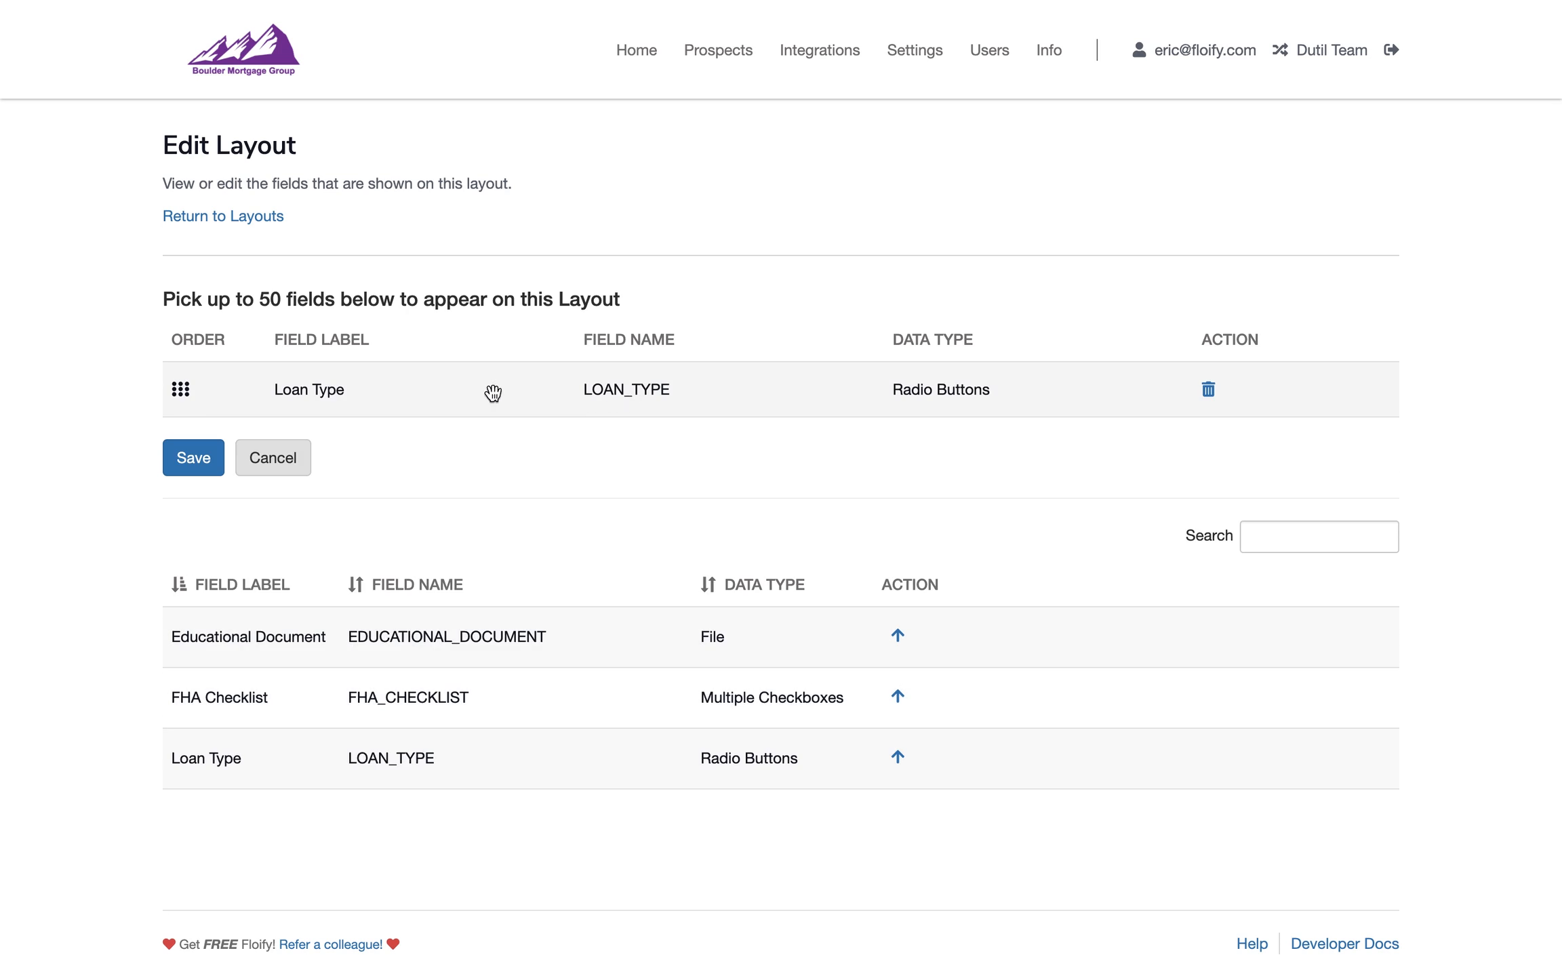
pyautogui.click(204, 460)
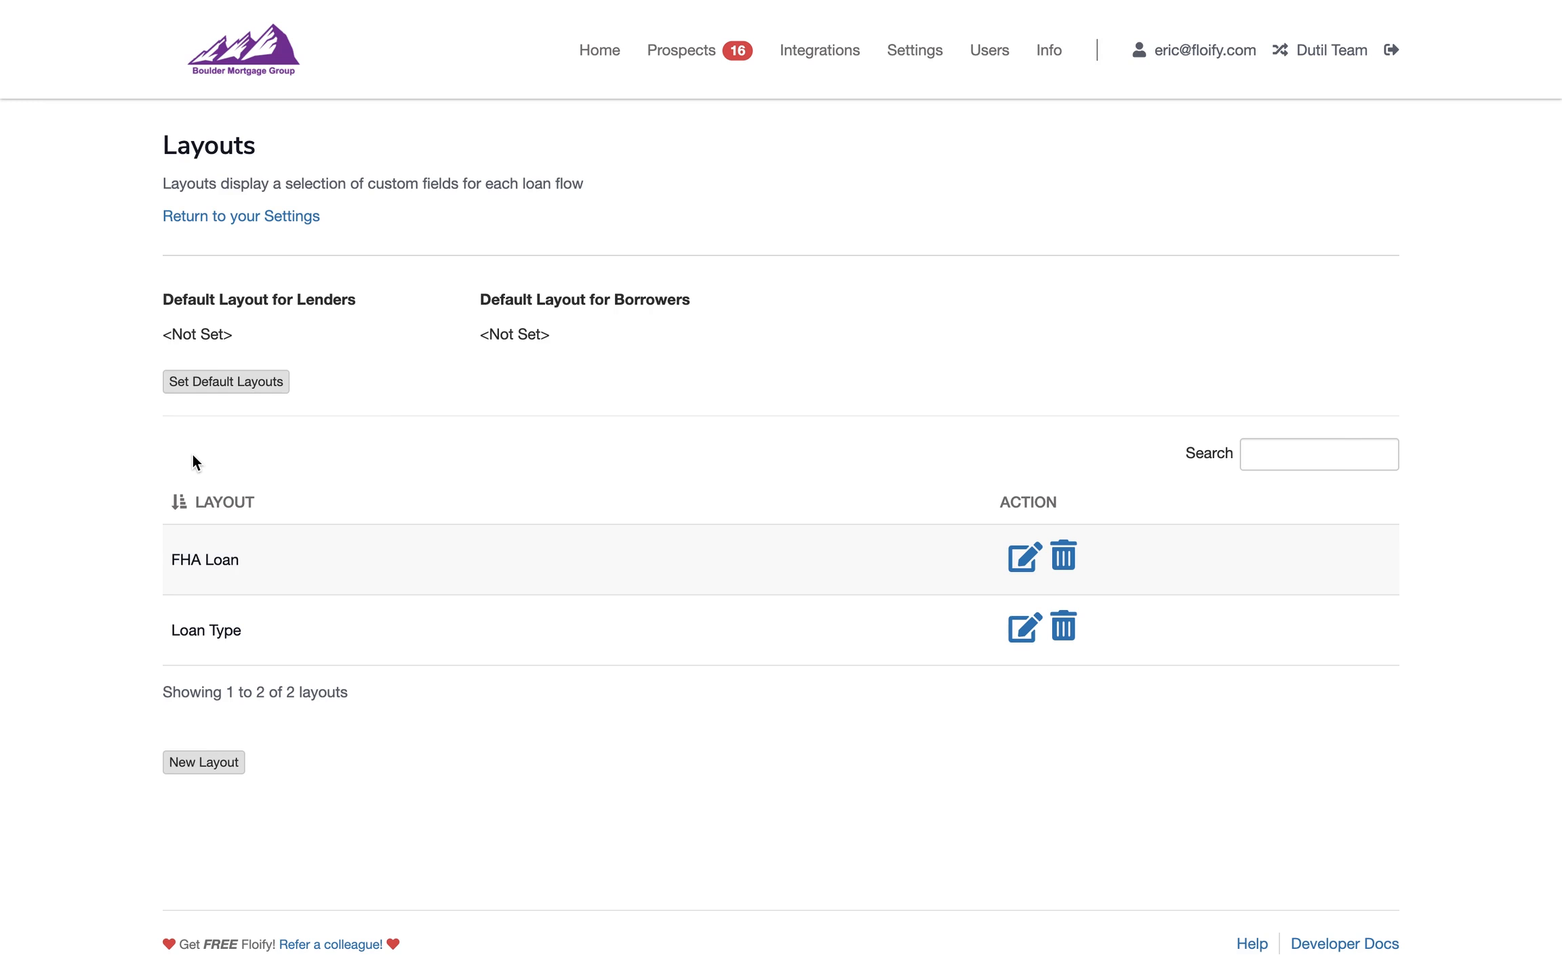
# Set the default layout for lenders to Loan Type and save the layout defaults.
pyautogui.click(217, 387)
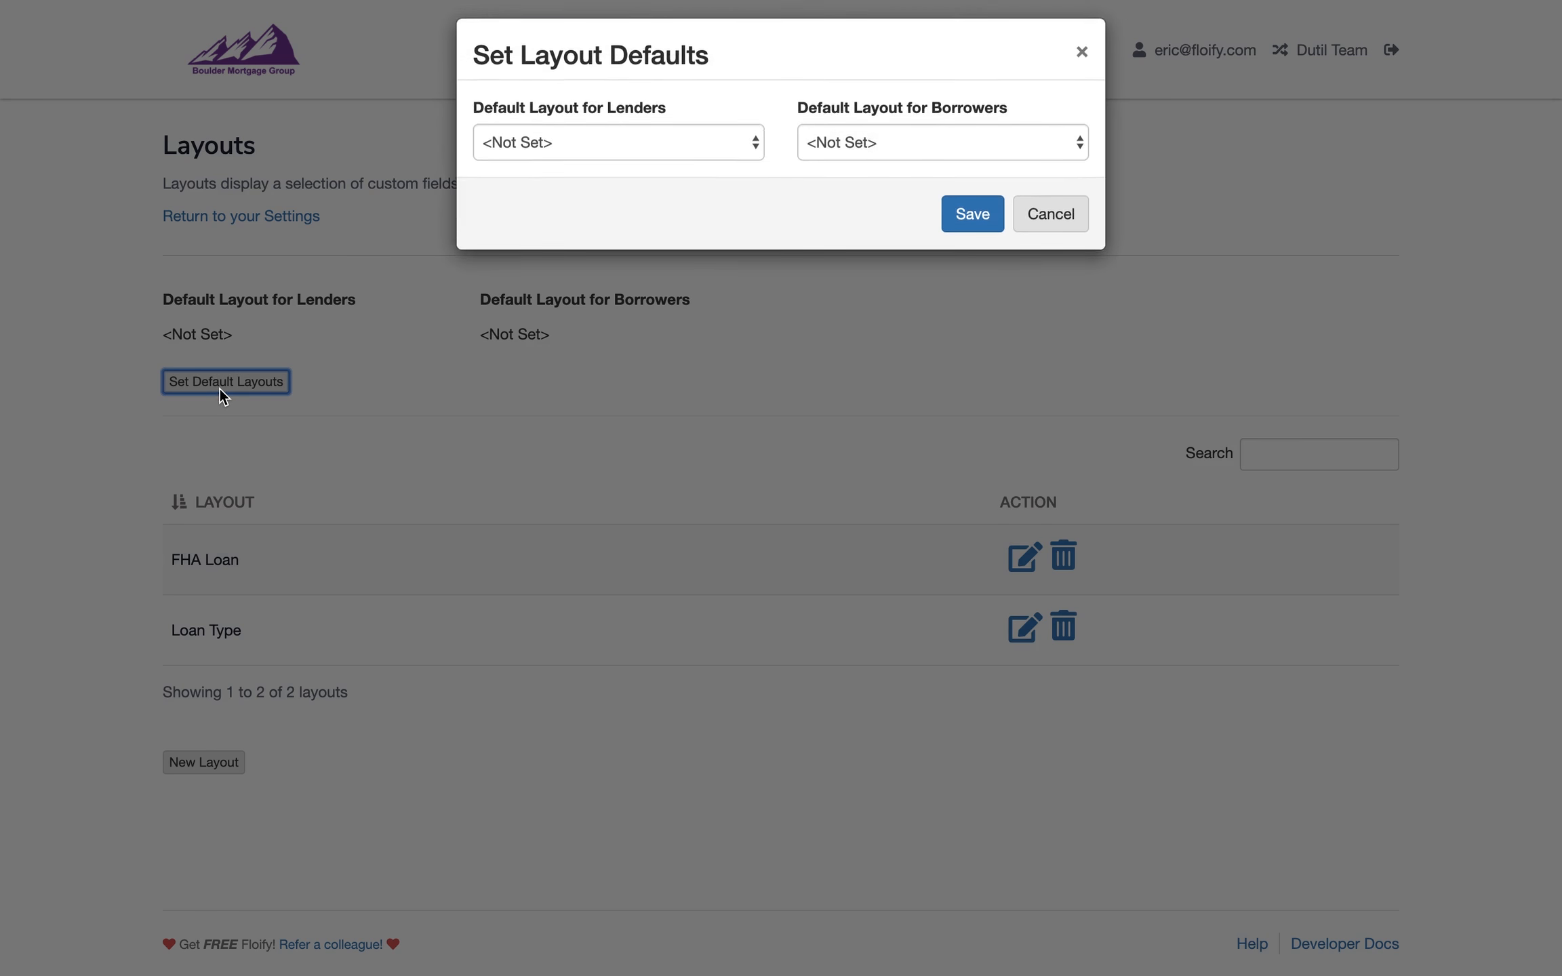
pyautogui.click(531, 173)
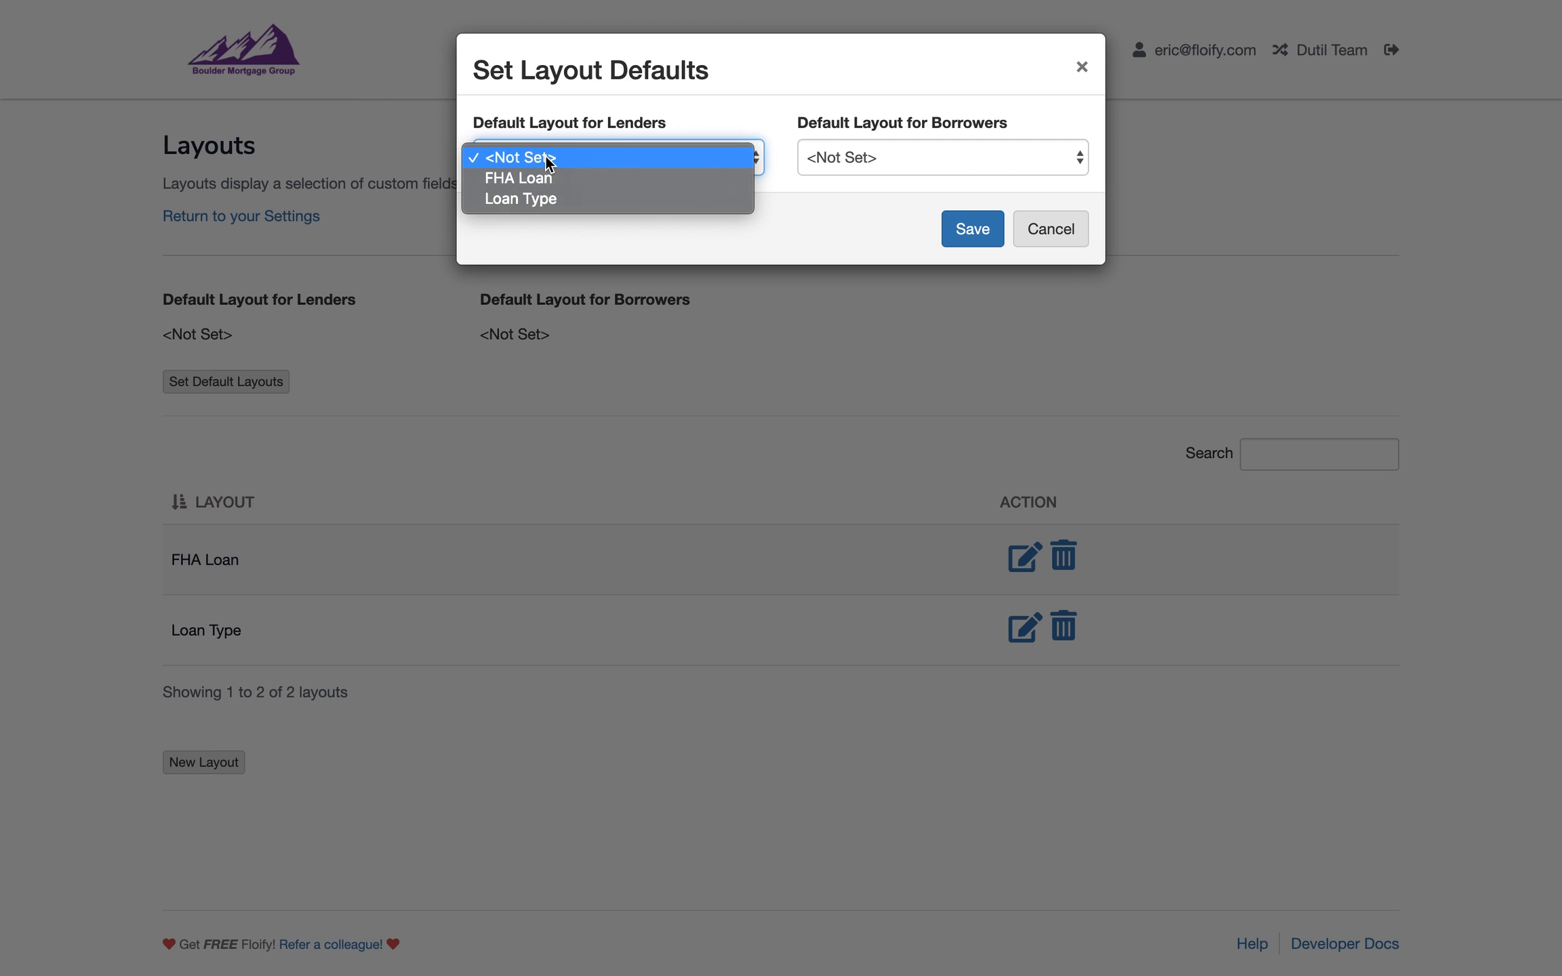
pyautogui.click(553, 198)
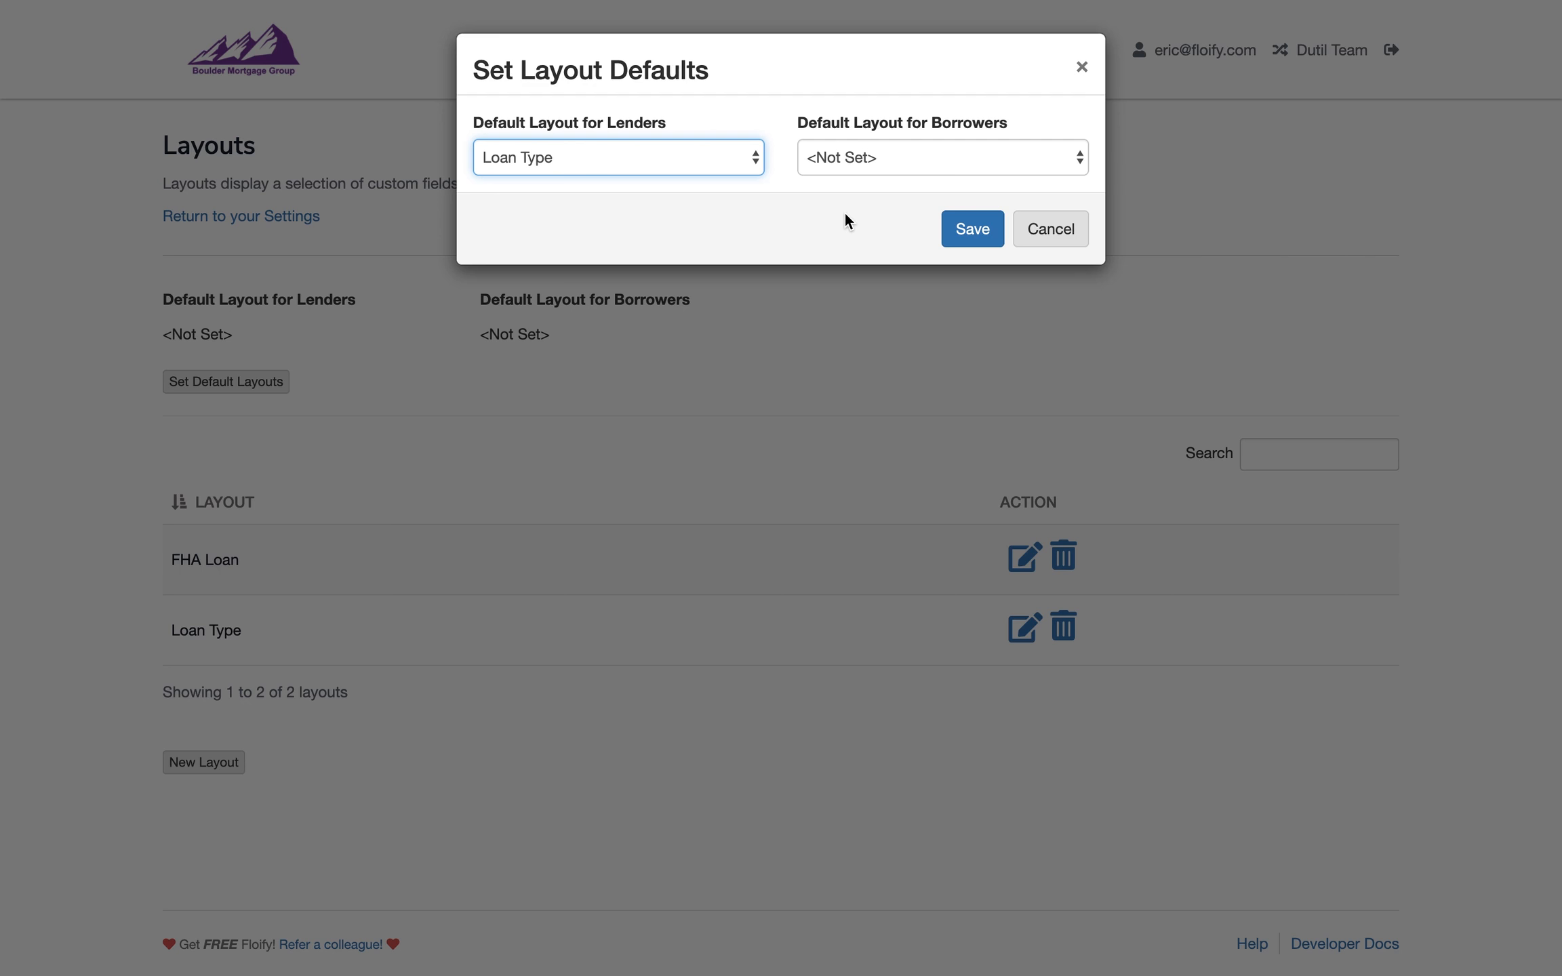
pyautogui.click(983, 228)
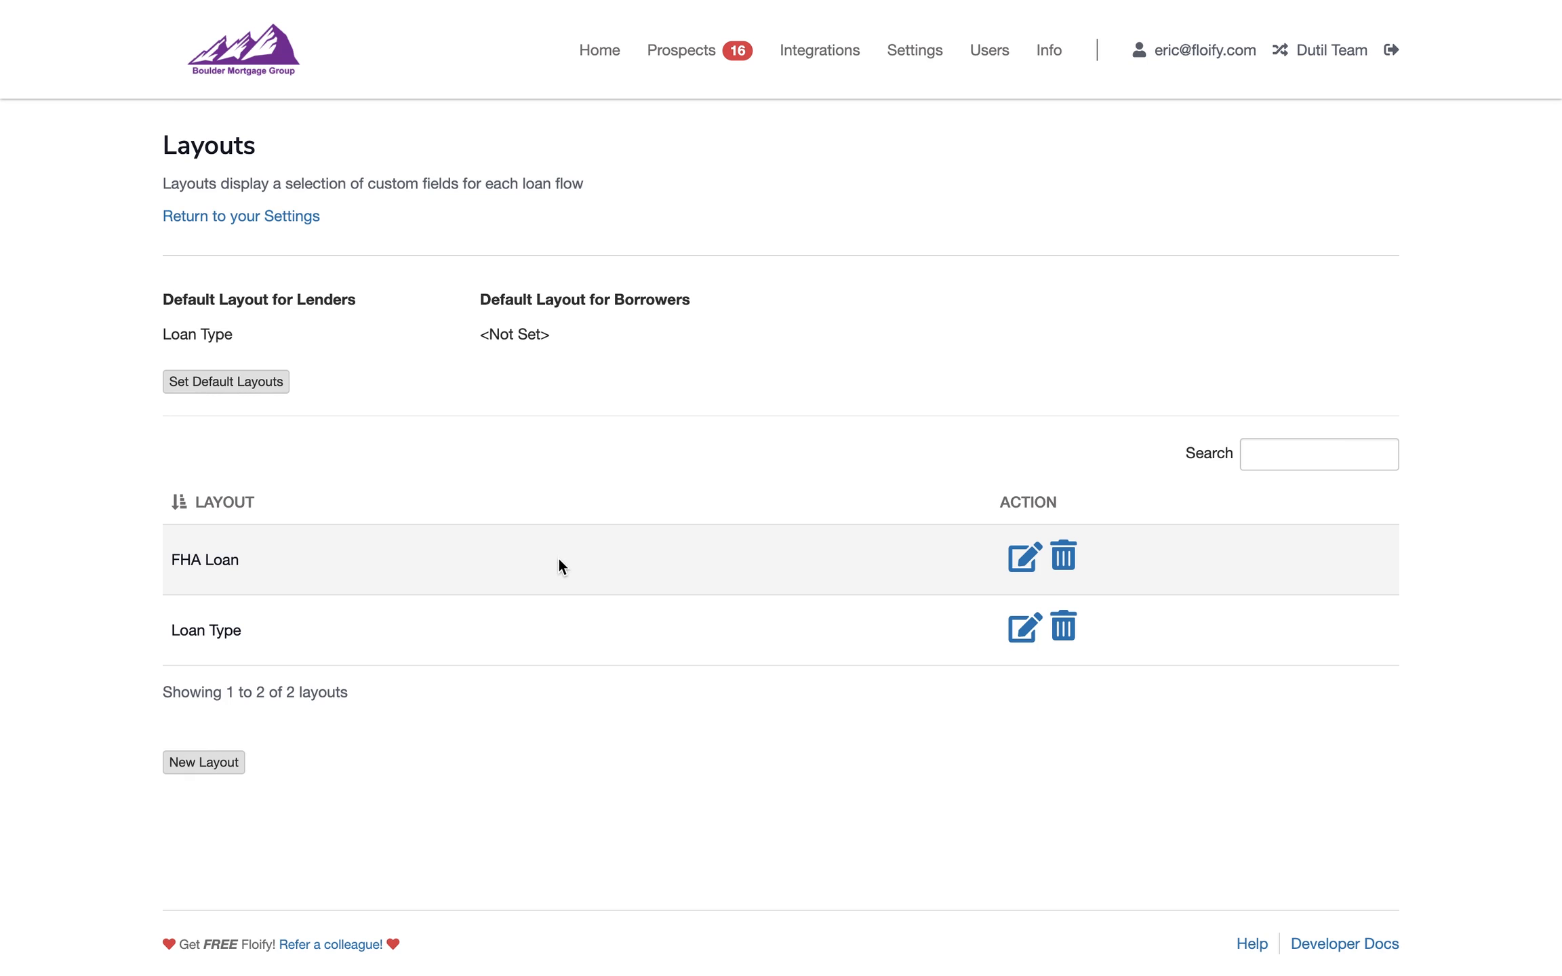
# Go to the Business Rules settings and start a new rule named FHA Loan.
pyautogui.click(213, 219)
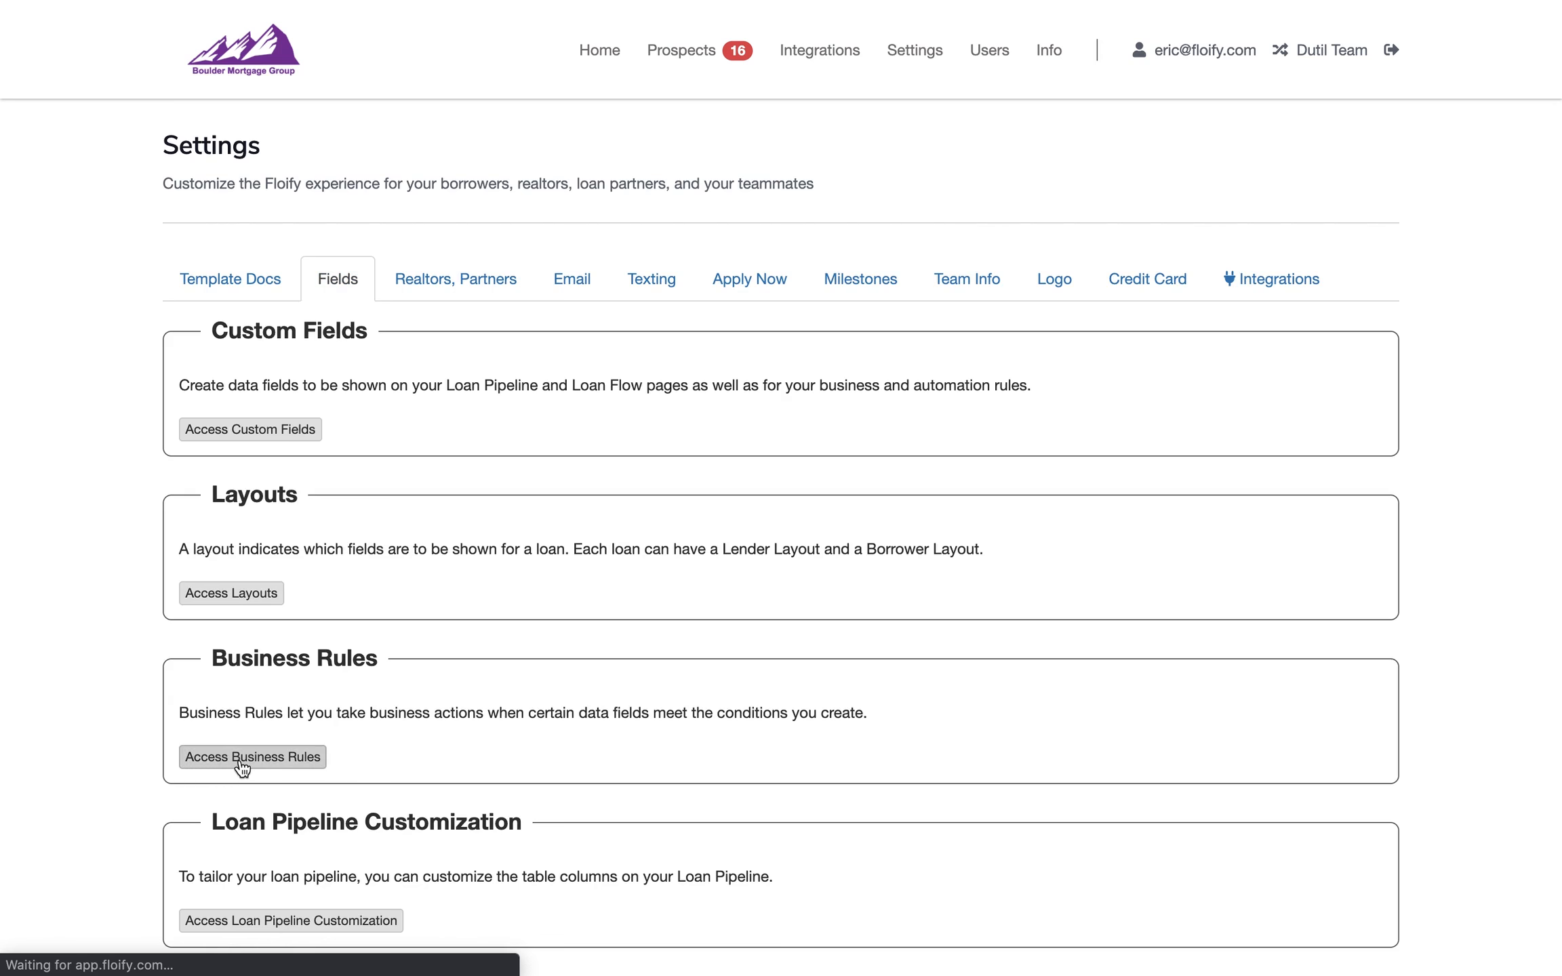
pyautogui.click(242, 768)
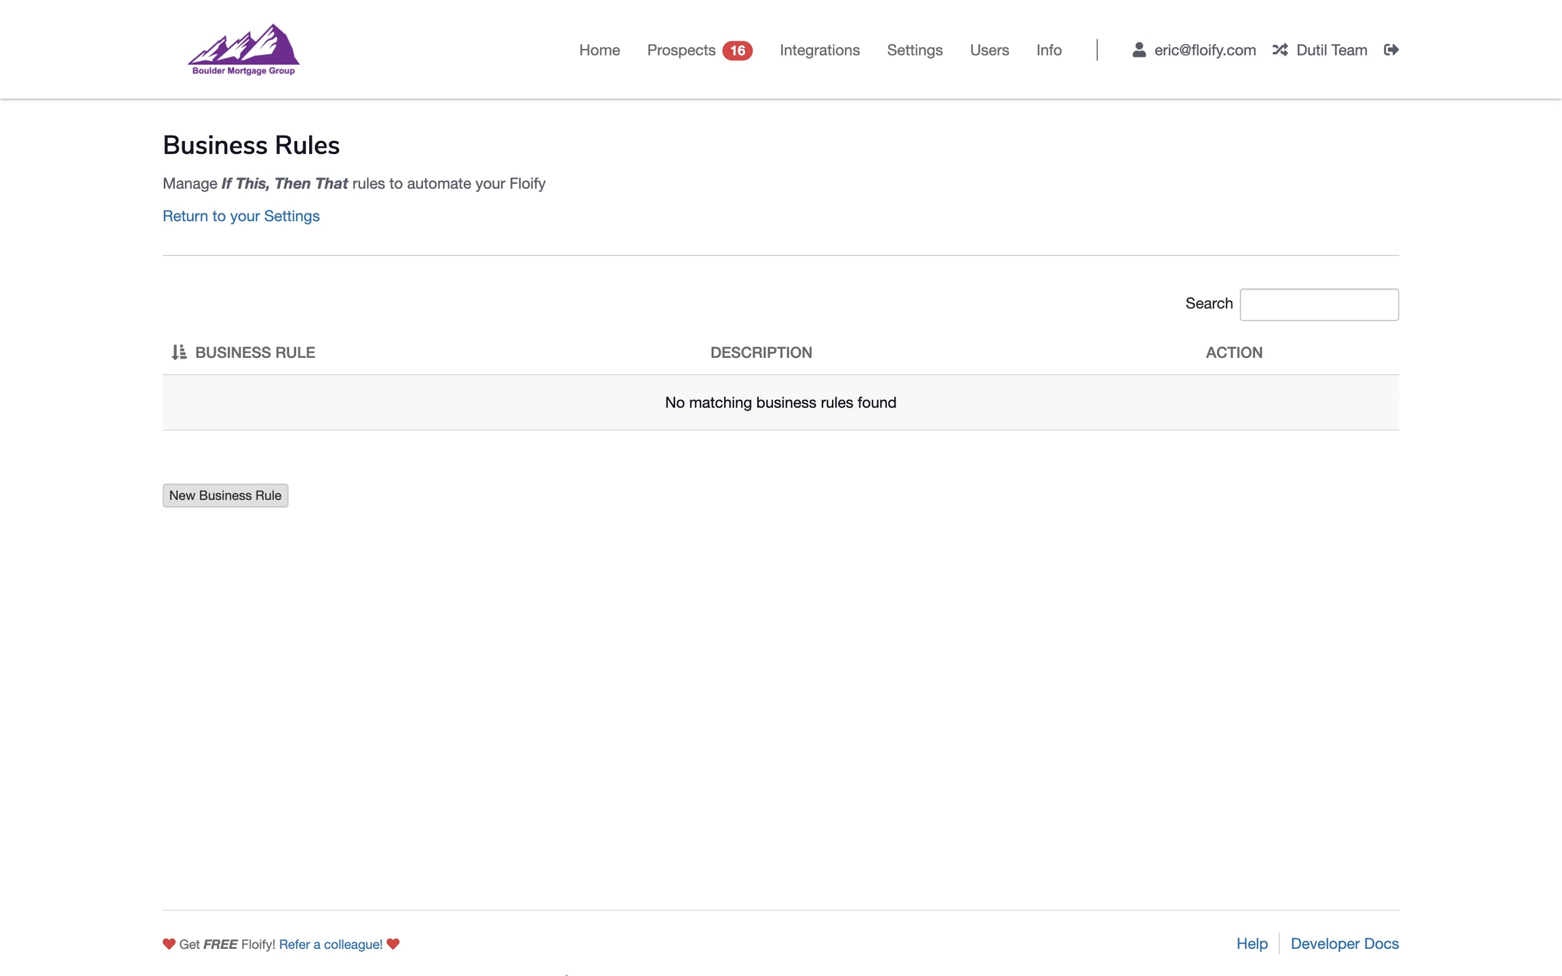
pyautogui.click(188, 495)
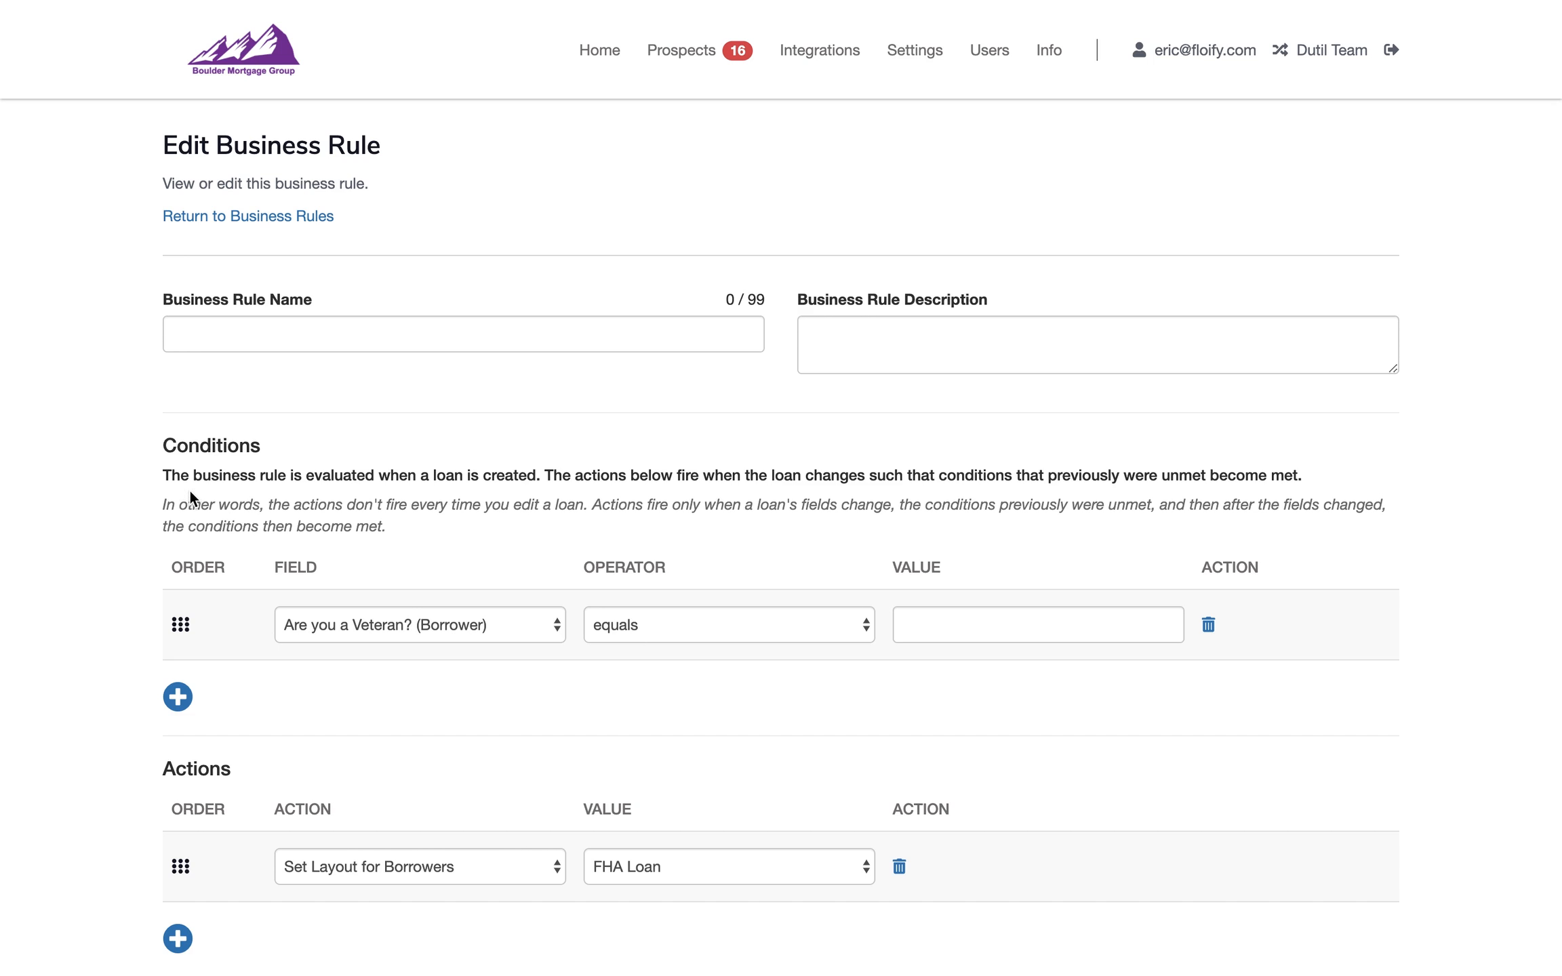
pyautogui.click(338, 332)
pyautogui.write('FHA lLoan')
pyautogui.press('Tab')
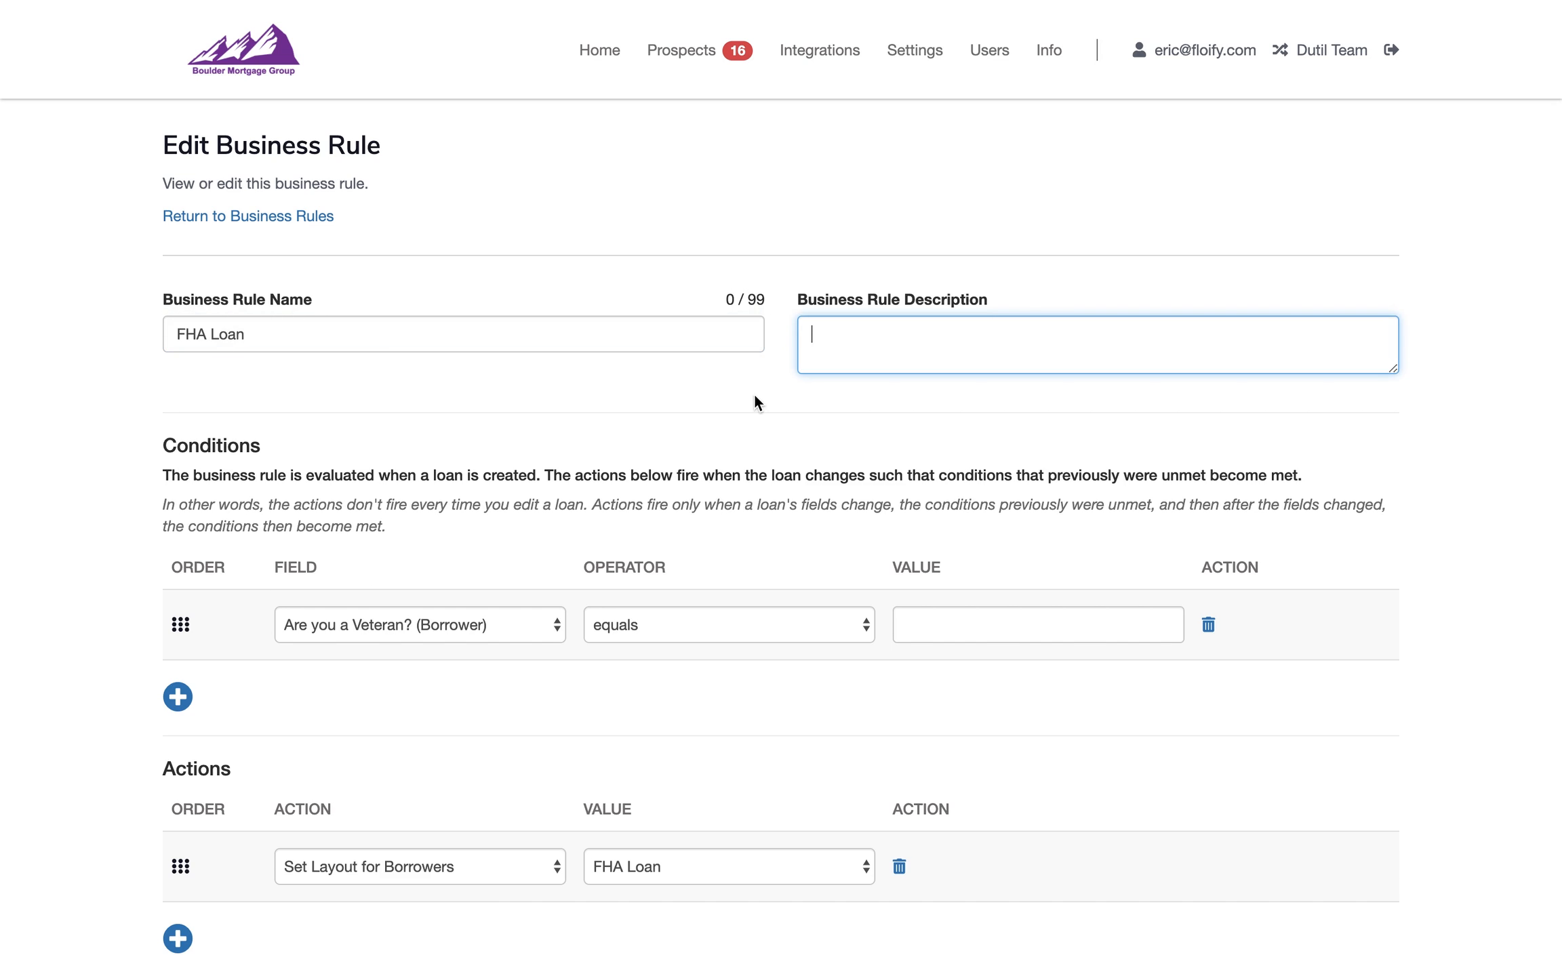
pyautogui.press('Tab')
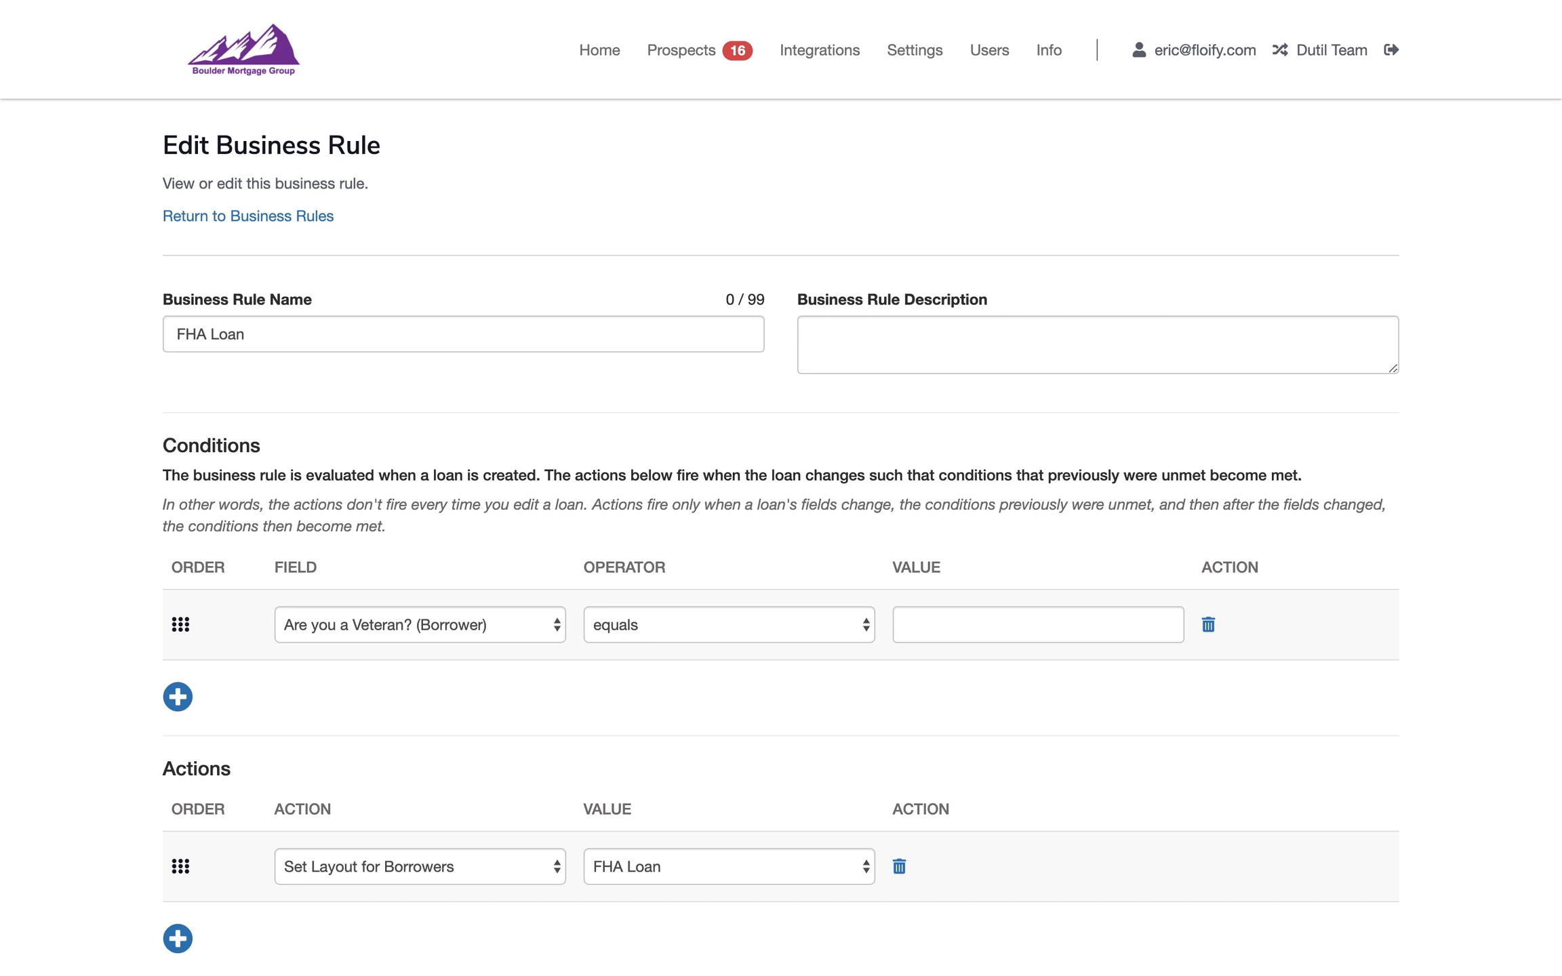
# Enter the rule description "if loan type is FHA loan, change borrower and lender layout to FHA Loan".
pyautogui.click(994, 356)
pyautogui.write('If loan type is FHA loan, change borrower and lender layout to FHA Loan')
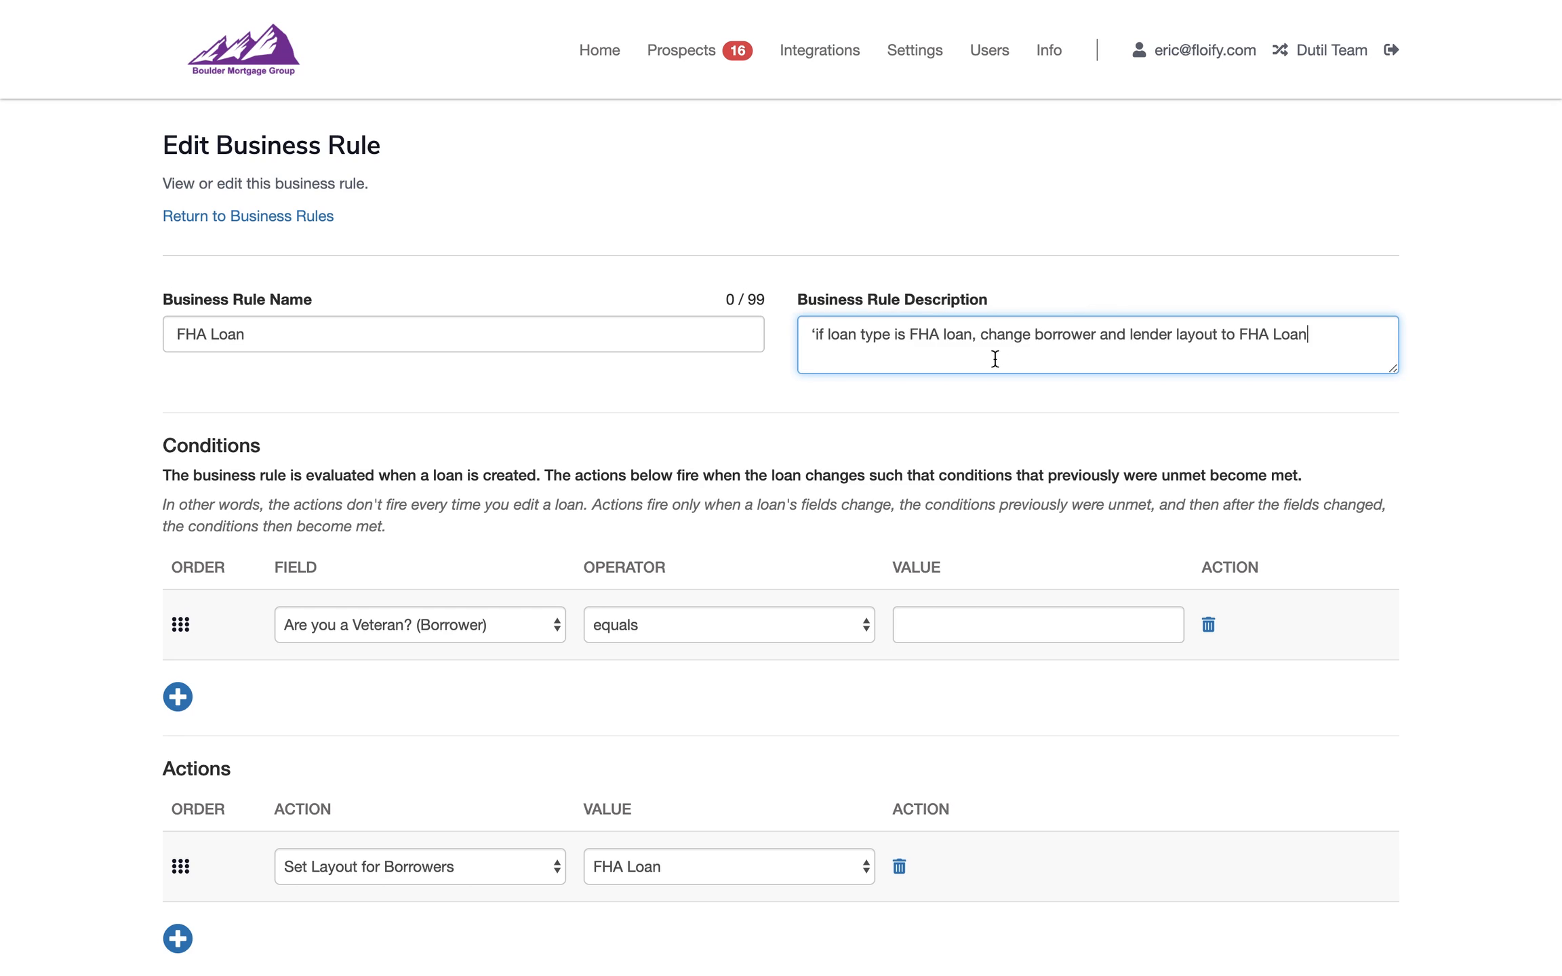
pyautogui.click(815, 332)
pyautogui.press('BackSpace')
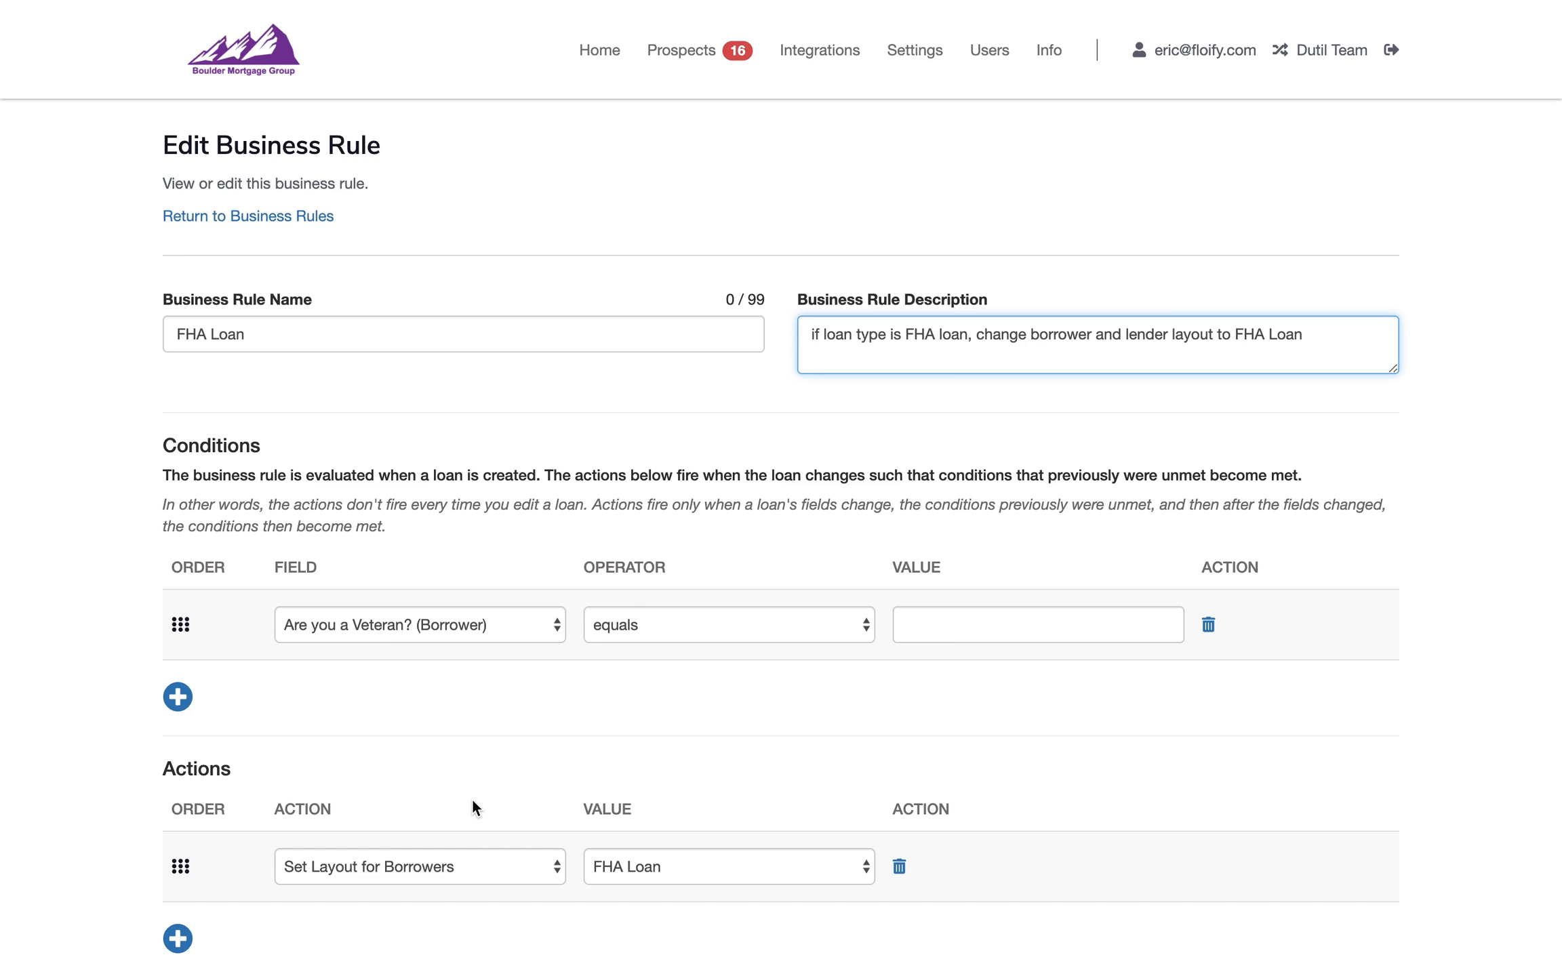
# Set the rule's condition to Loan Type equals FHA and add a second action, Set Layout for Lenders, with the value FHA Loan.
pyautogui.click(478, 627)
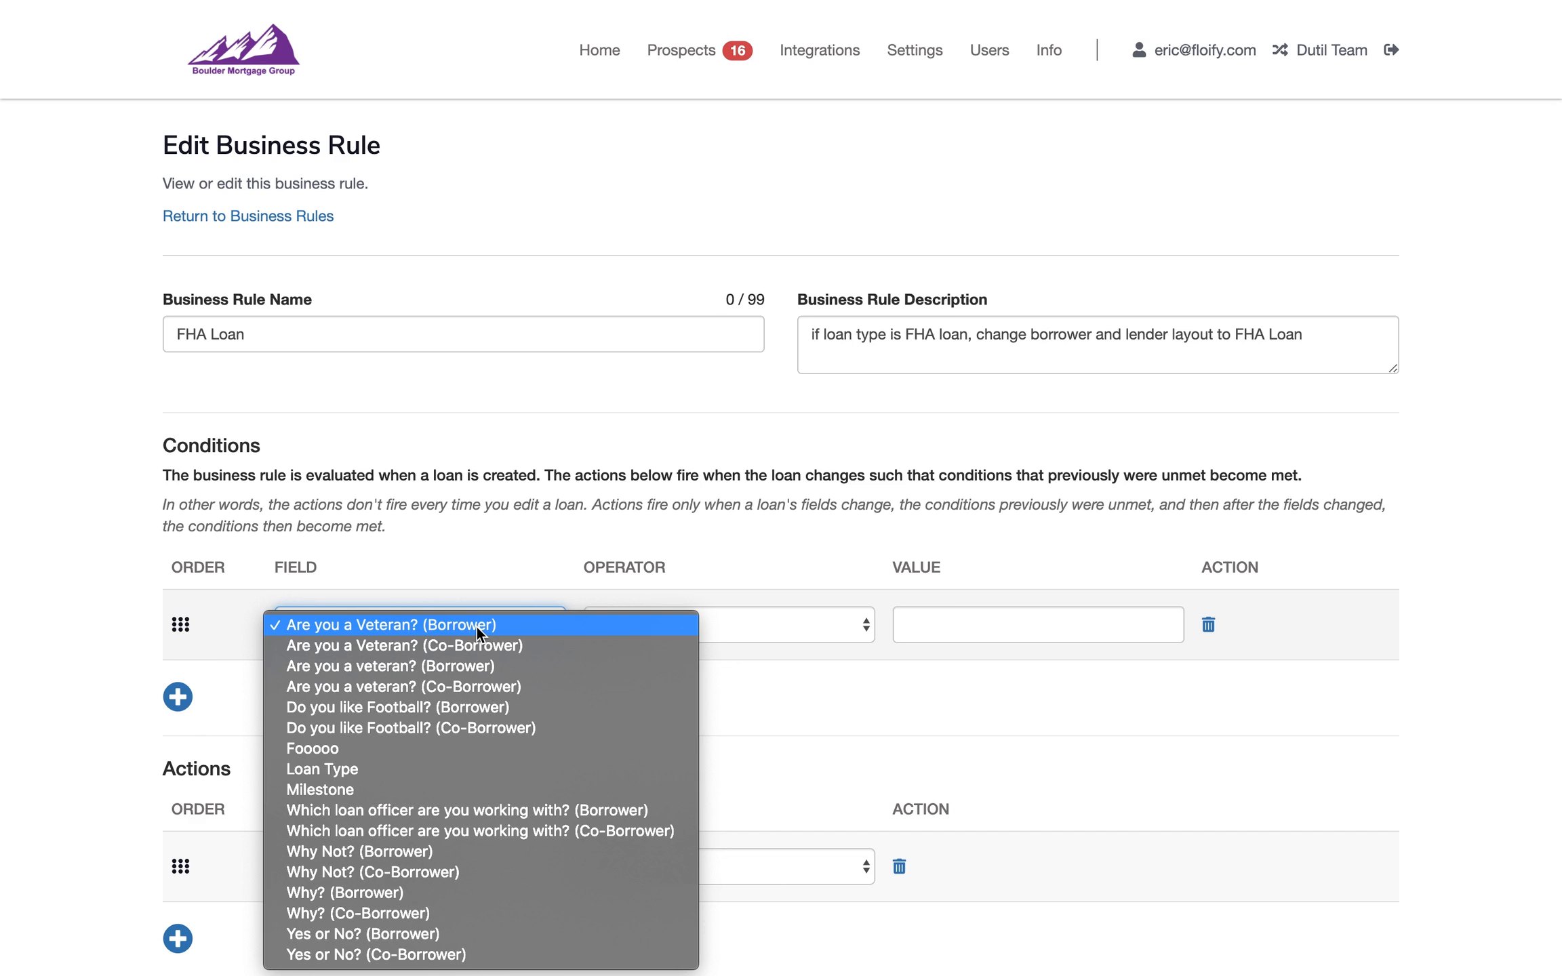
pyautogui.click(466, 770)
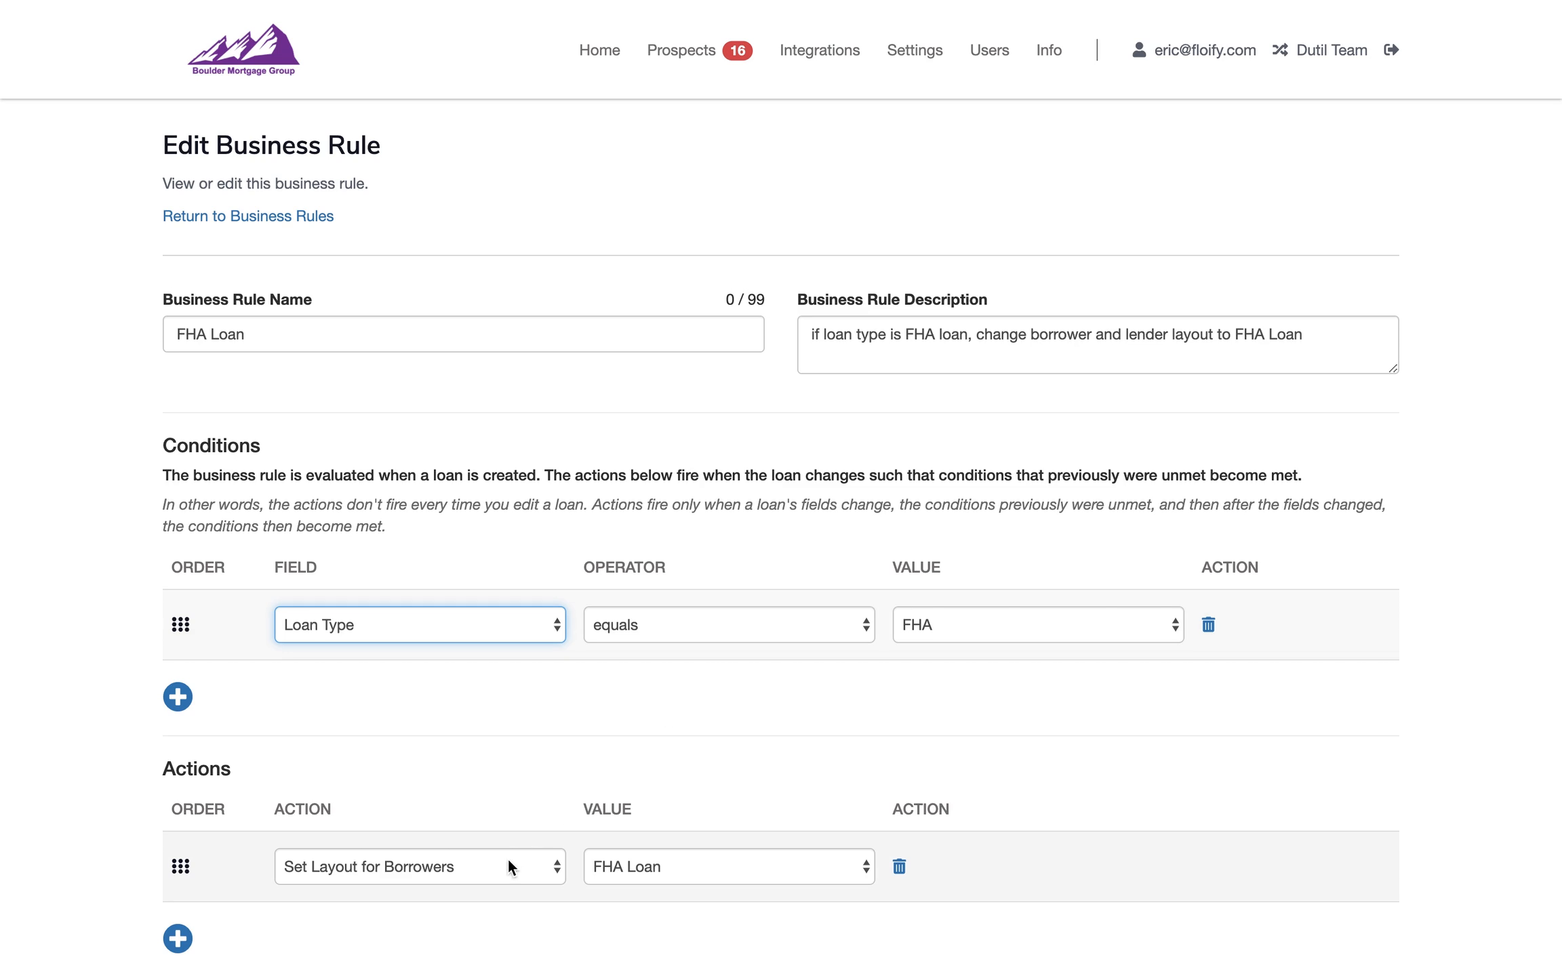
pyautogui.scroll(-3, 593, 785)
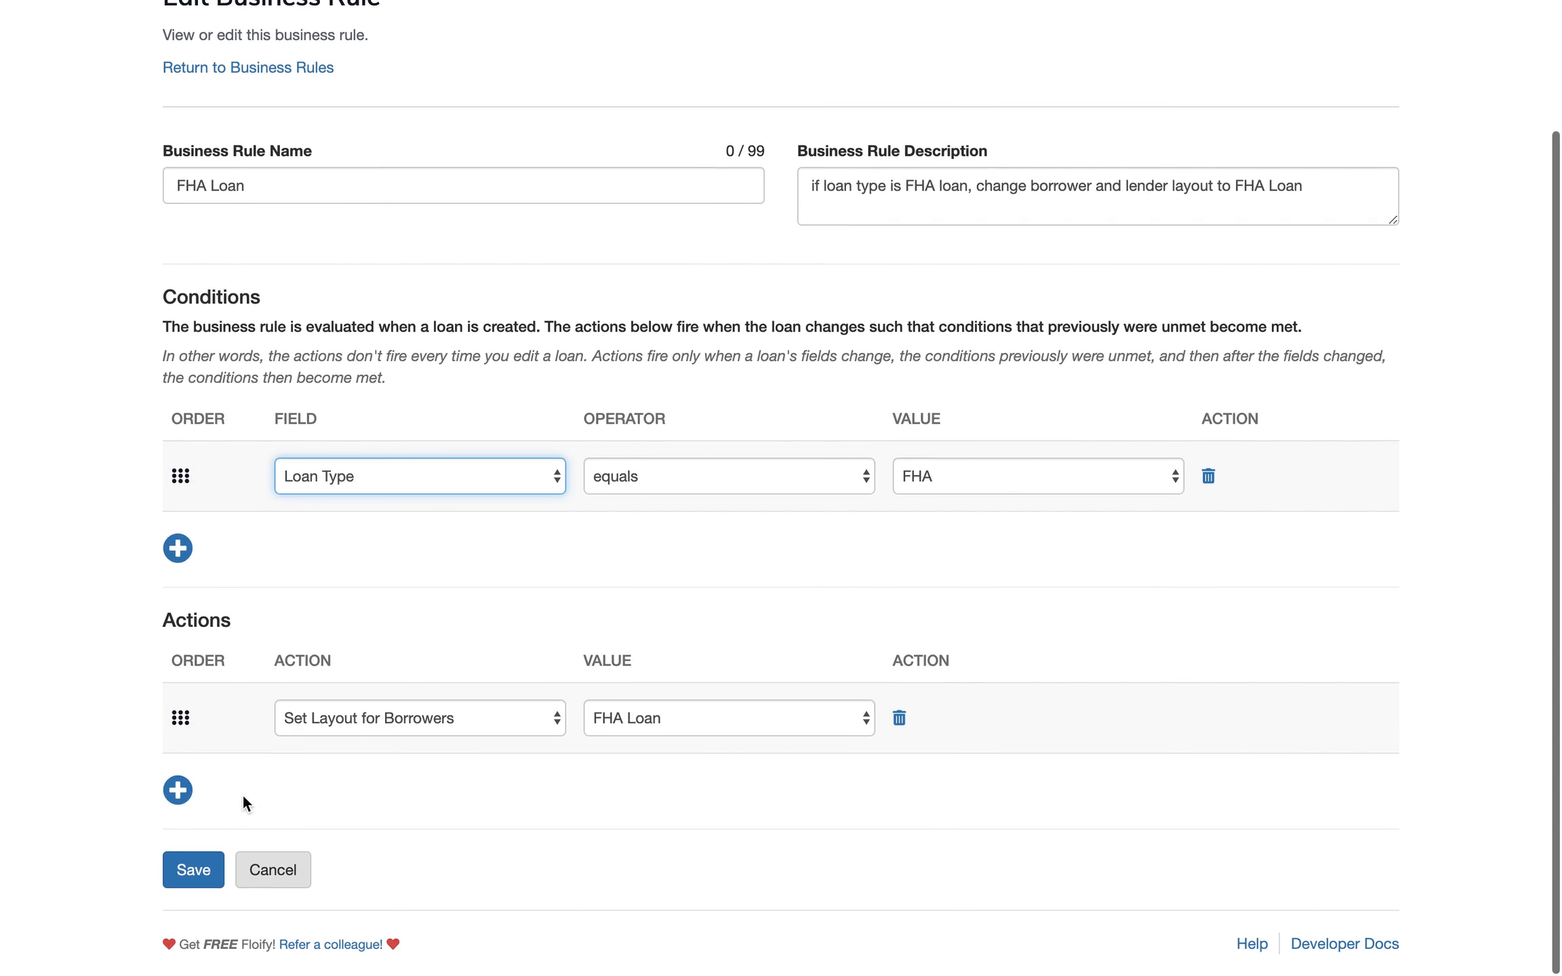
pyautogui.click(180, 792)
pyautogui.click(350, 792)
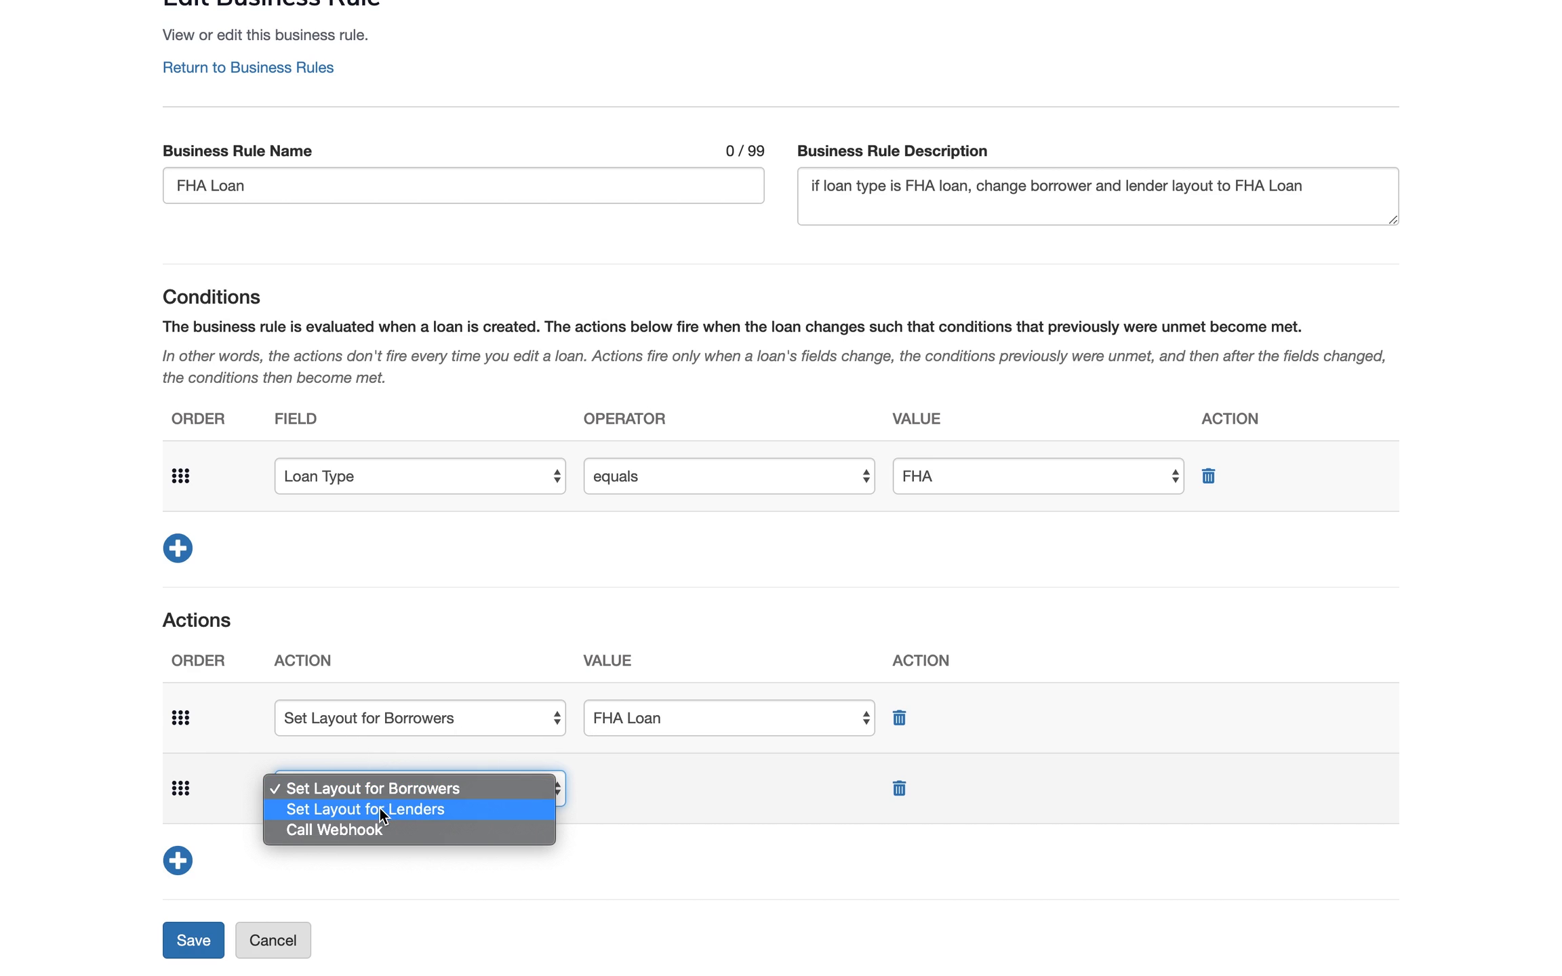
pyautogui.click(377, 810)
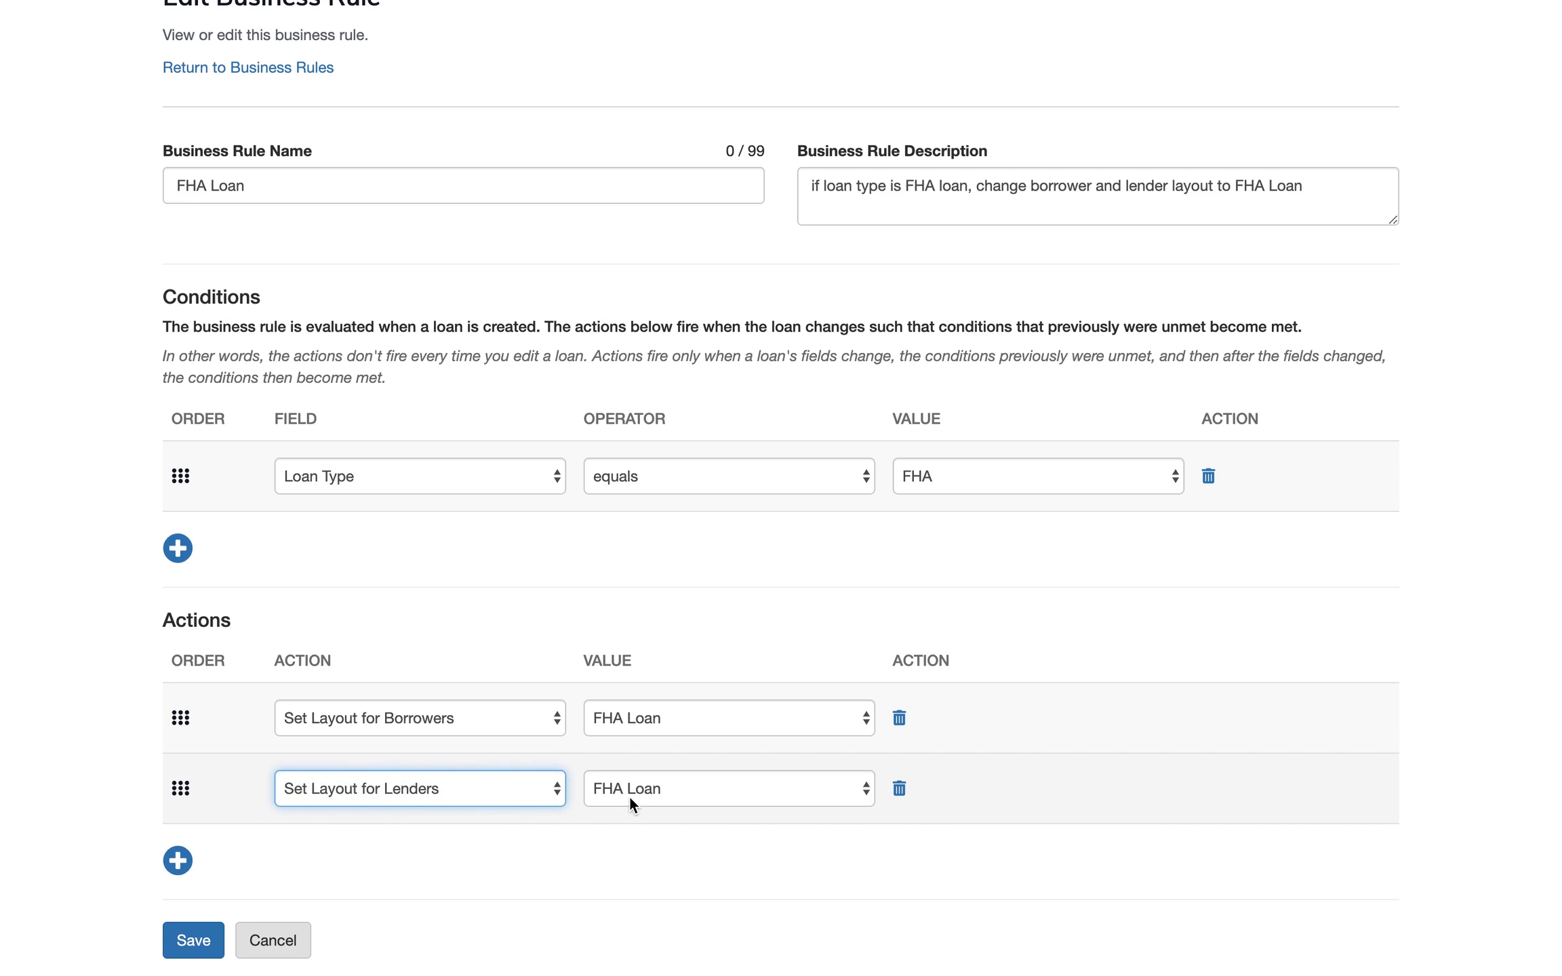
# Save the FHA Loan business rule and return to the list of business rules.
pyautogui.click(189, 944)
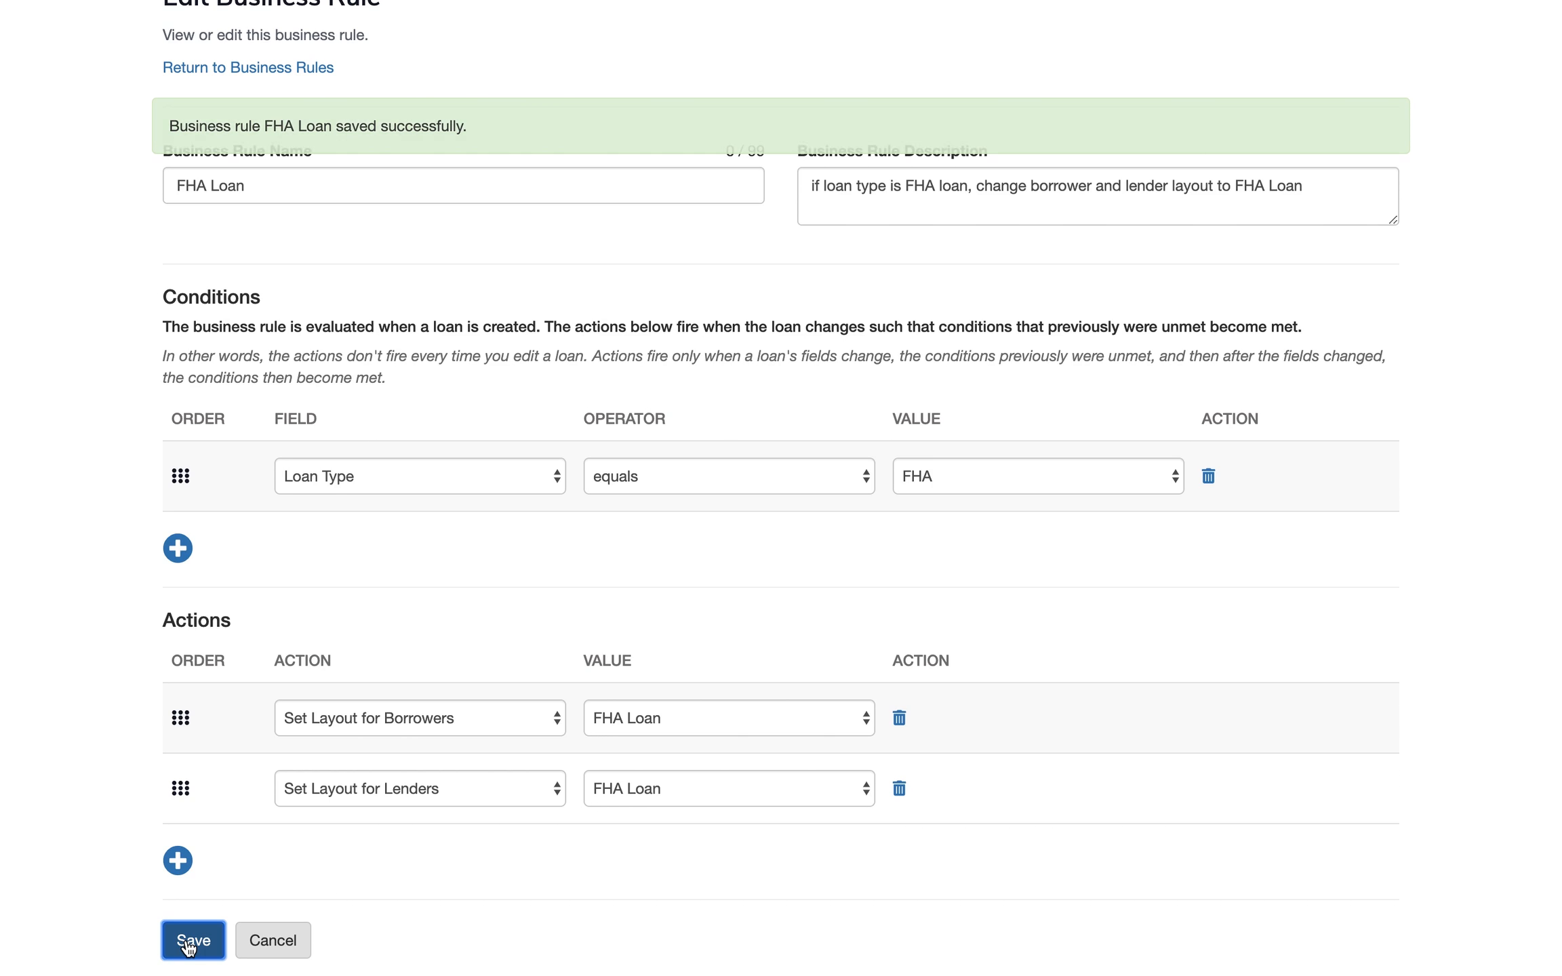
pyautogui.scroll(3, 241, 839)
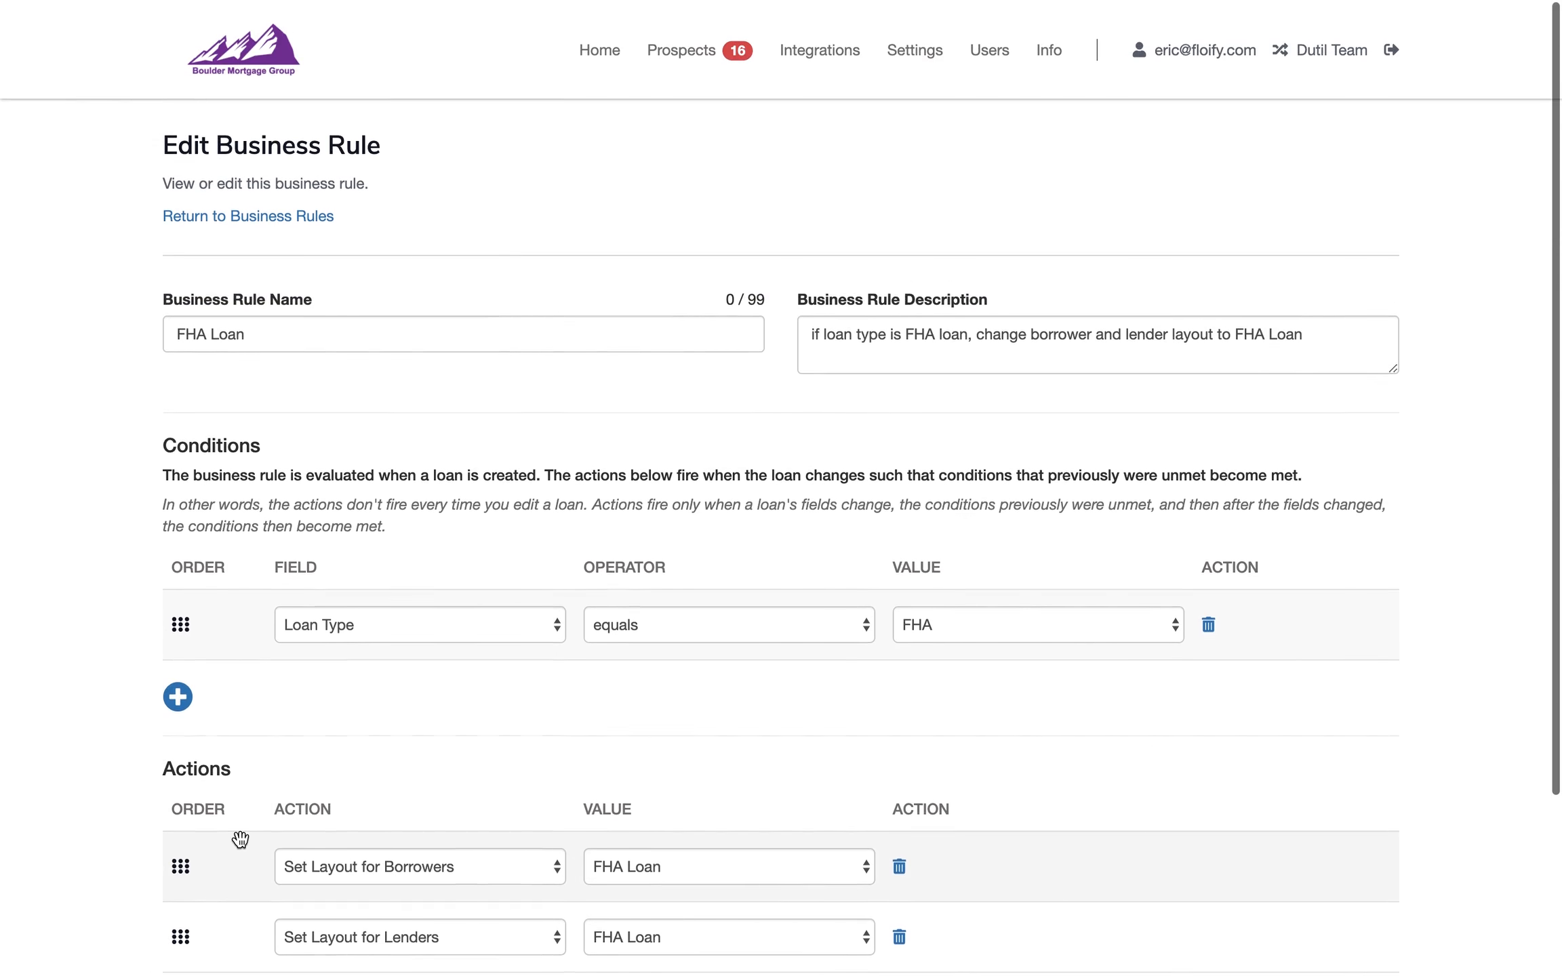
pyautogui.click(217, 218)
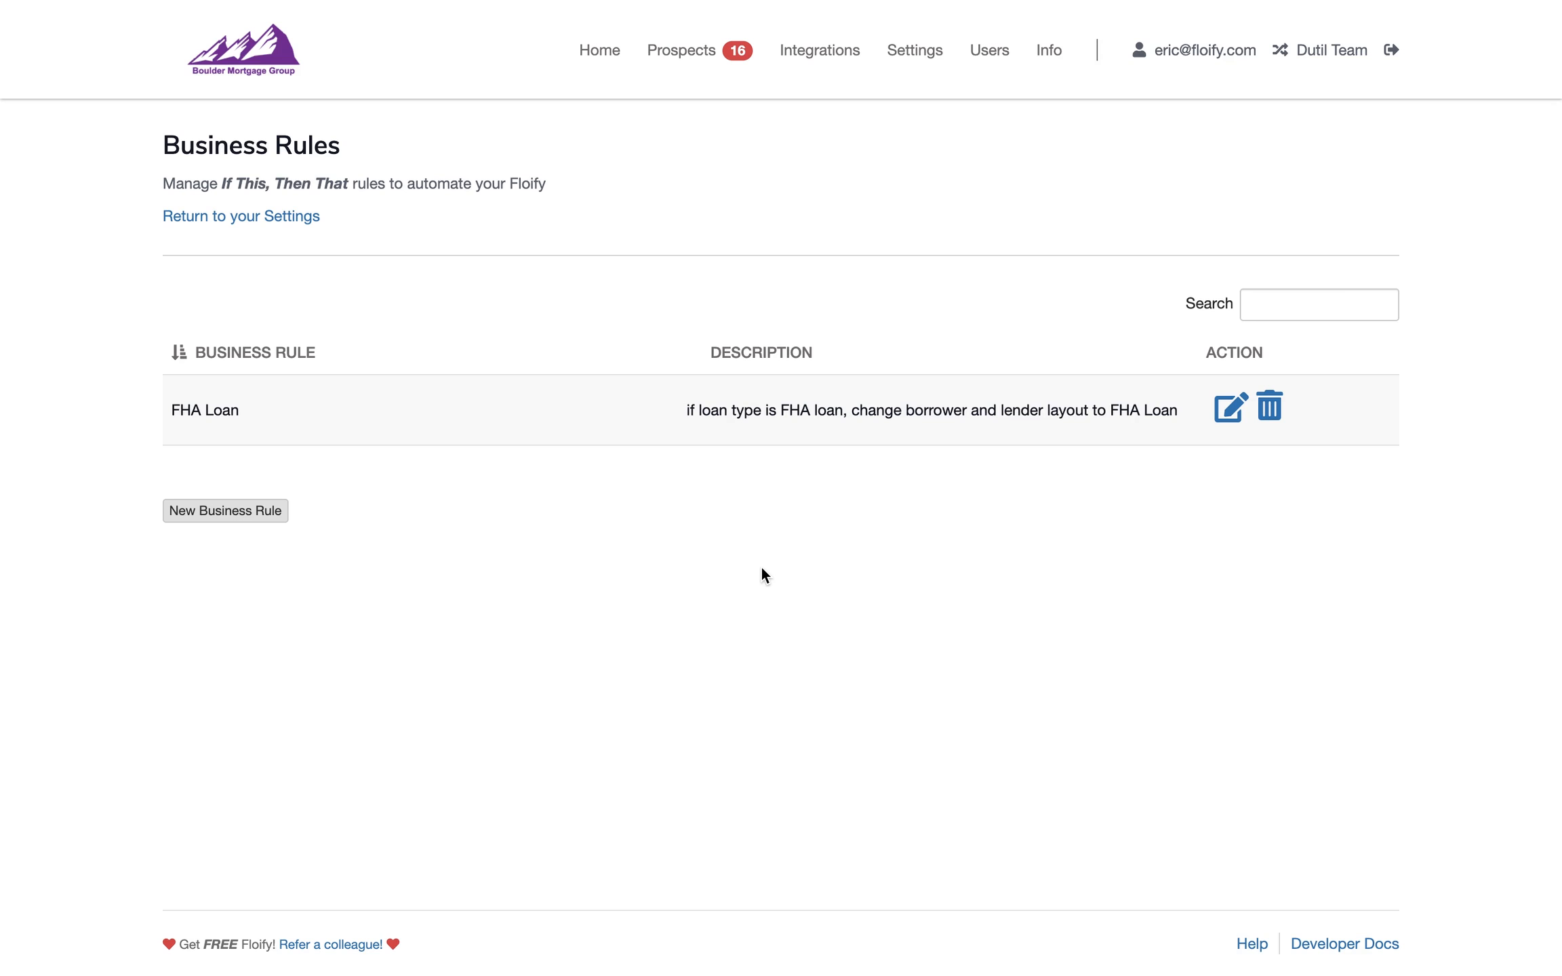
# Start a new loan flow from the Loan Pipeline and enter the borrower's email, first name and last name.
pyautogui.click(600, 52)
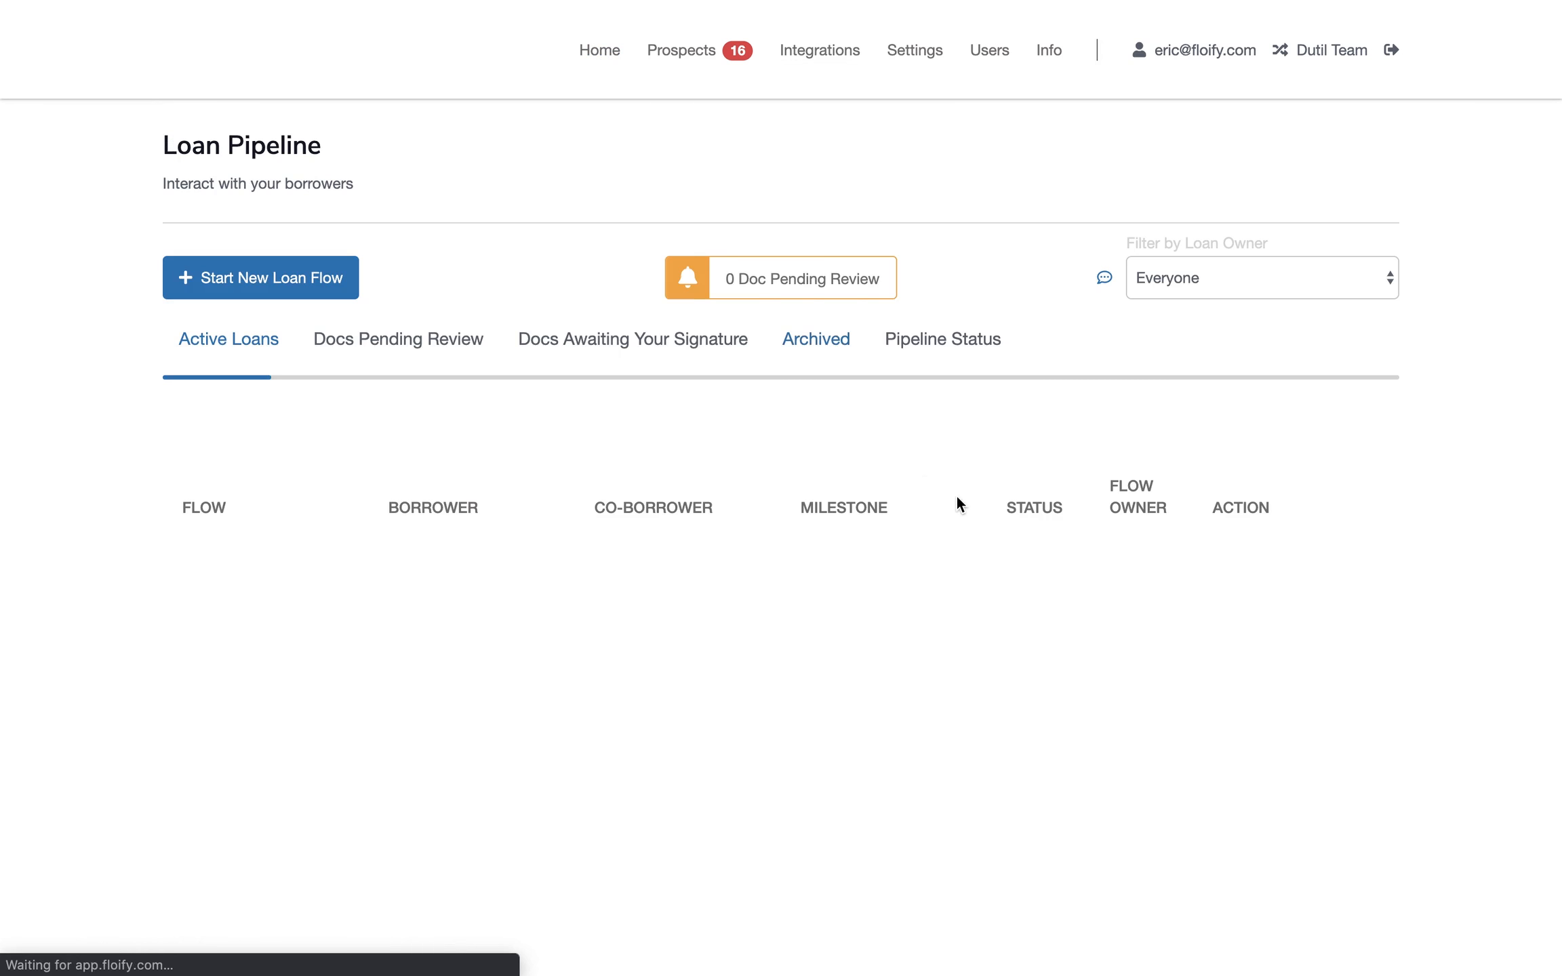
pyautogui.click(269, 288)
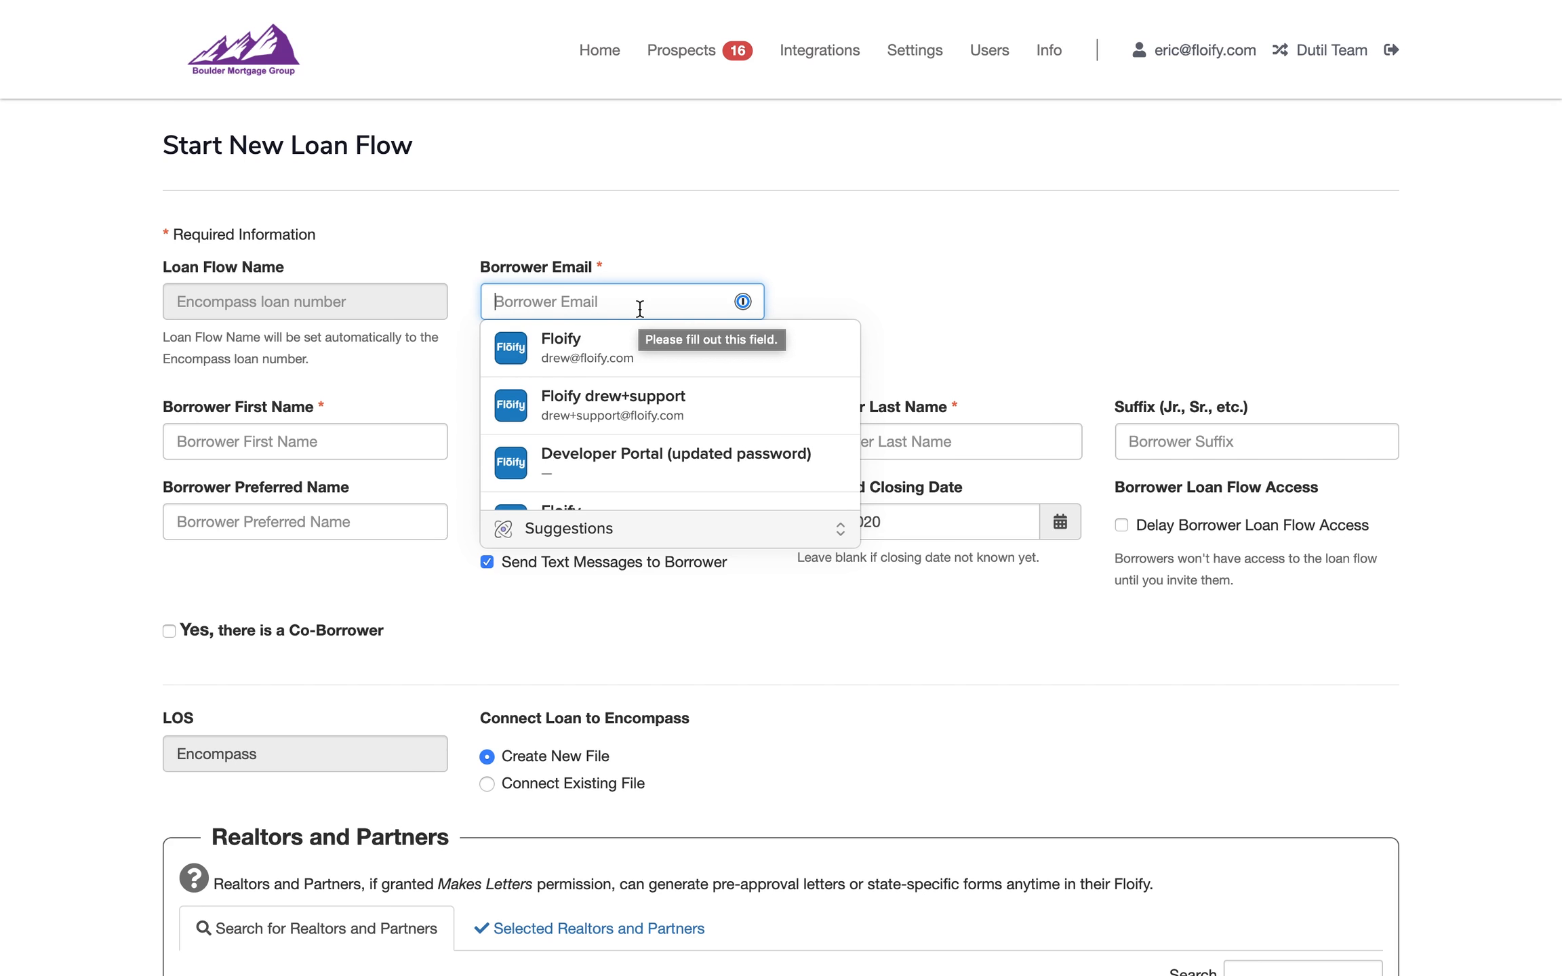
pyautogui.write('cfwebinar@example.com')
pyautogui.press('Tab')
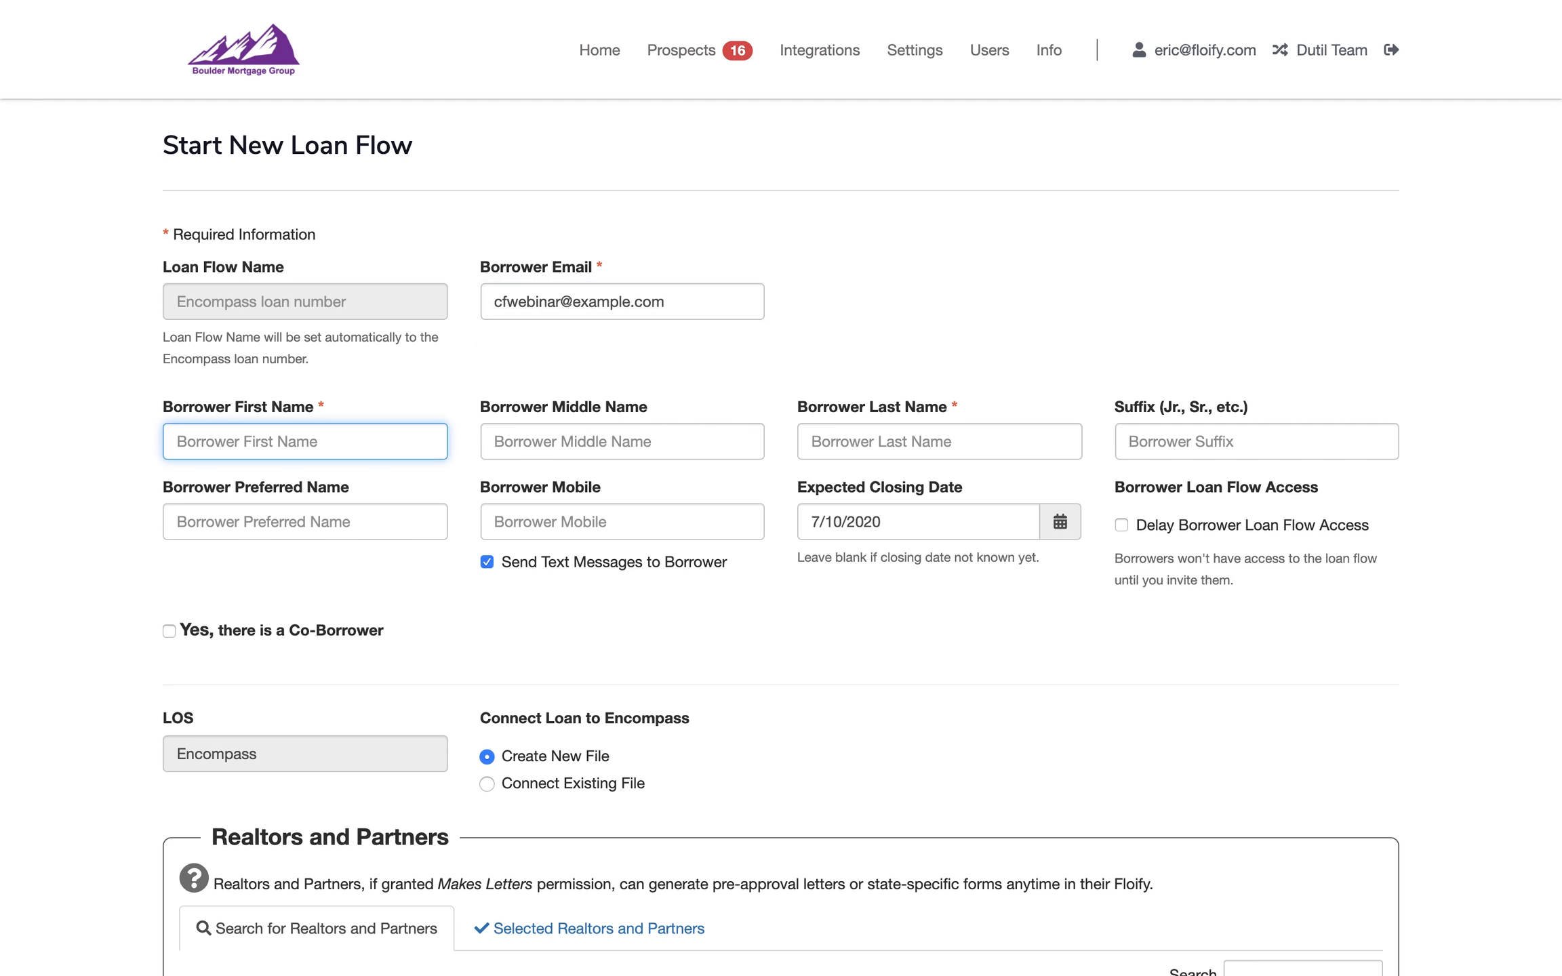
pyautogui.write('Fred')
pyautogui.press('Tab')
pyautogui.press('Tab')
pyautogui.write('Flinstone')
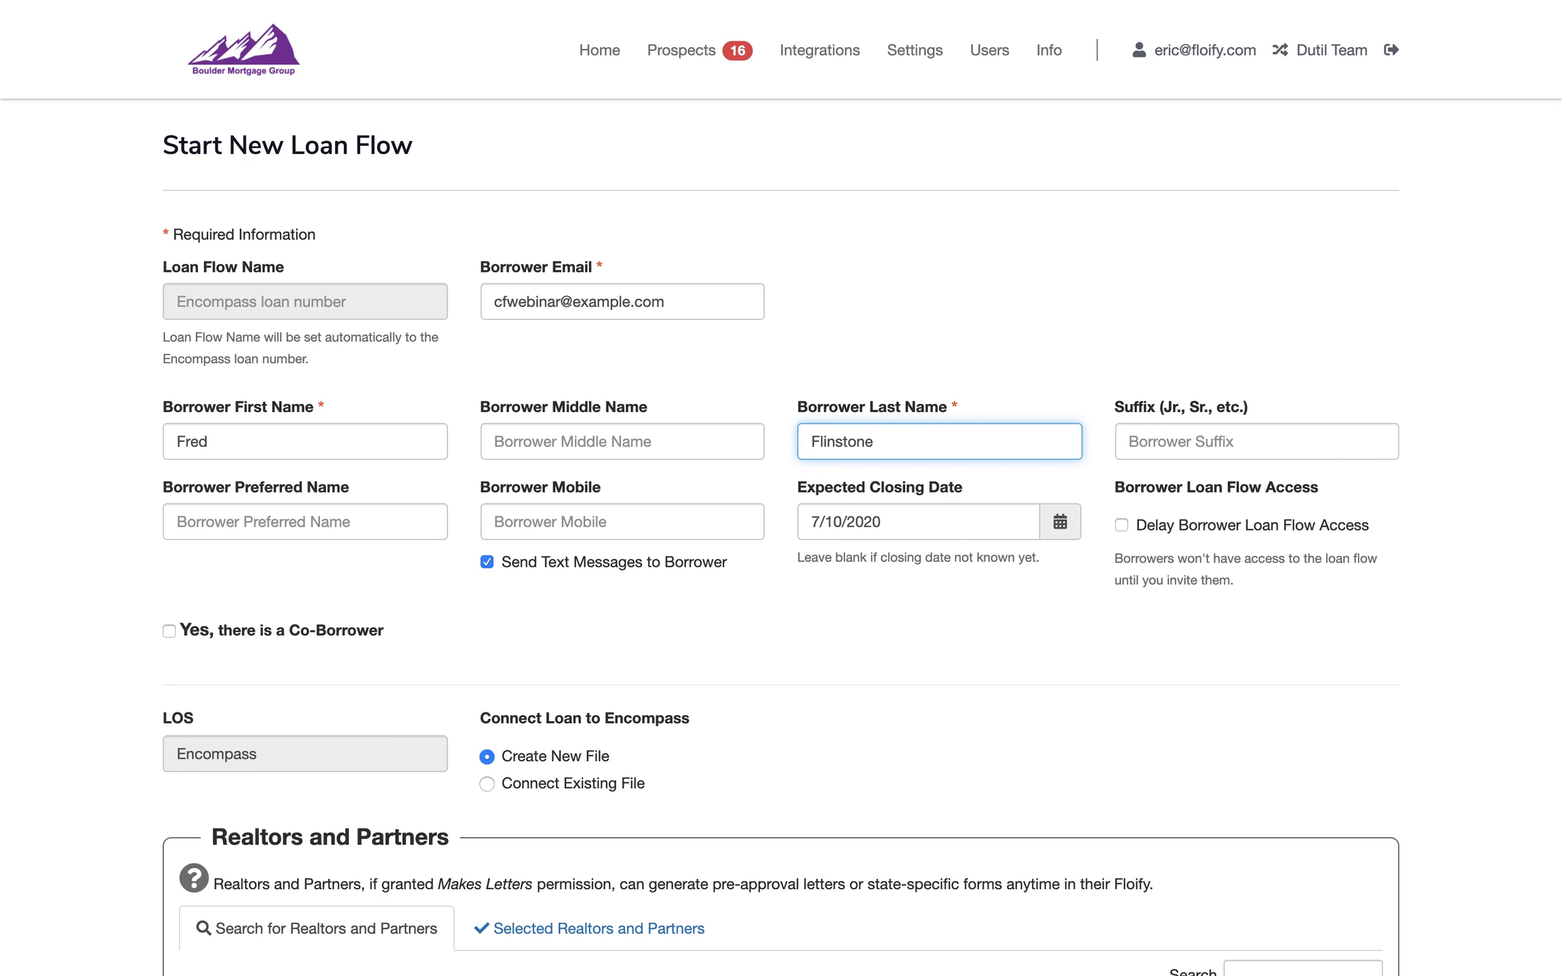
pyautogui.press('Tab')
pyautogui.press('Tab')
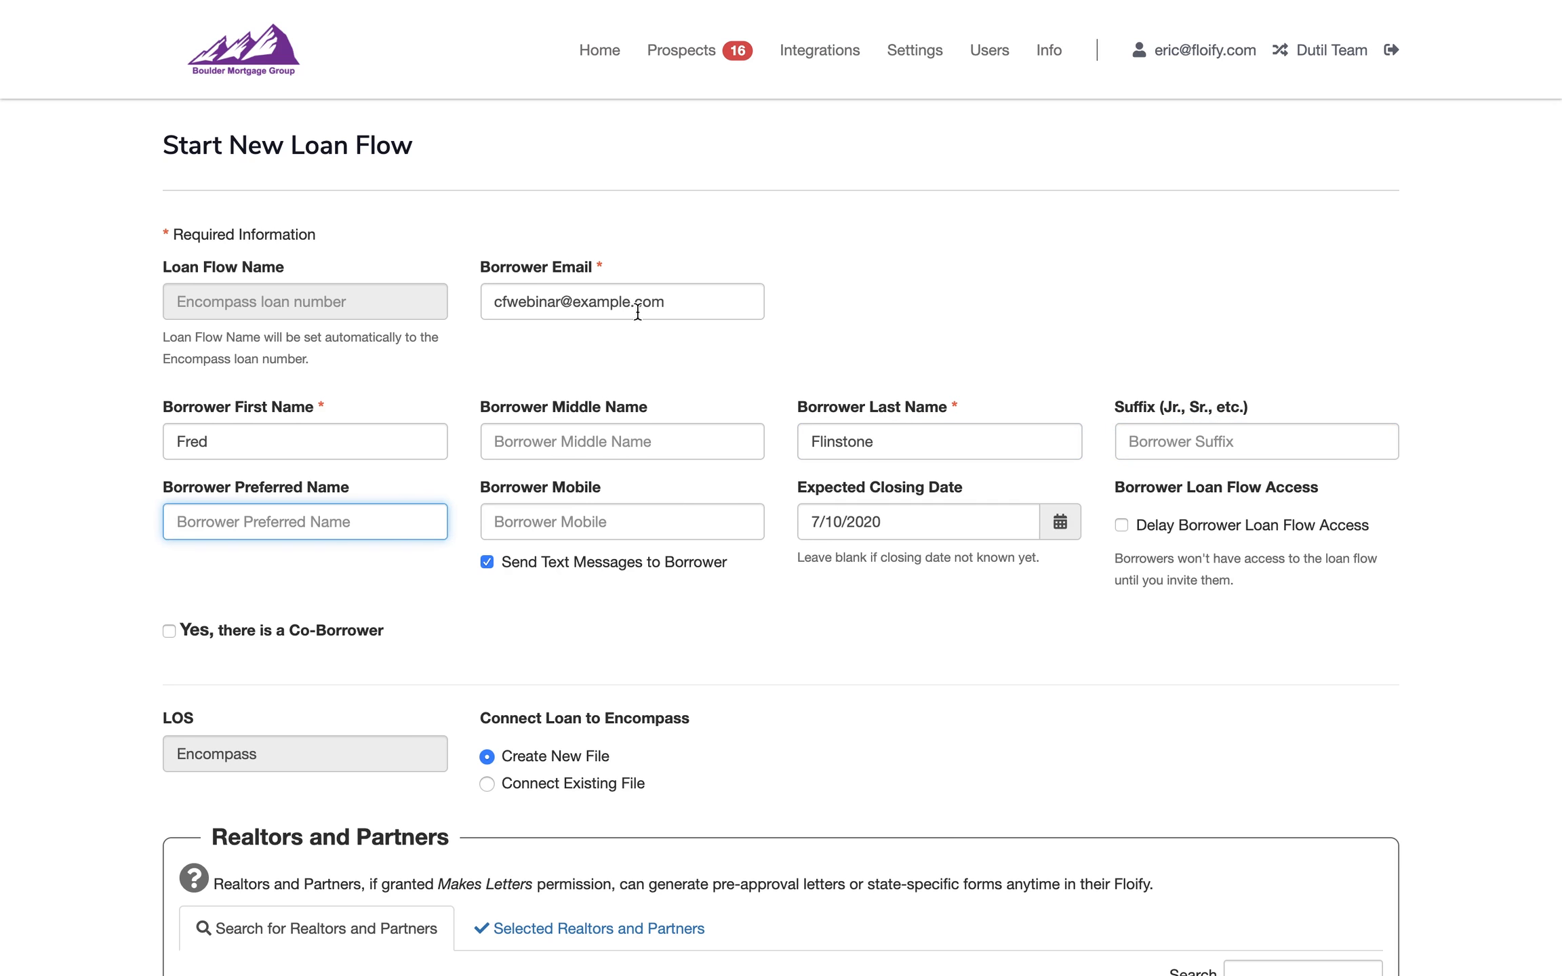
# Submit the new loan flow, keeping the preselected borrower documents and the Create New File option for Encompass.
pyautogui.scroll(-3, 624, 458)
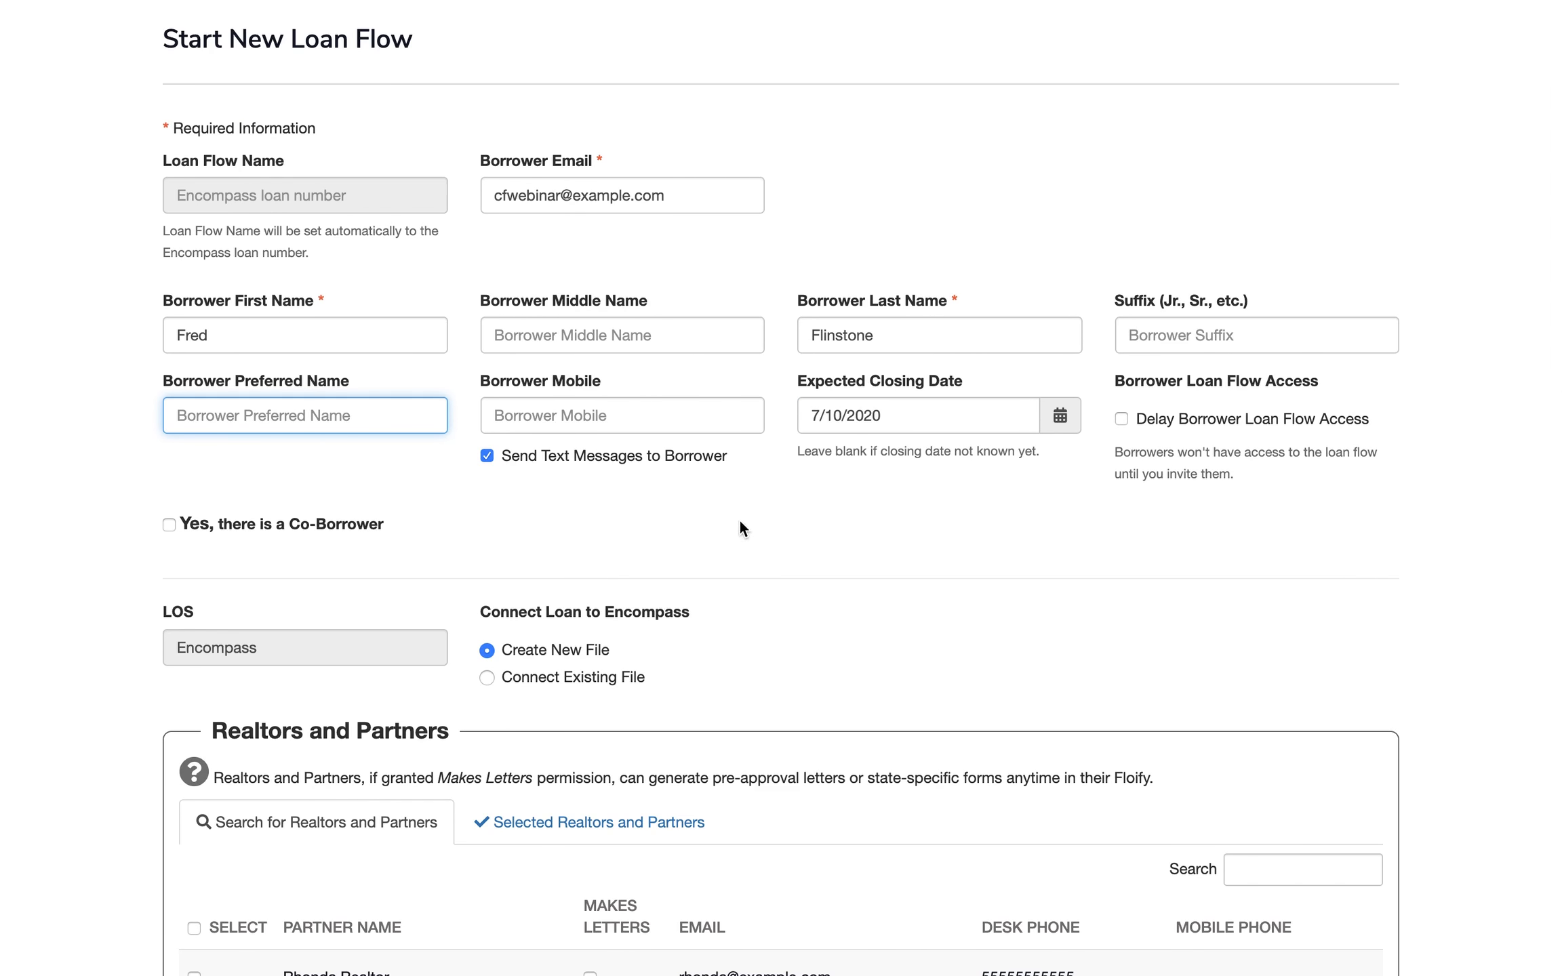
pyautogui.scroll(-10, 740, 523)
pyautogui.scroll(-15, 740, 520)
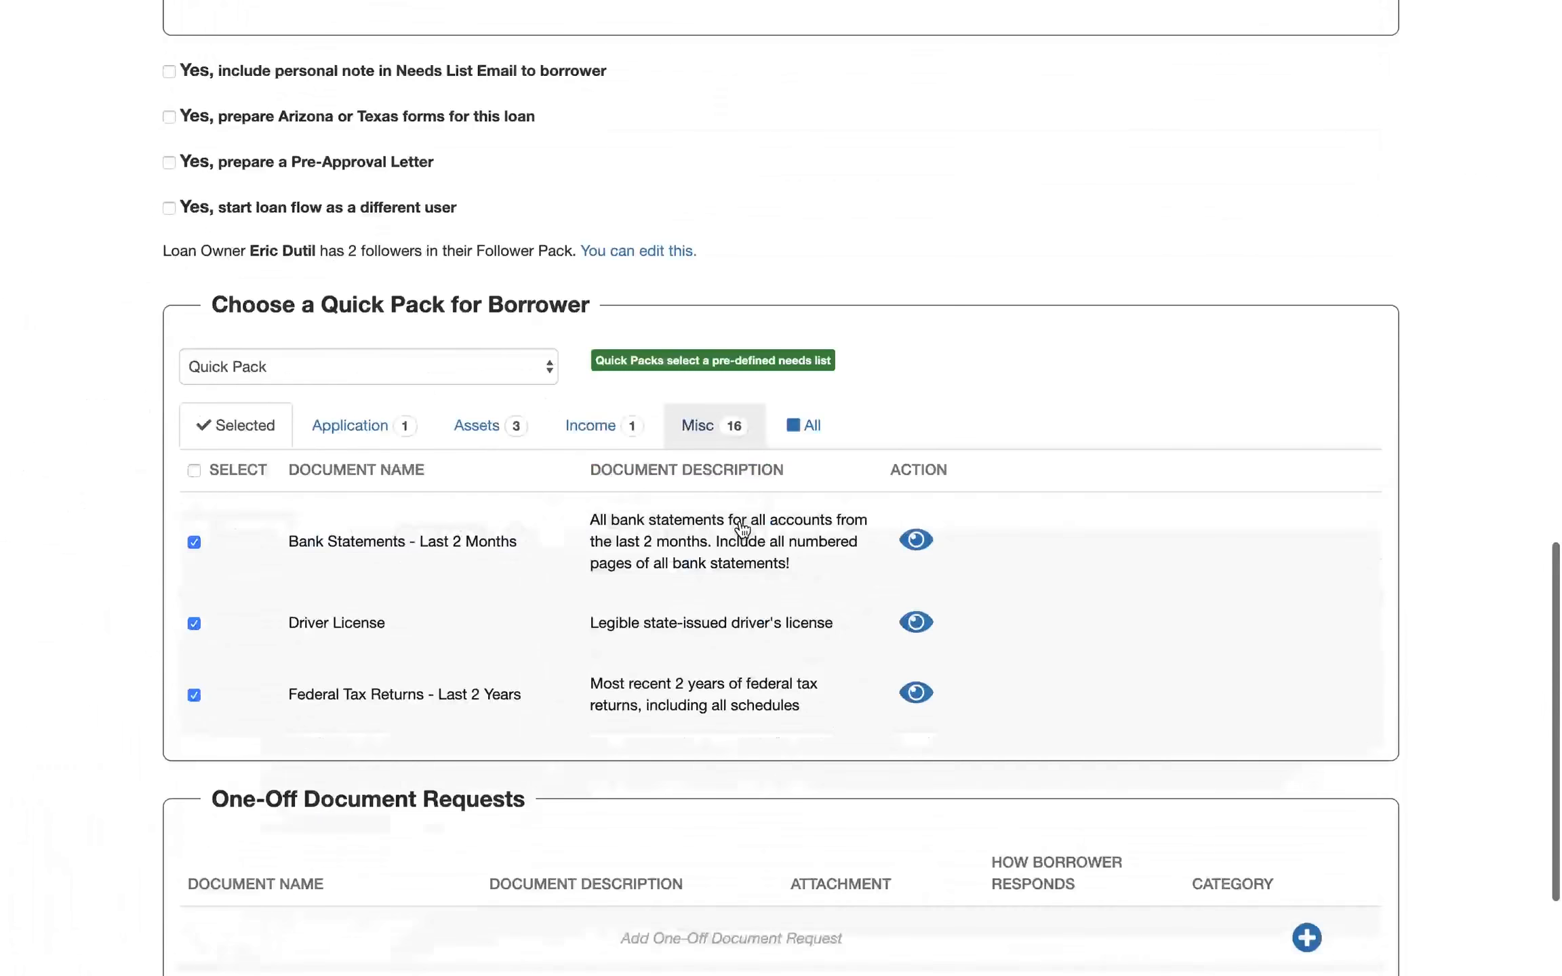
pyautogui.click(280, 870)
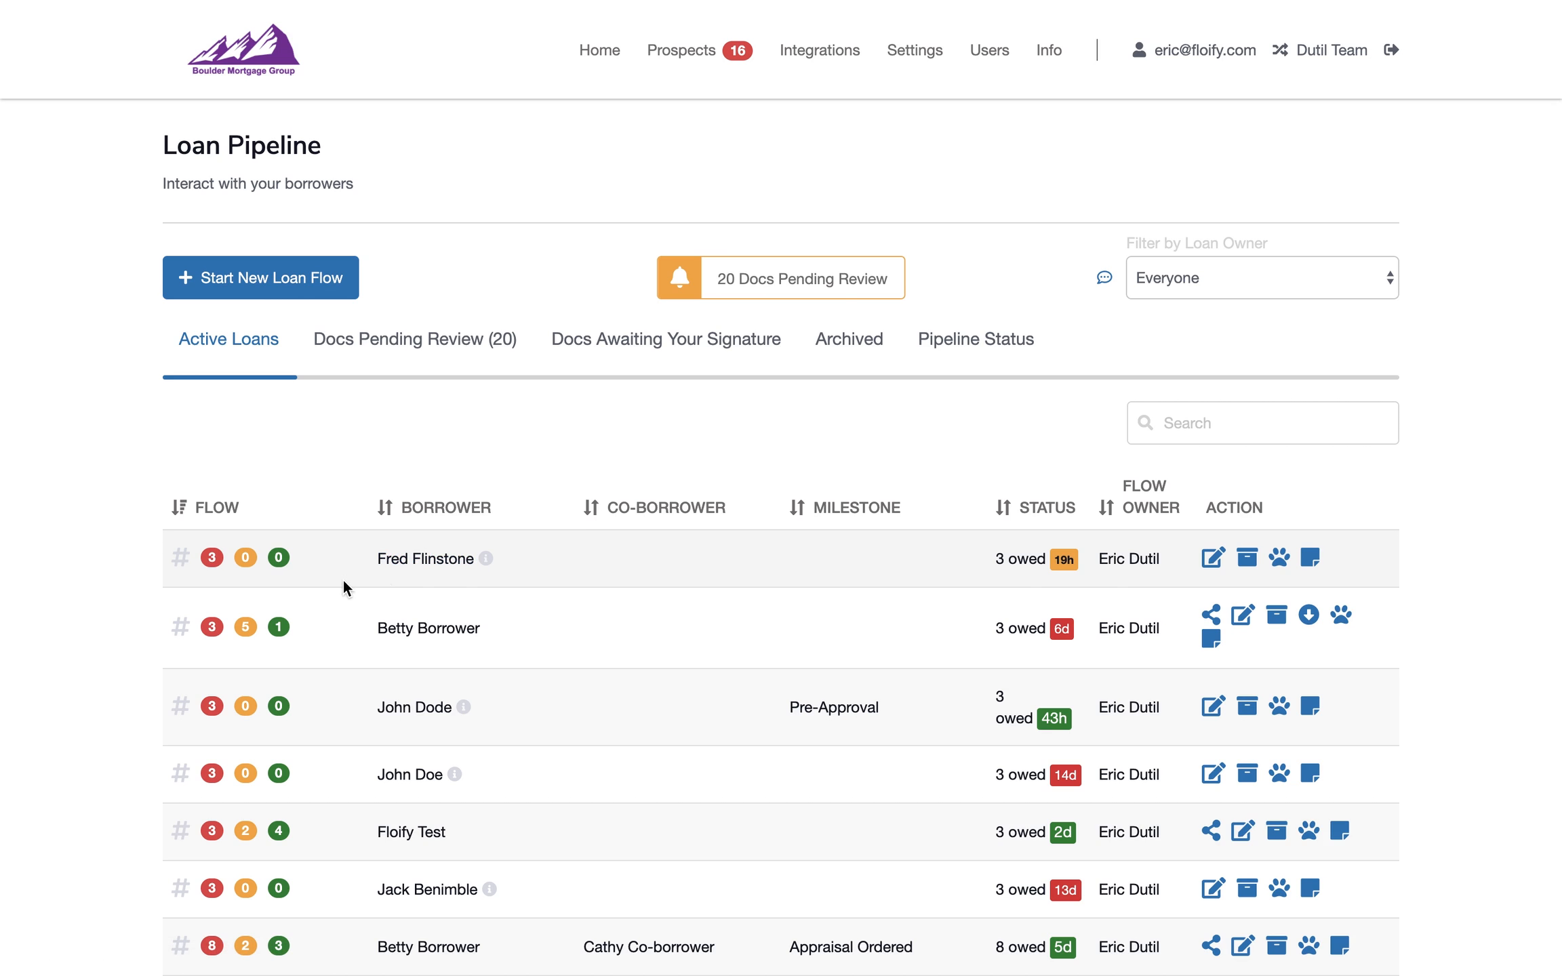
# Open the newly created loan flow, set its Loan Type to FHA and save the field change.
pyautogui.click(214, 562)
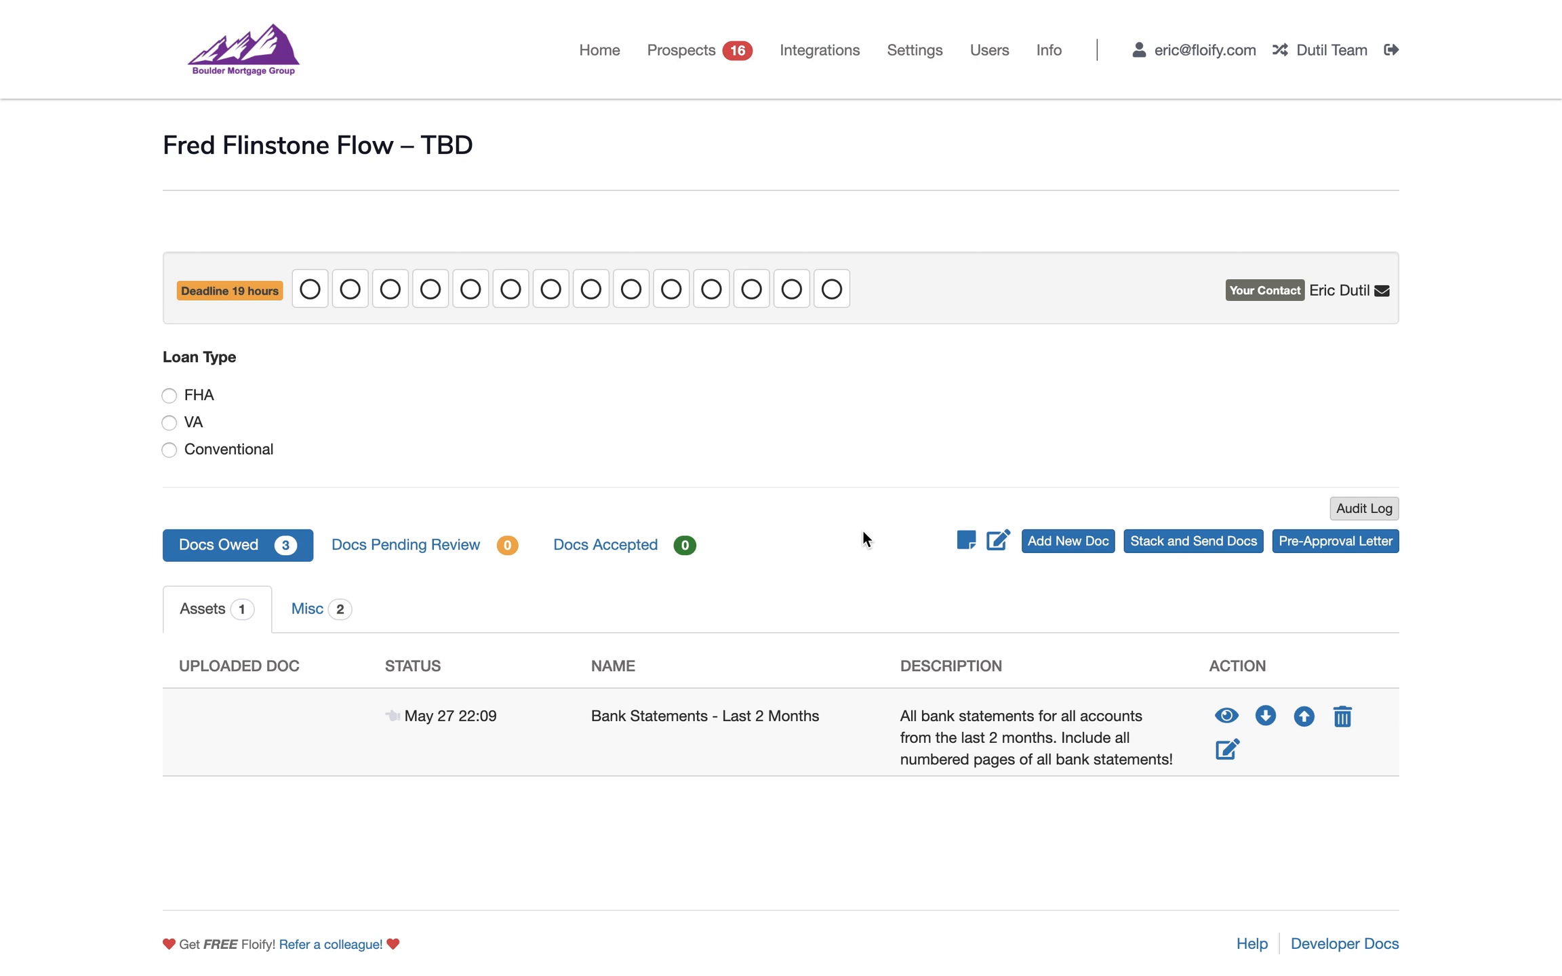
pyautogui.click(193, 393)
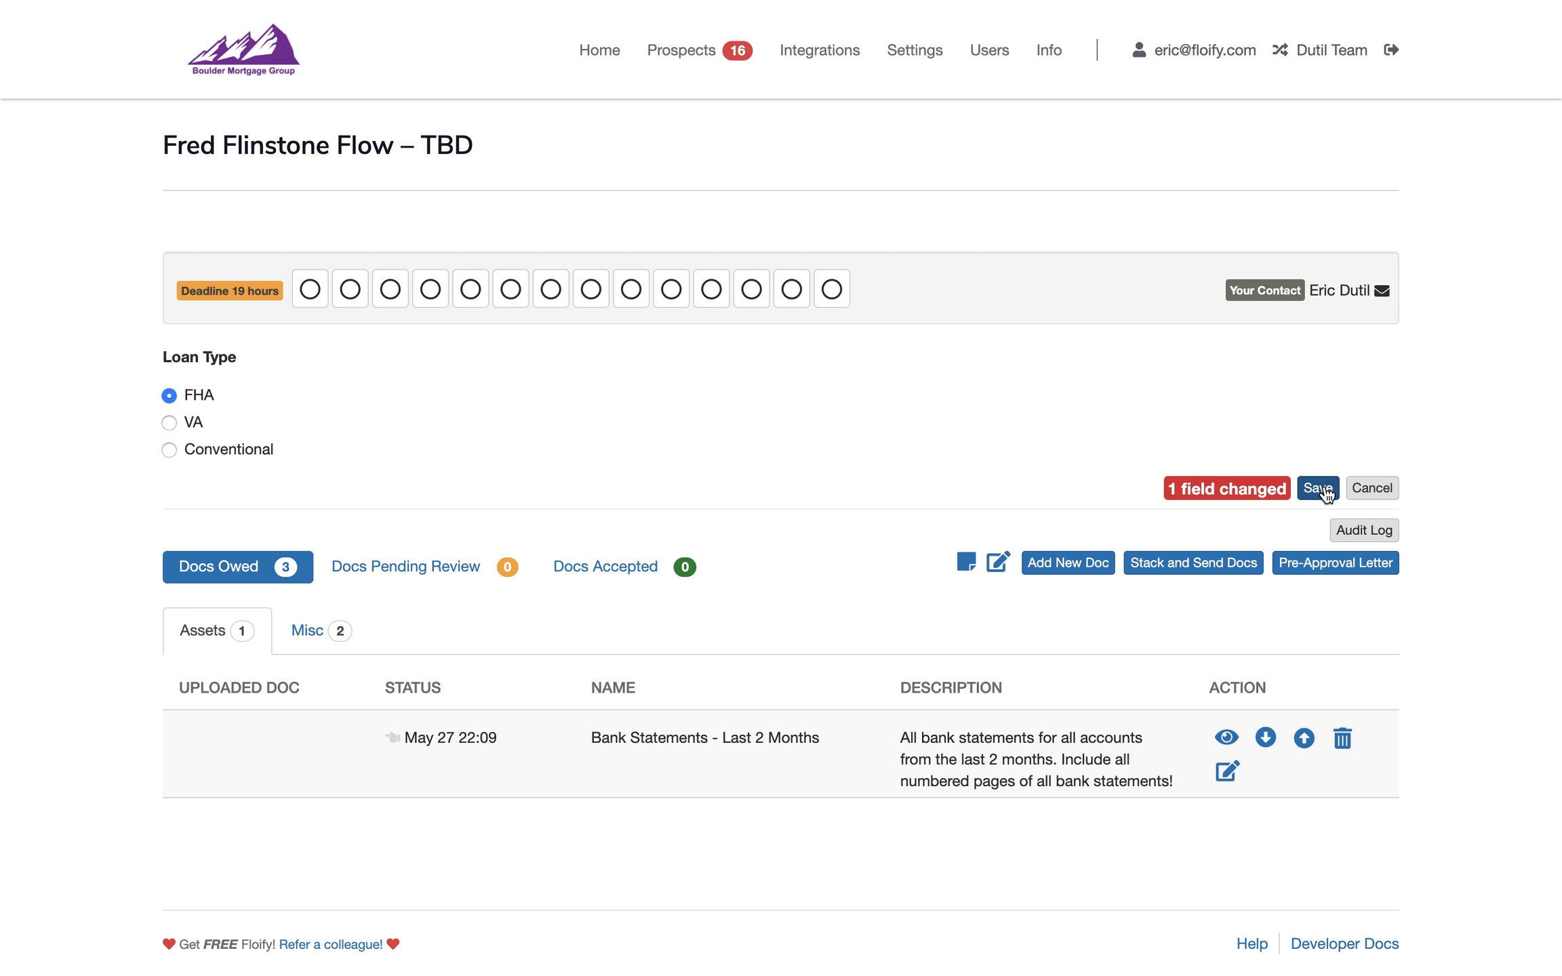
pyautogui.click(1321, 489)
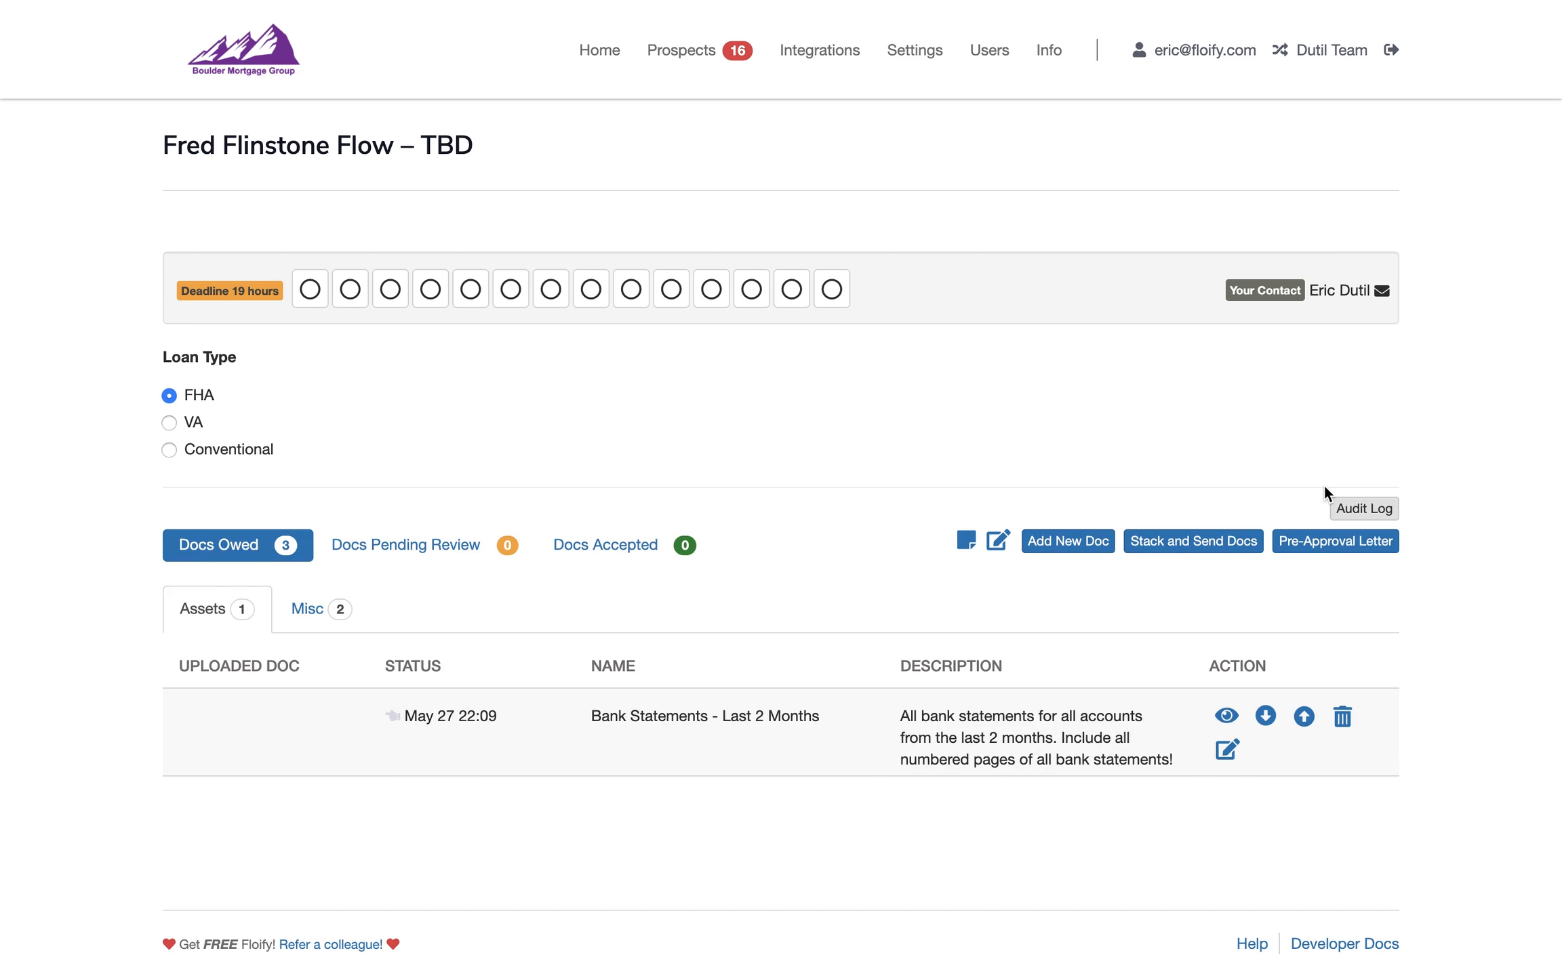
pyautogui.click(1360, 509)
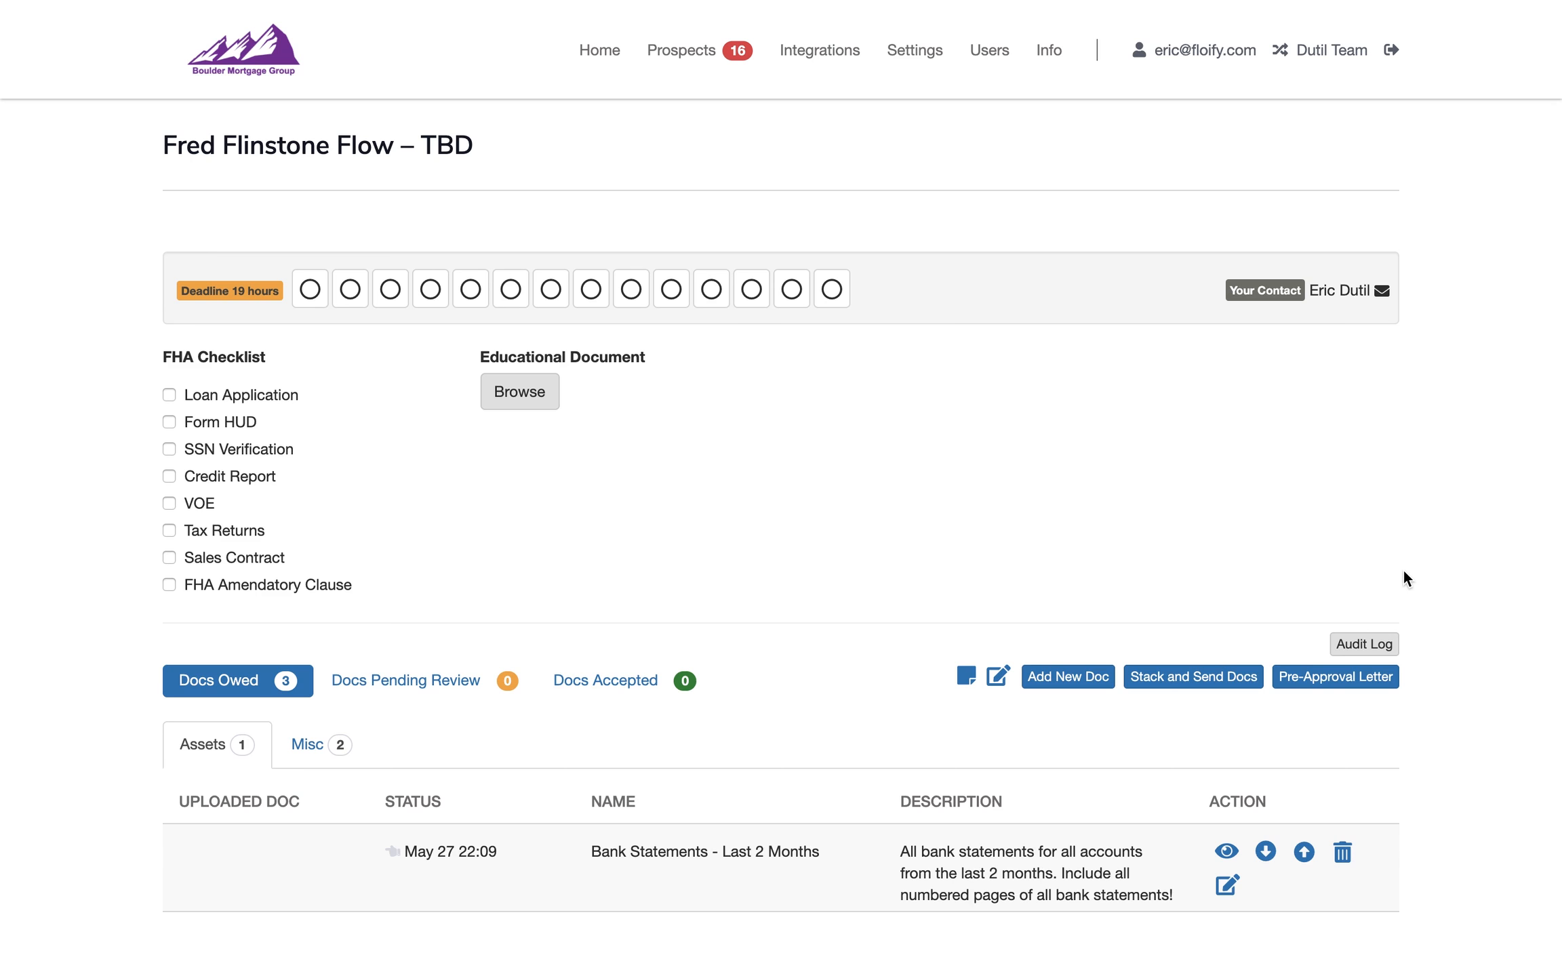
# Go to the Loan Pipeline Customization settings and remove the Co-Borrower Full Name field from the pipeline columns.
pyautogui.click(896, 53)
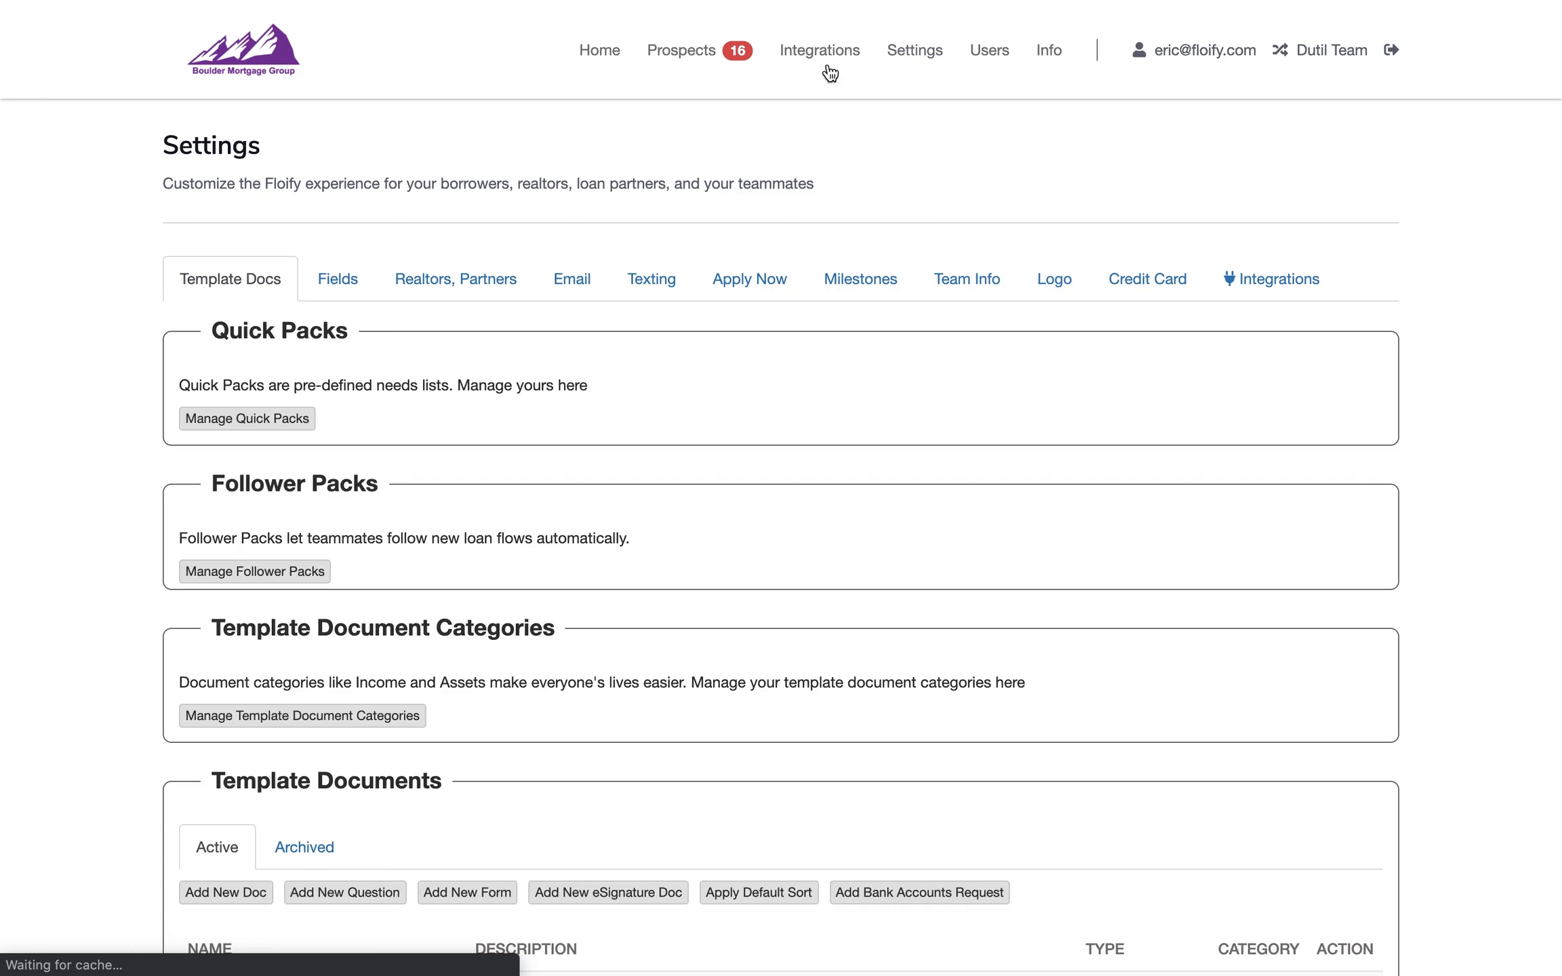
pyautogui.click(332, 283)
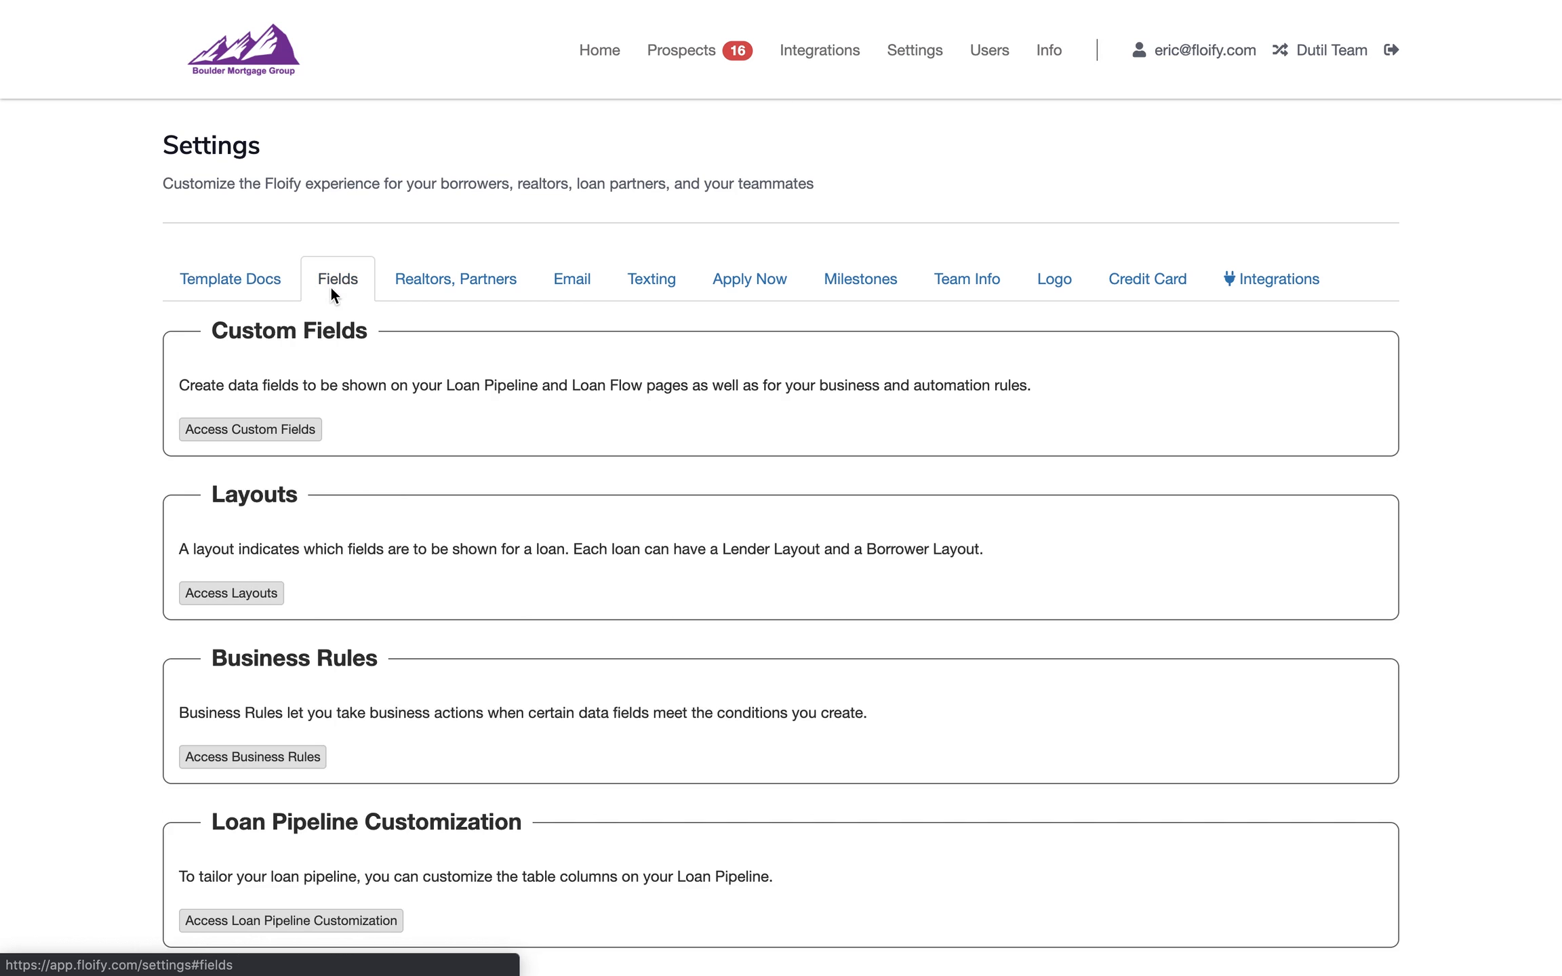
pyautogui.scroll(-2, 426, 773)
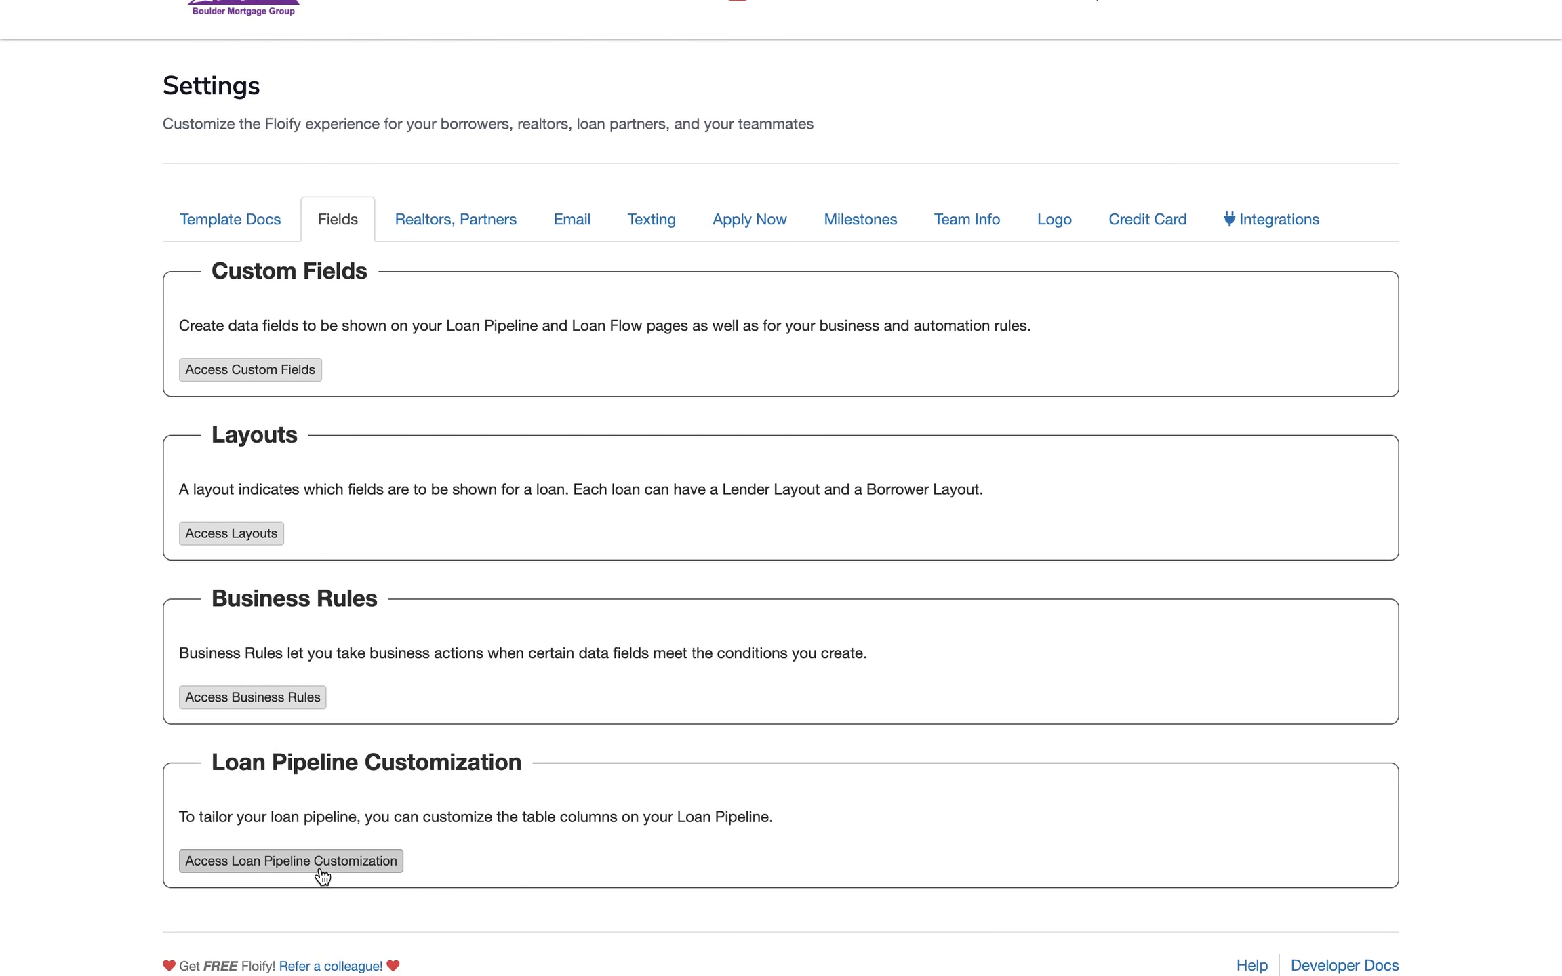
pyautogui.click(324, 871)
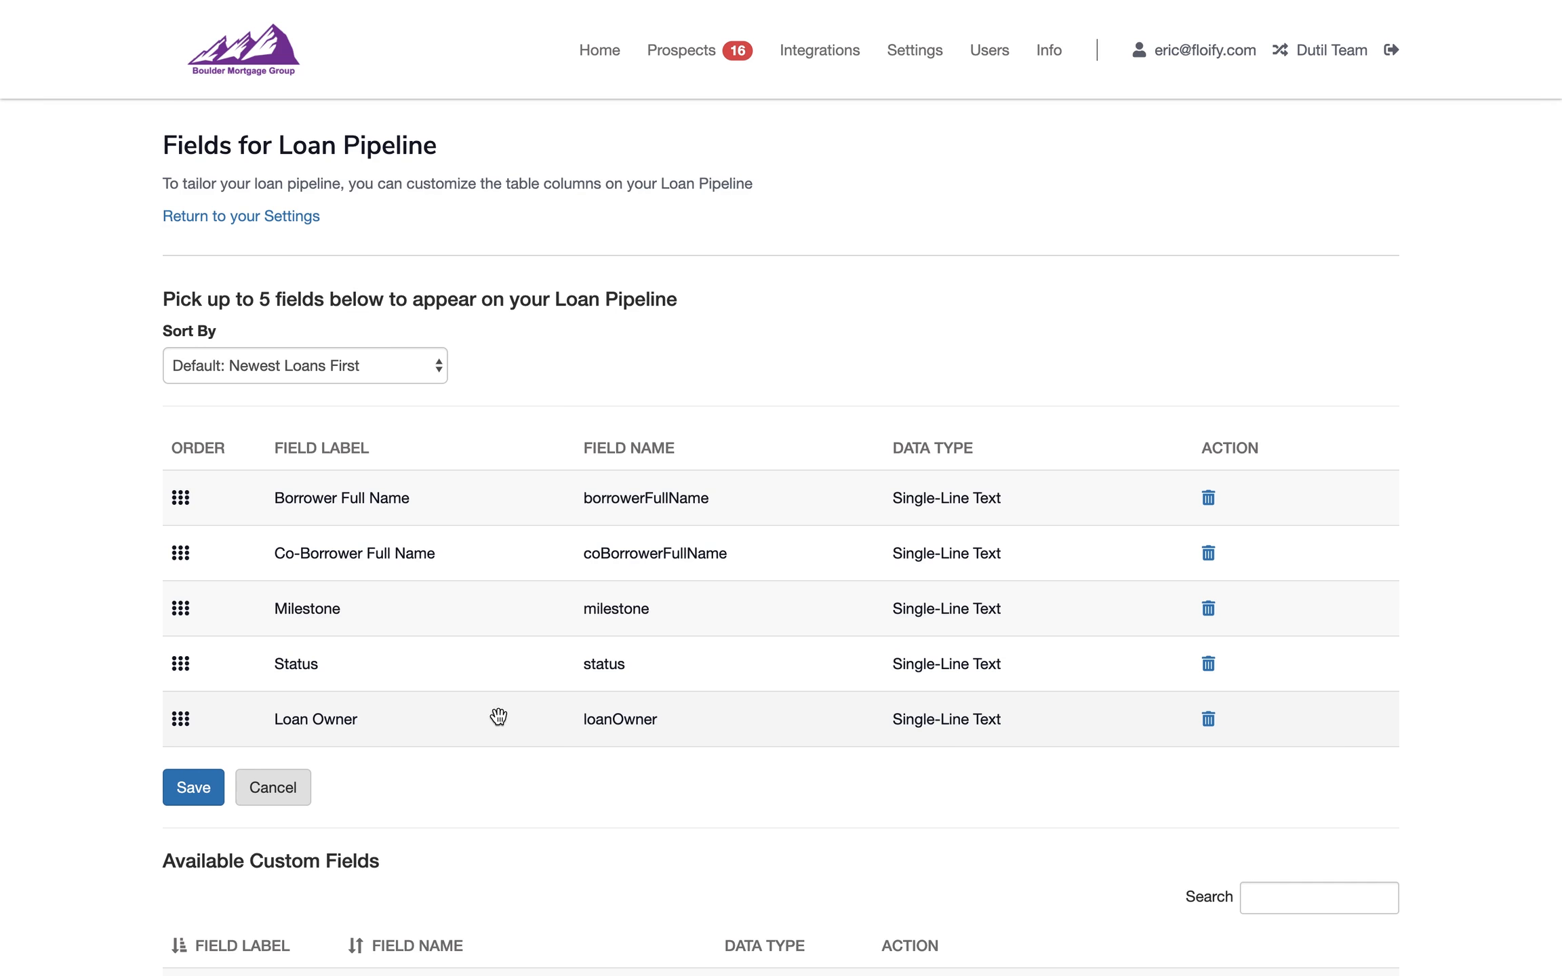
pyautogui.scroll(-1, 1208, 569)
pyautogui.click(1209, 550)
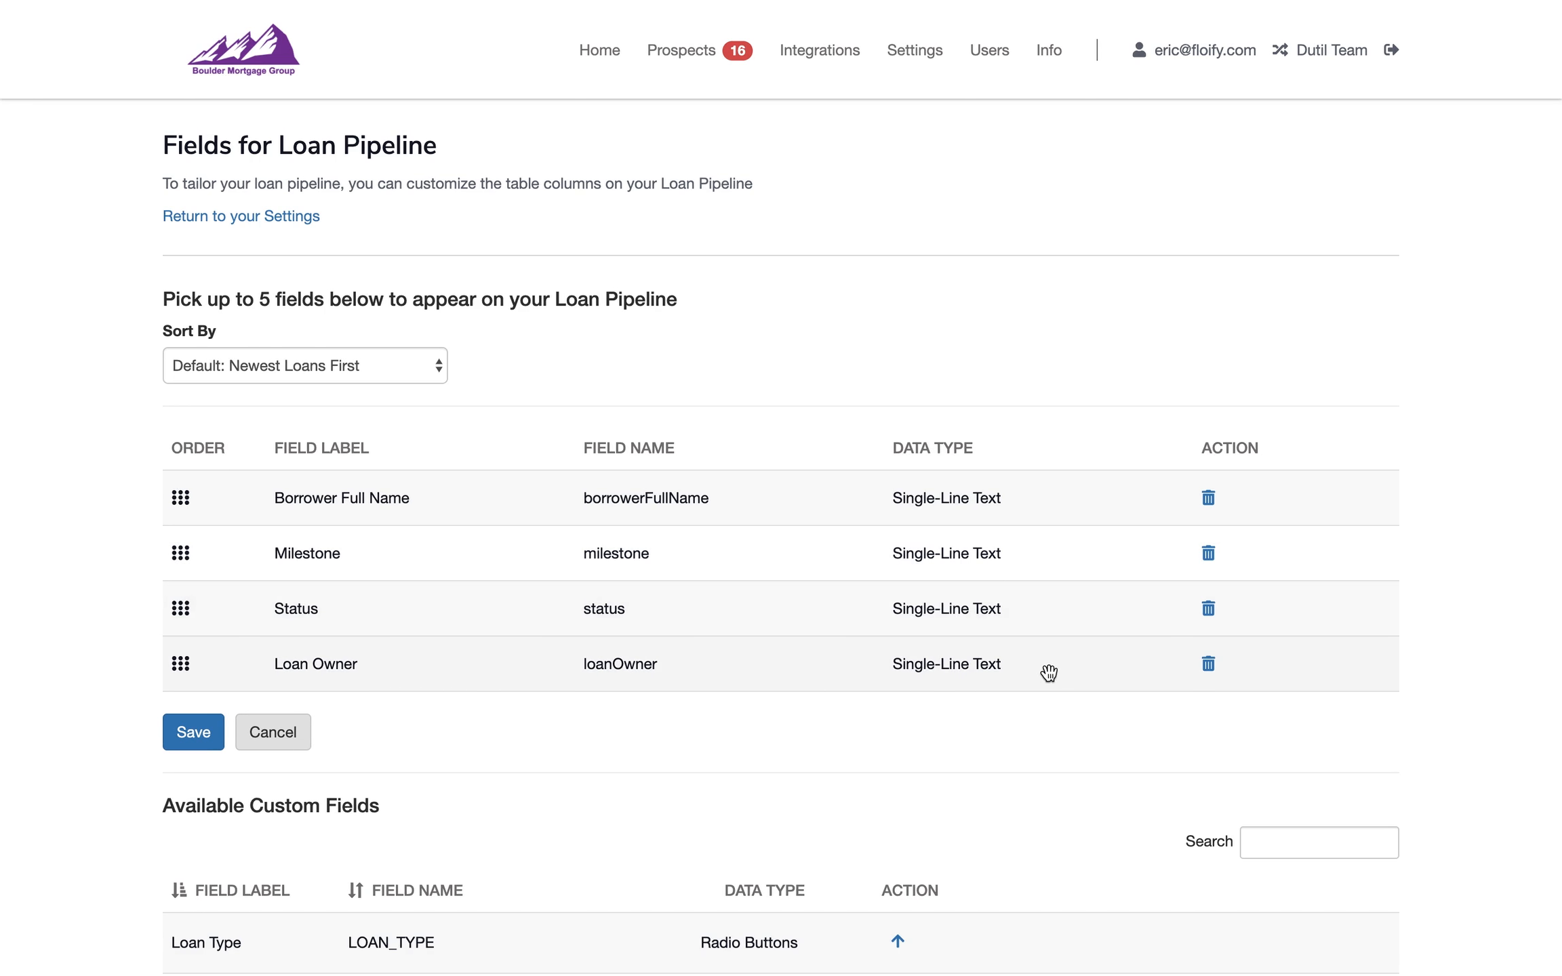
# Add the Loan Type custom field directly below Borrower Full Name, then save the customization and return to the Loan Pipeline.
pyautogui.scroll(-2, 1048, 673)
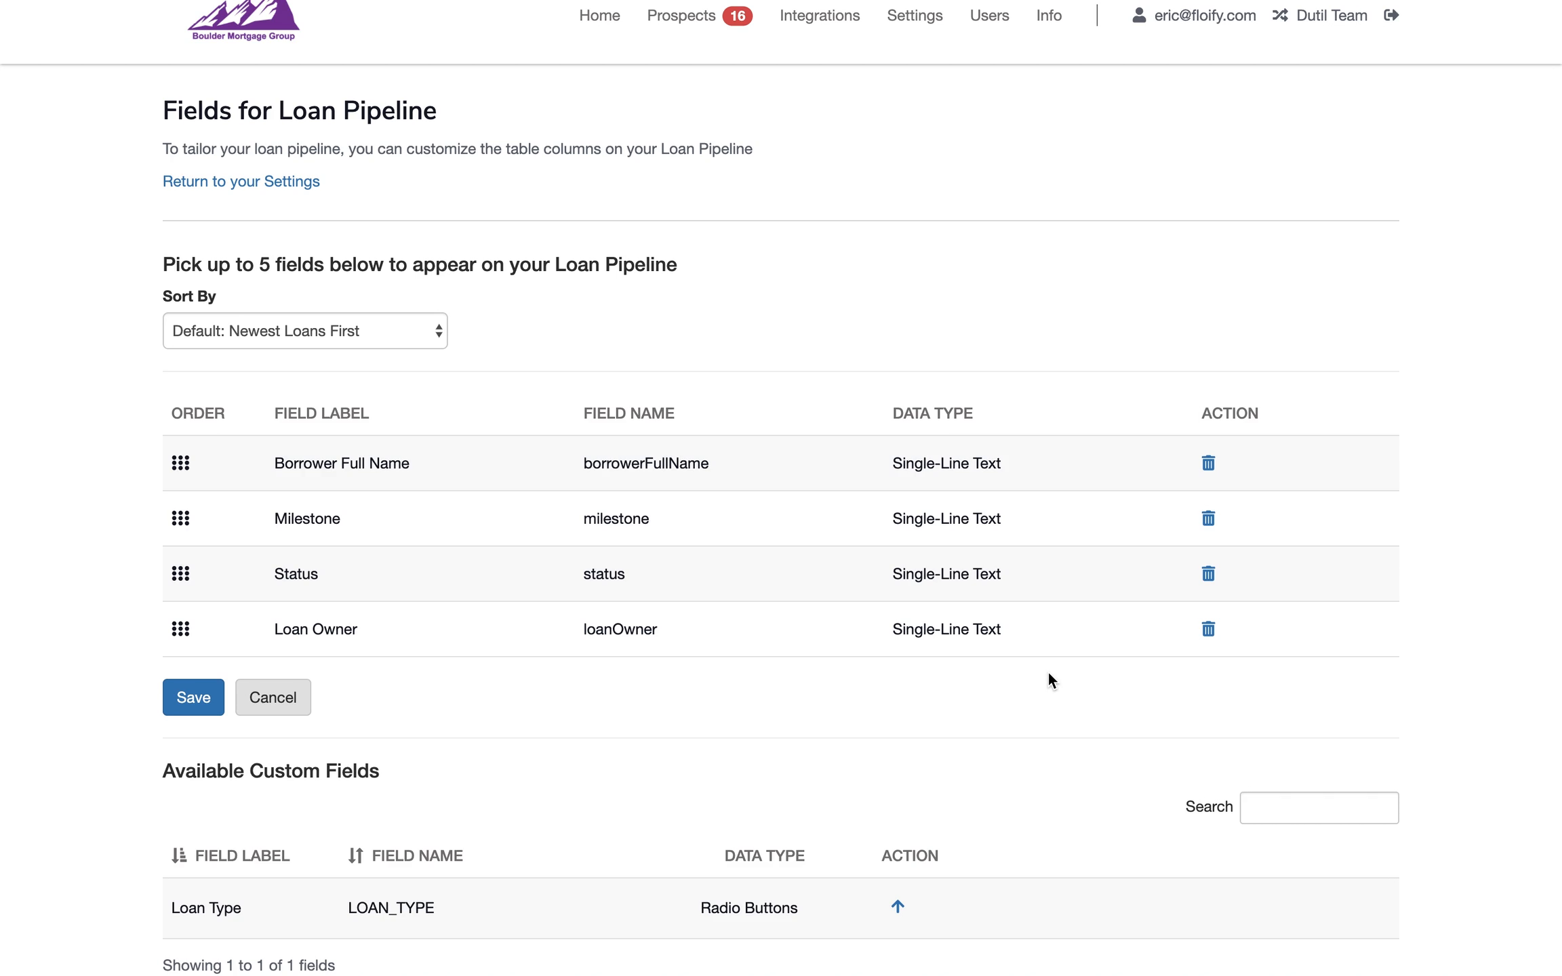
pyautogui.scroll(-4, 1049, 674)
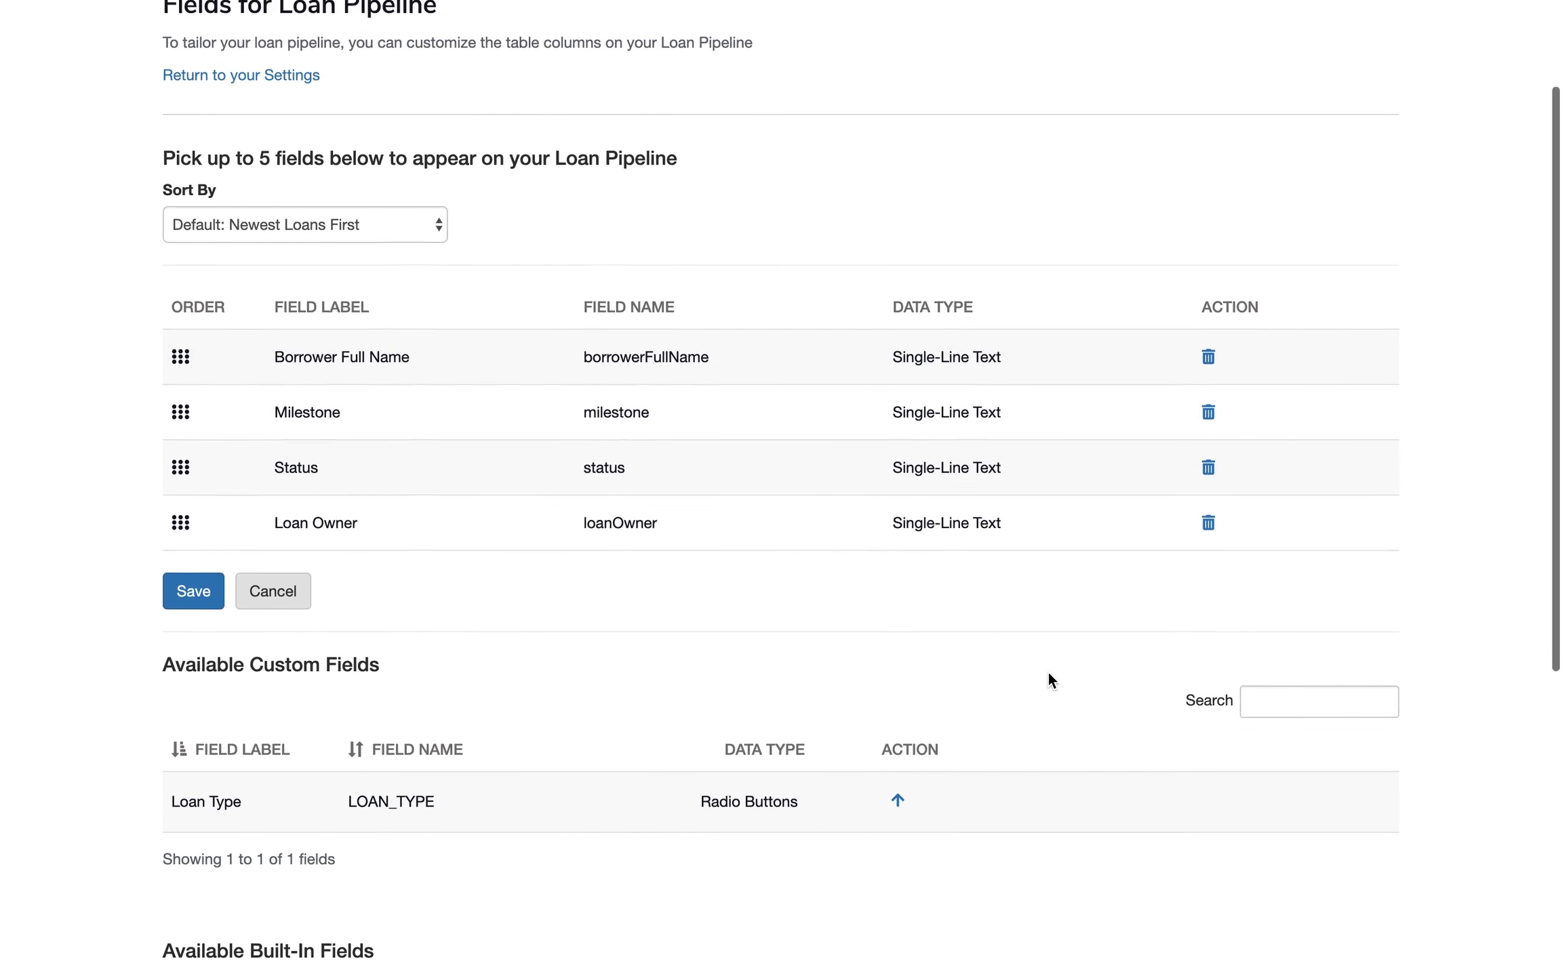
pyautogui.click(896, 788)
pyautogui.moveTo(514, 572); pyautogui.dragTo(516, 394)
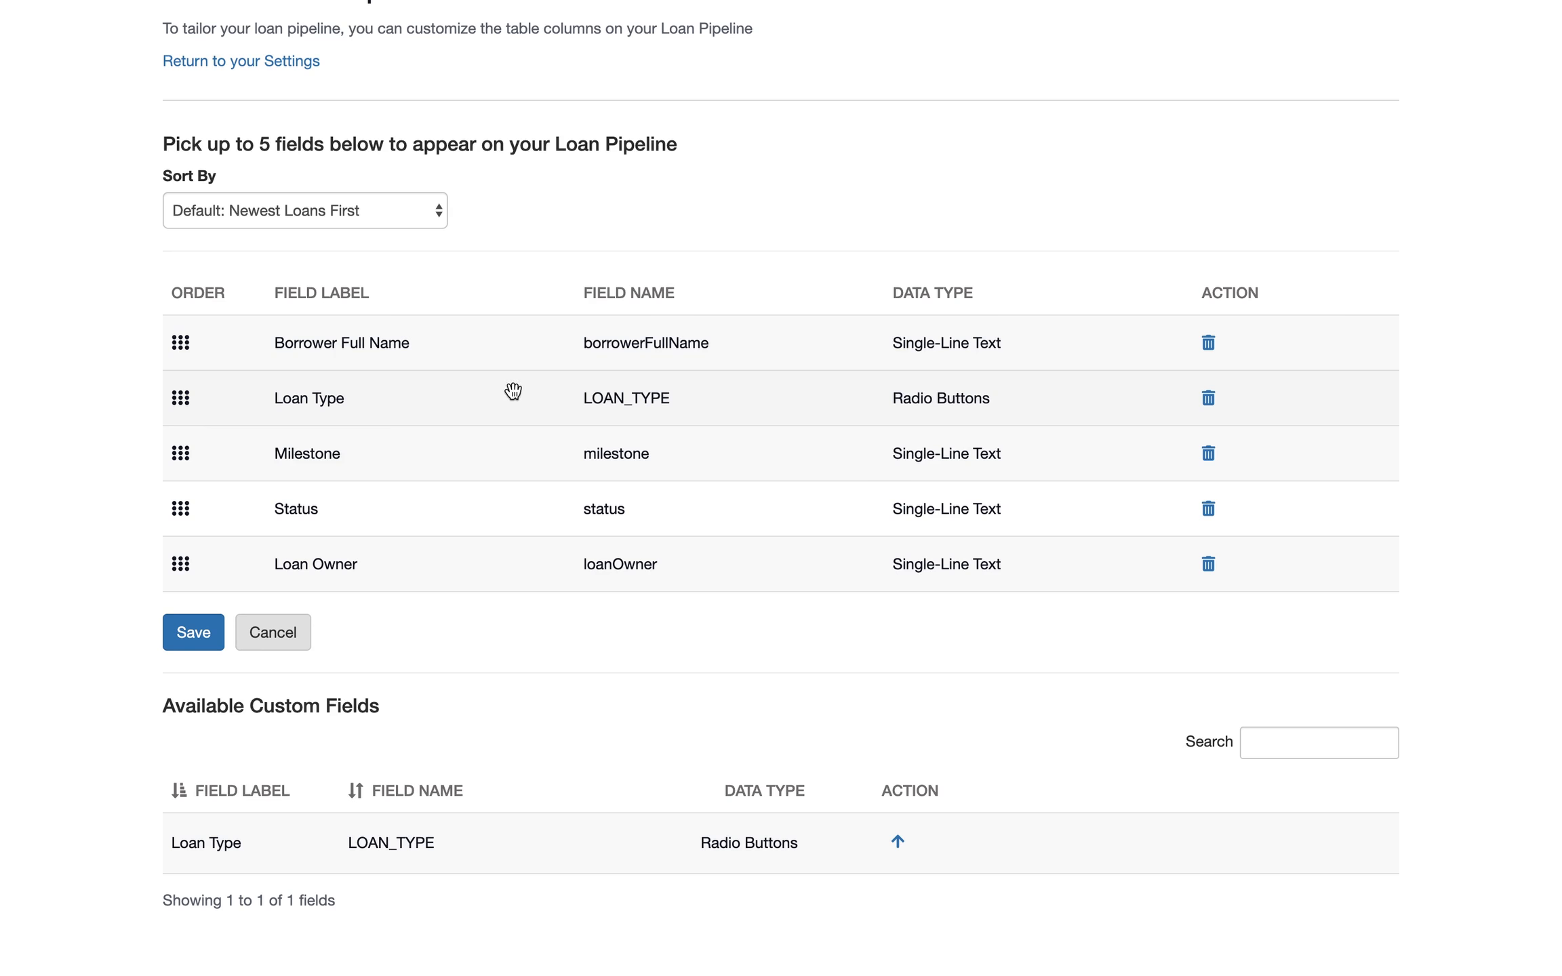
pyautogui.click(216, 645)
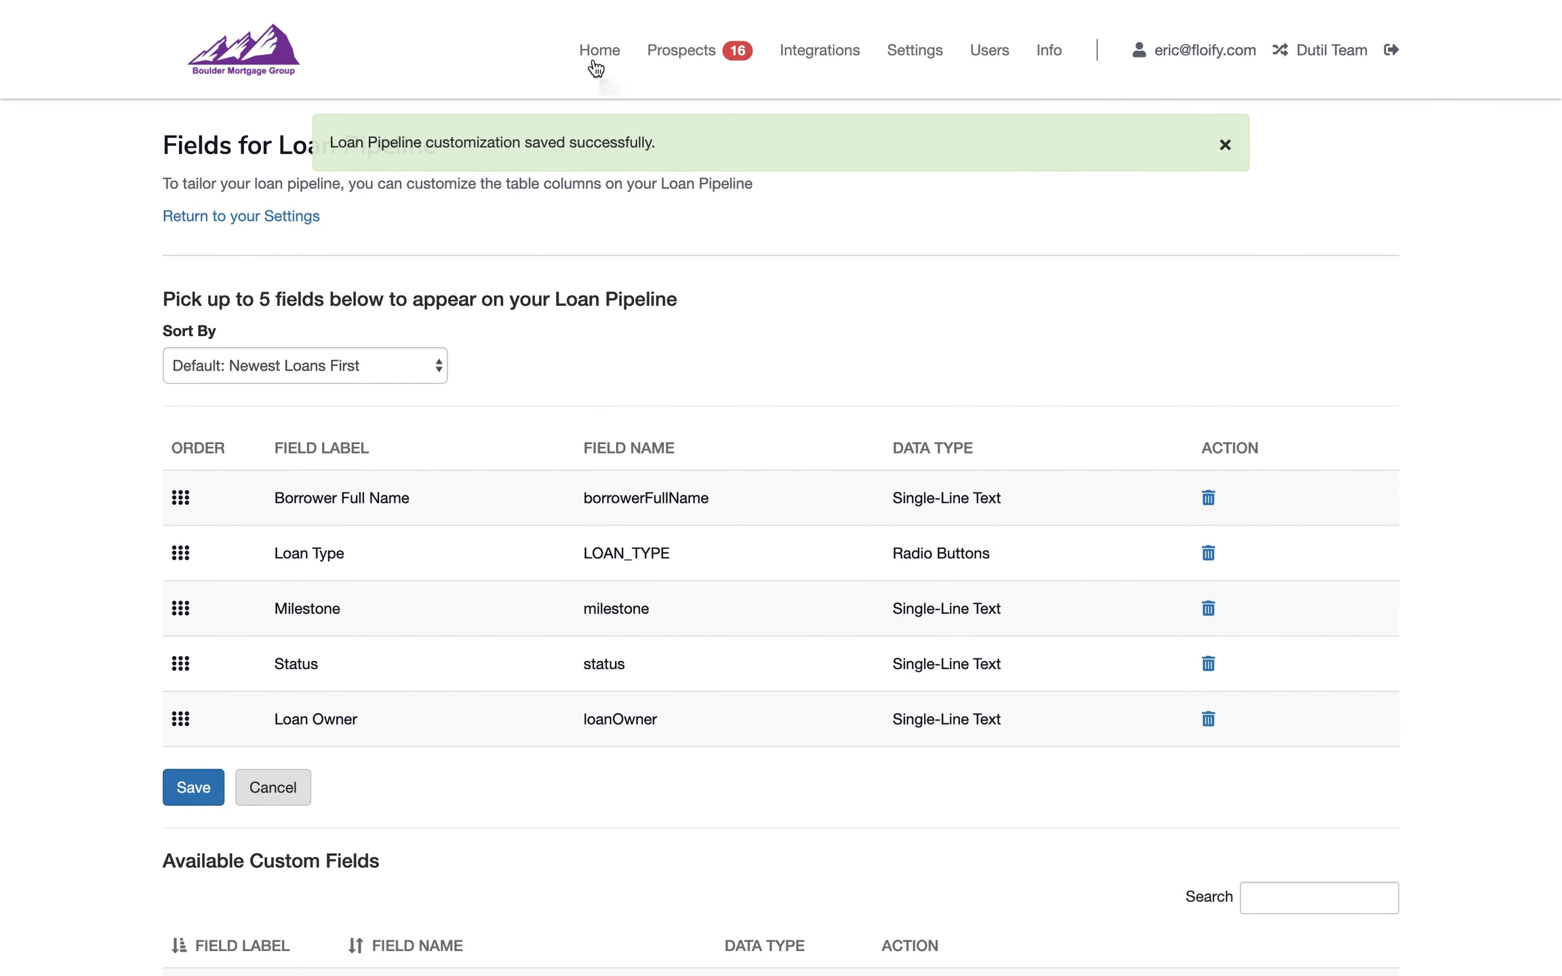
pyautogui.click(596, 65)
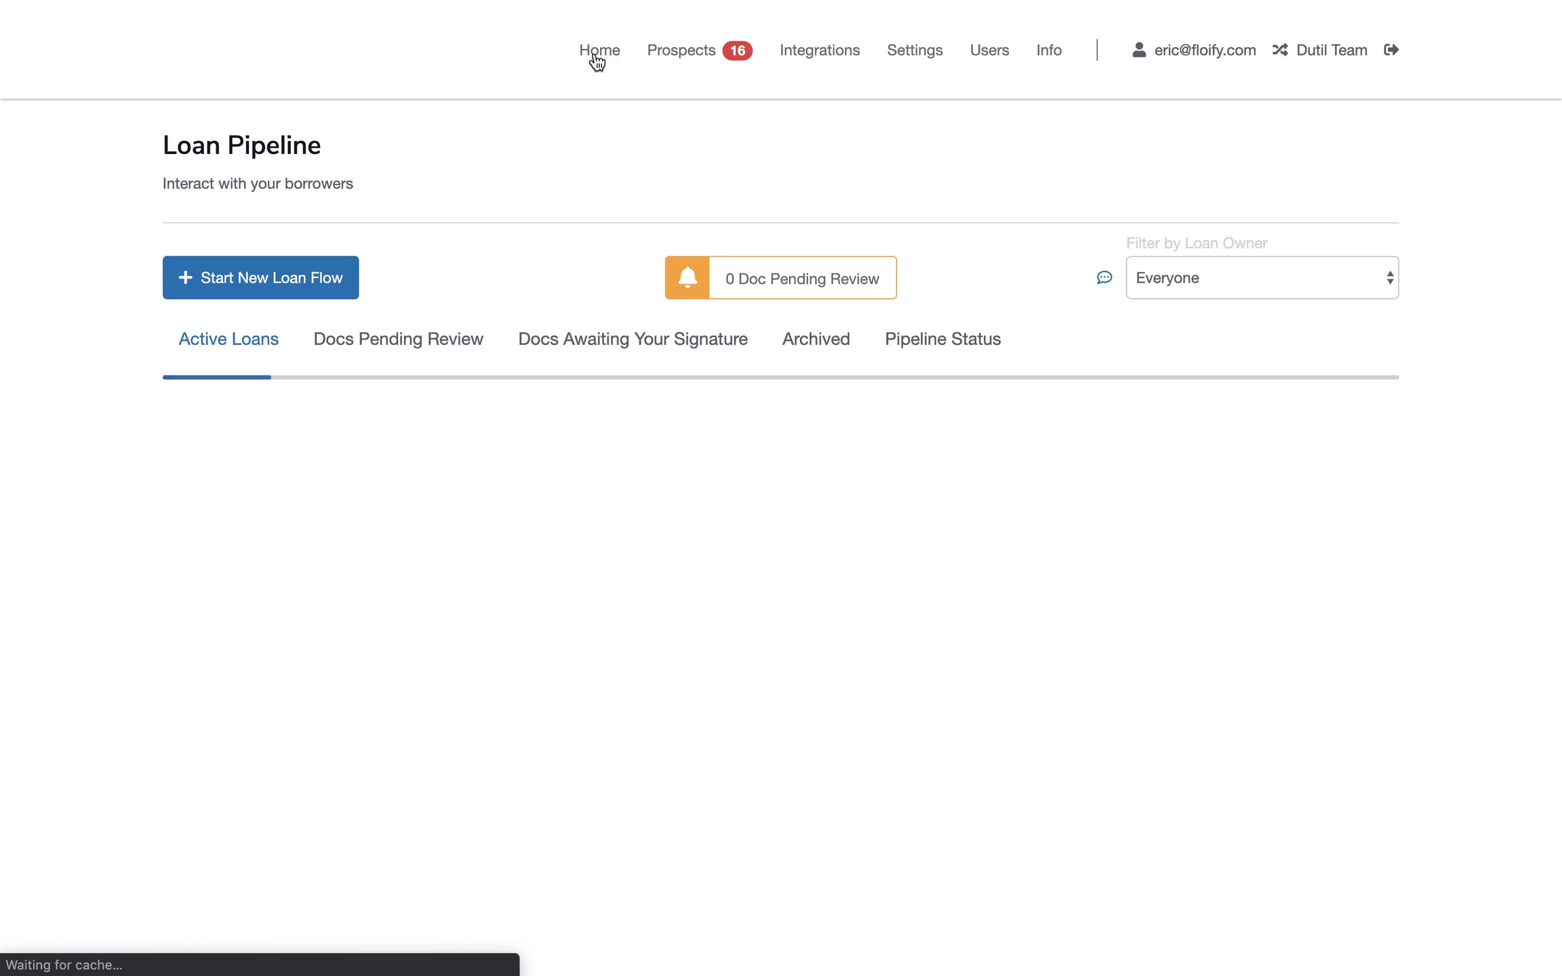